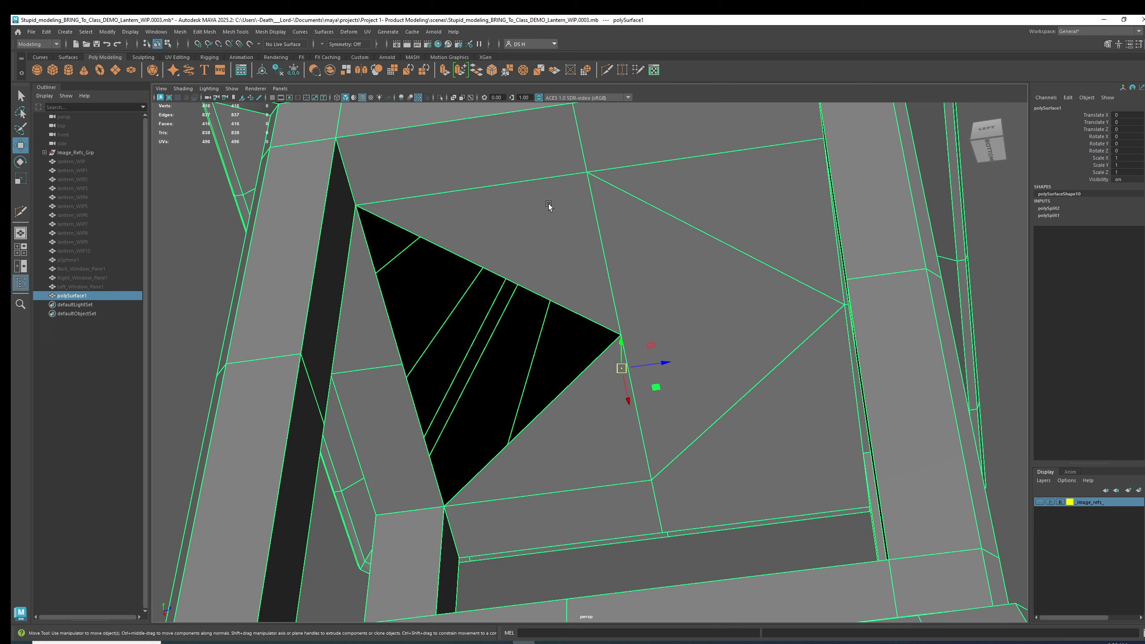
Step: Fill the open triangular hole in the lantern's inner ceiling with Fill Holes and return to object mode
right_click(549, 204, "shift")
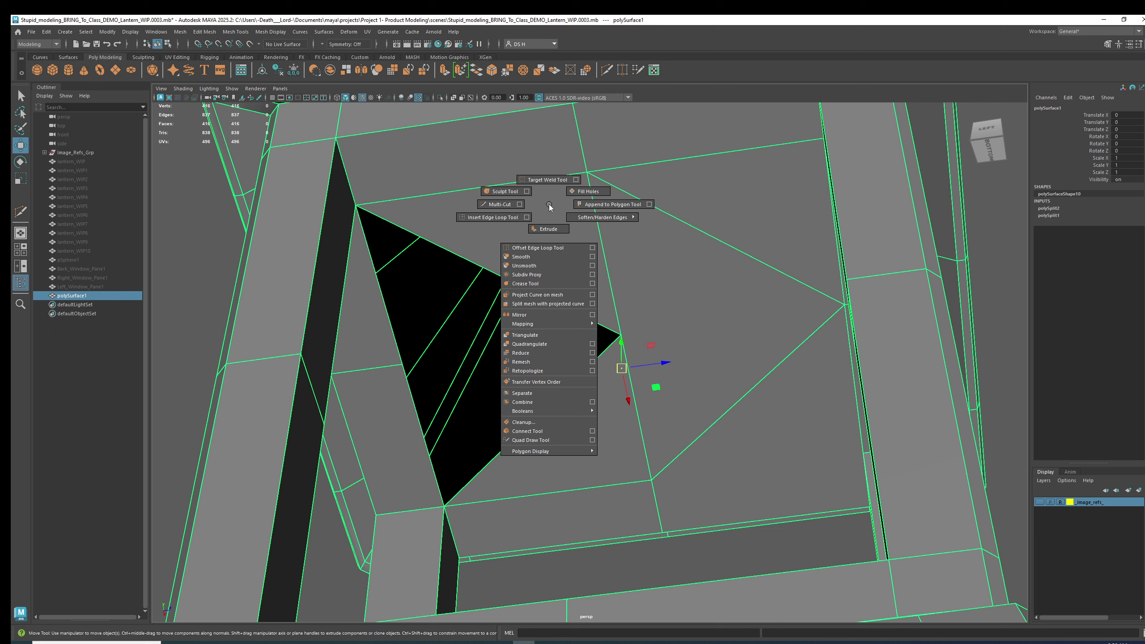
left_click(596, 194)
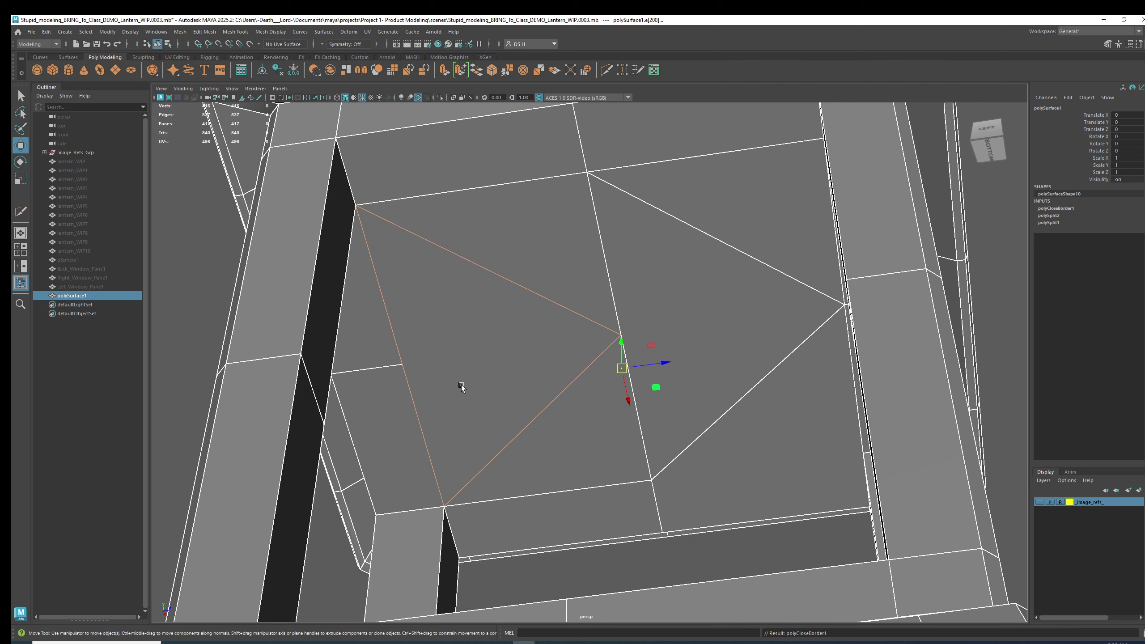
right_click_drag(499, 241, 524, 221)
key("F8")
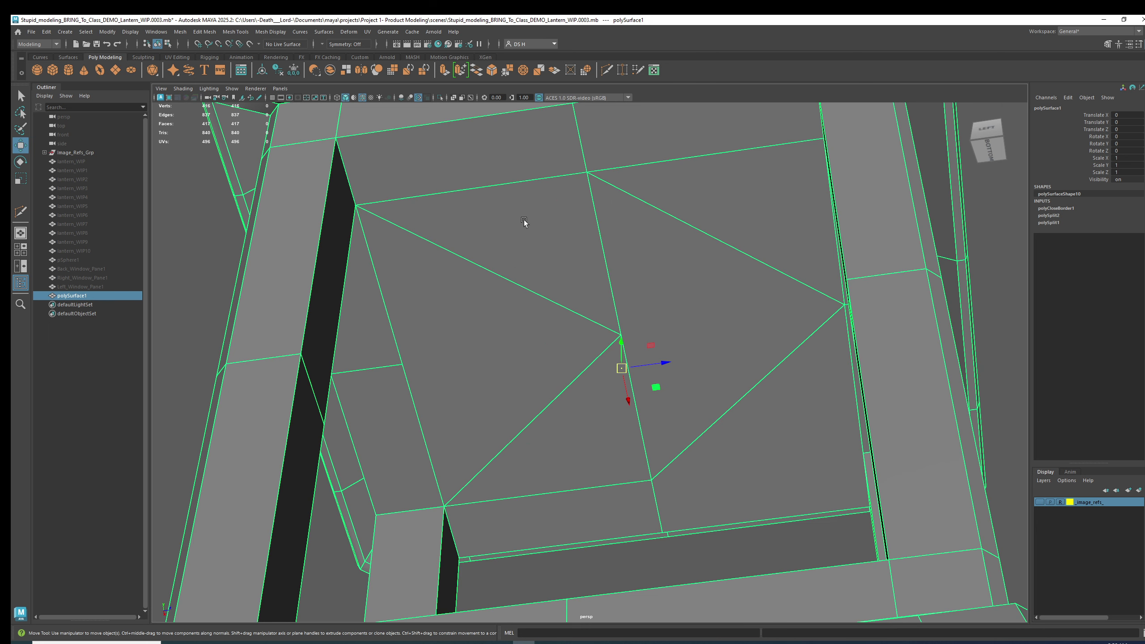
Step: Delete the four diagonal edges crossing the lantern's inner ceiling
scroll(489, 324, "down", 3)
scroll(464, 287, "up", 4)
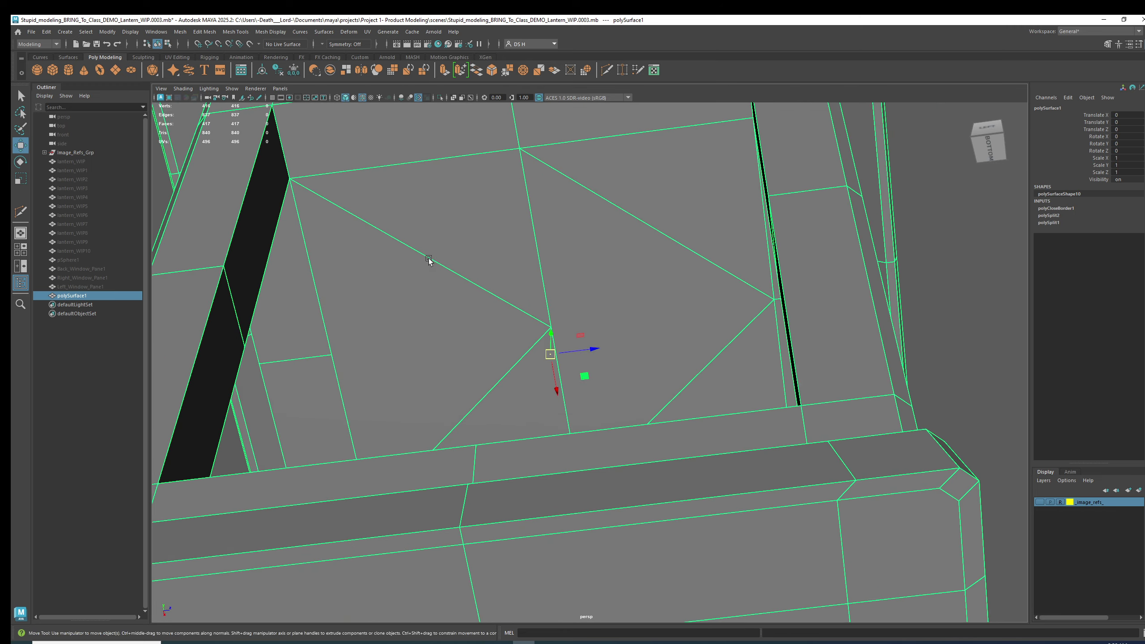
scroll(647, 285, "down", 3)
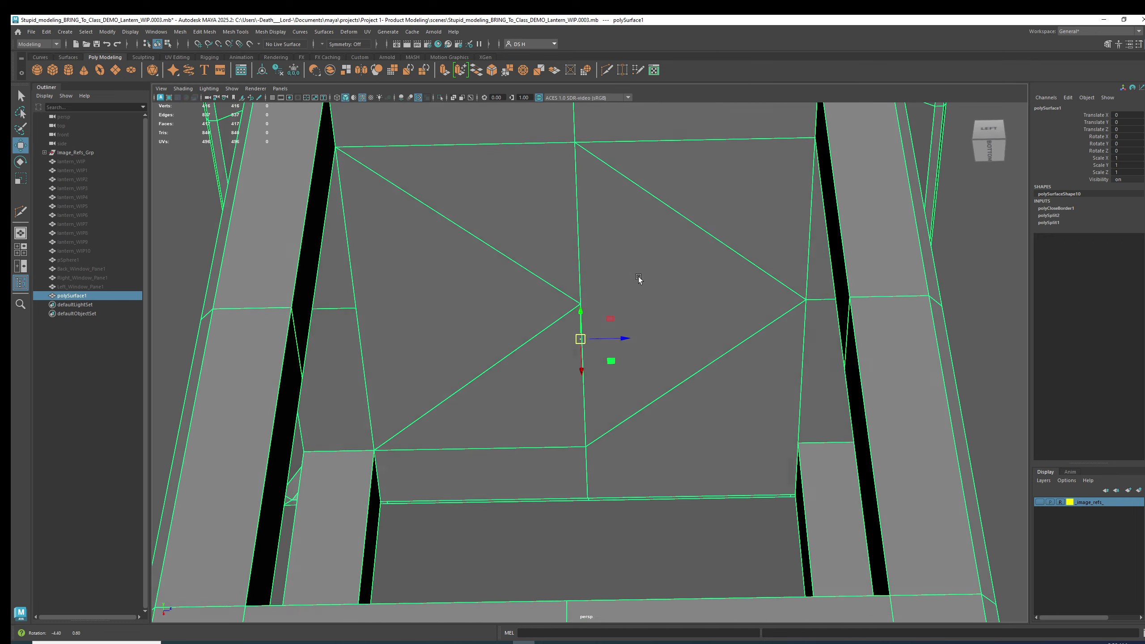
scroll(617, 217, "up", 4)
right_click(618, 218)
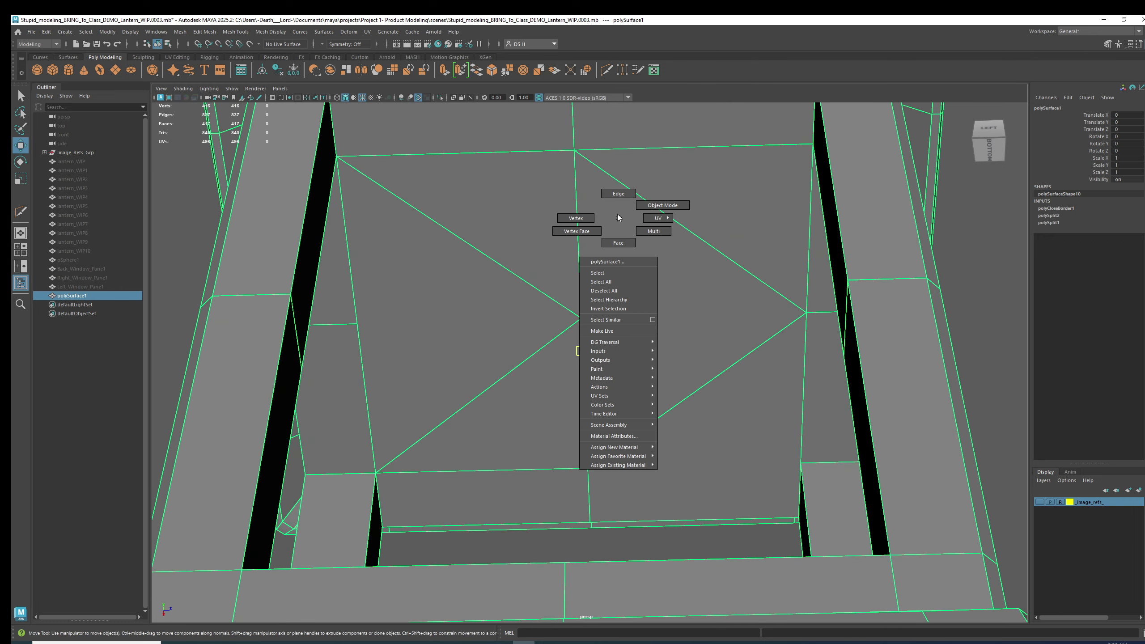
right_click_drag(638, 118, 622, 192)
left_click(519, 279)
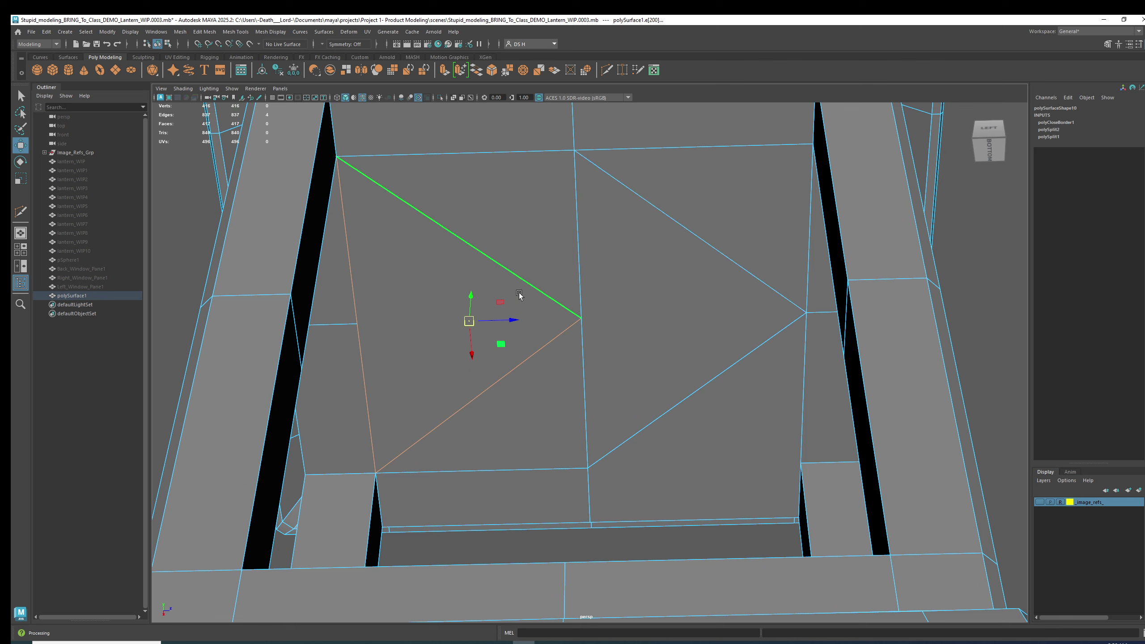
left_click(540, 351, "shift")
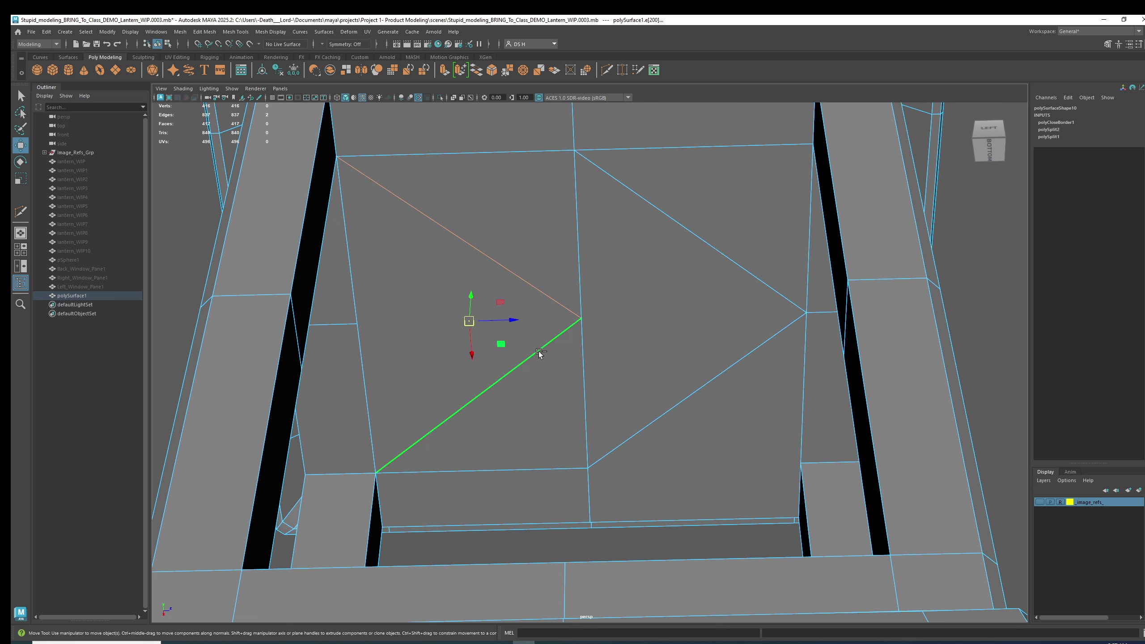
left_click(664, 218, "shift")
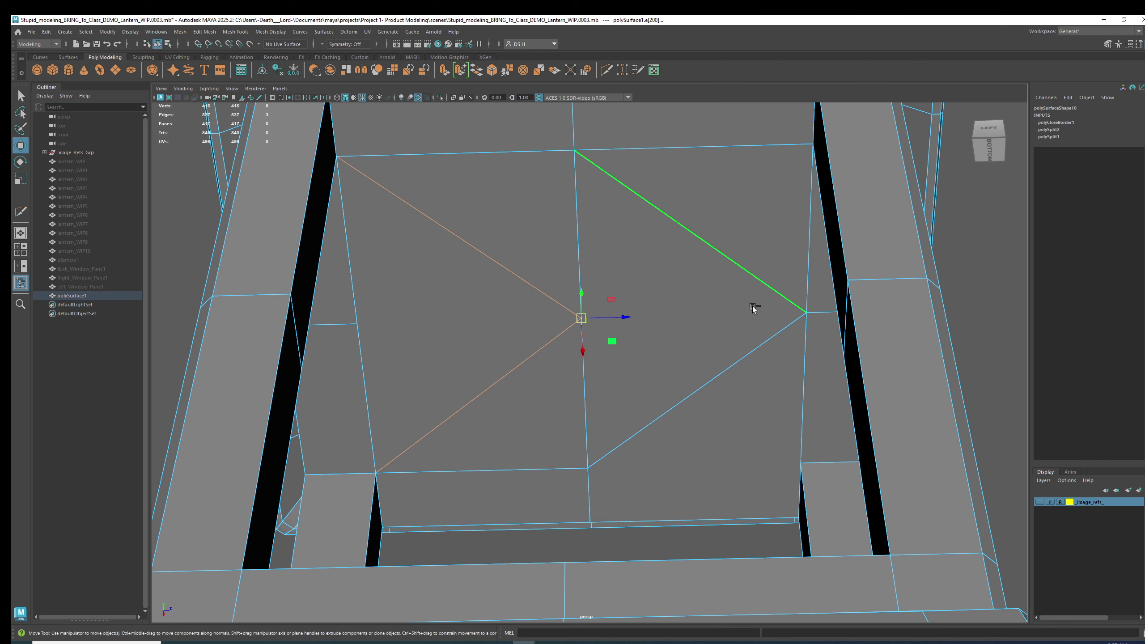
left_click(762, 337, "shift")
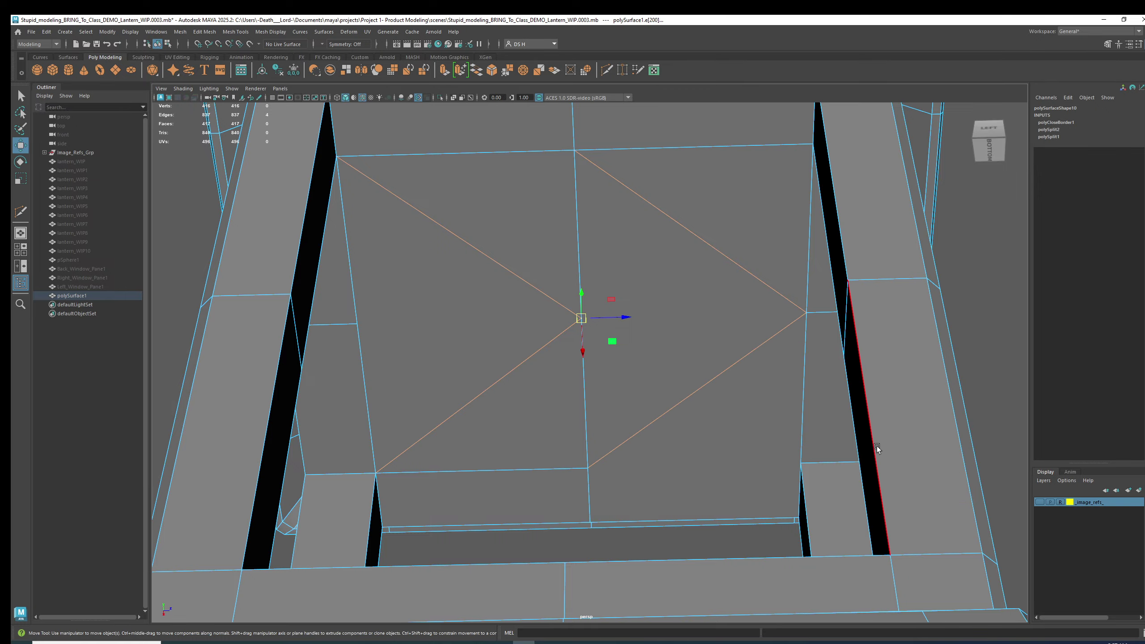
key("4")
mouse_move(877, 446)
left_mouse_down("alt")
mouse_move(928, 383)
mouse_move(832, 412)
mouse_move(743, 399)
mouse_move(683, 414)
mouse_move(672, 461)
mouse_move(735, 395)
mouse_move(880, 344)
mouse_move(887, 317)
left_mouse_up("alt")
key("5")
scroll(676, 288, "up", 5)
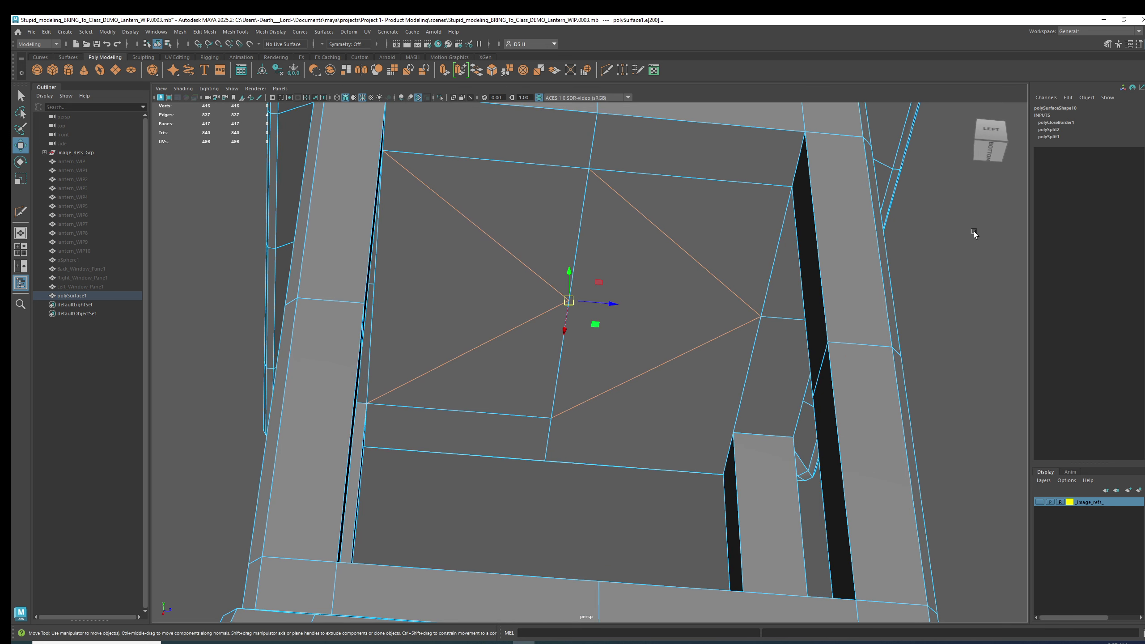
key("Delete")
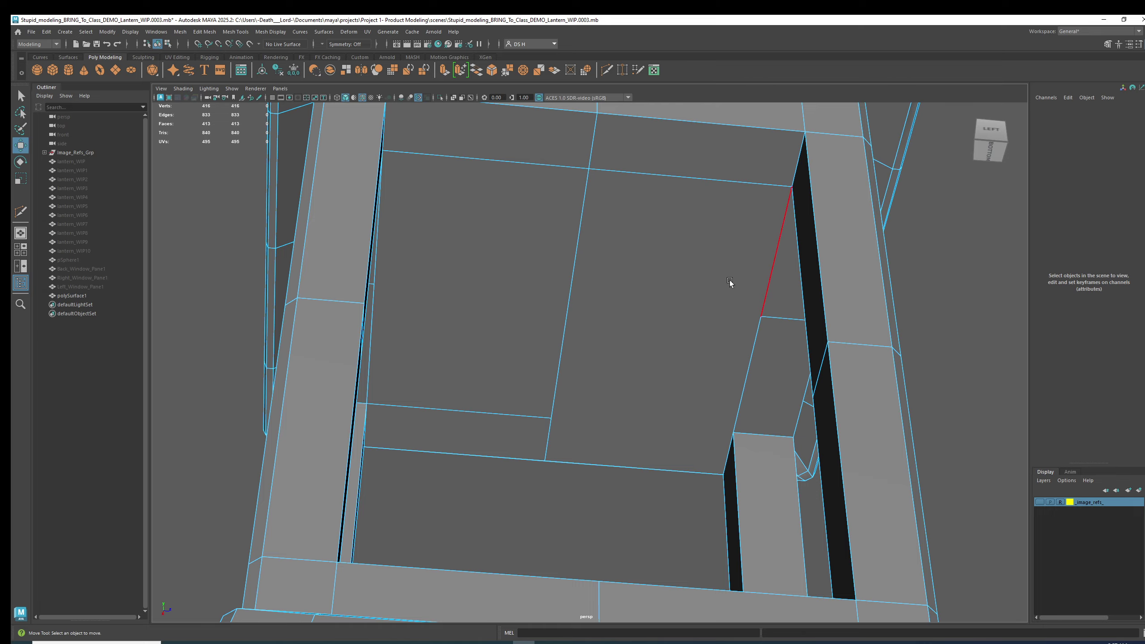
Step: Multi-Cut a new edge from the ceiling centre line's far vertex to the unconnected inner corner at the far post
left_click_drag(730, 280, 687, 275, "alt")
right_click(669, 255)
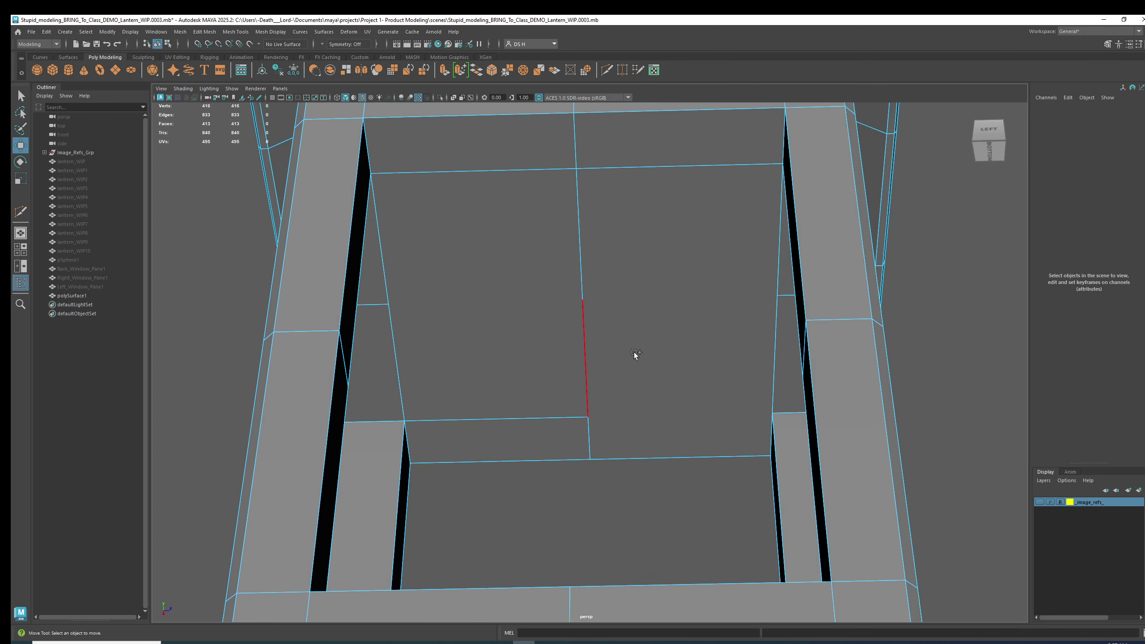
right_click(975, 224, "shift")
right_click(532, 226, "shift")
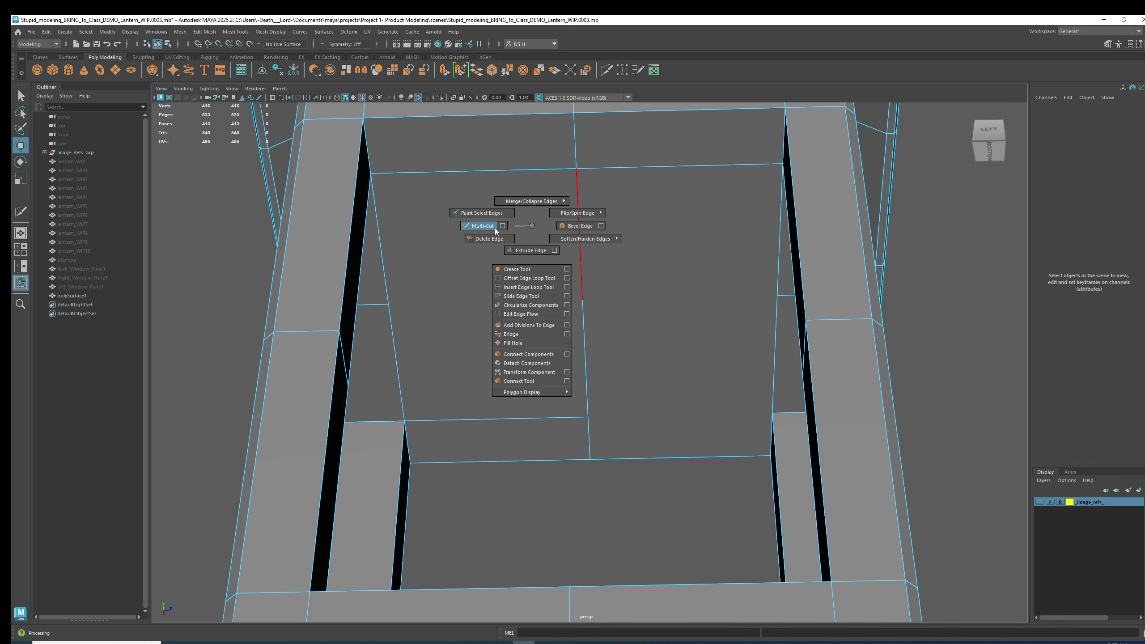
left_click(478, 227)
left_click_drag(656, 379, 723, 440, "alt")
scroll(723, 440, "up", 5)
middle_click_drag(724, 439, 653, 313, "alt")
left_click_drag(653, 312, 626, 325, "alt")
middle_click_drag(533, 268, 525, 327, "alt")
left_click_drag(527, 331, 539, 327, "alt")
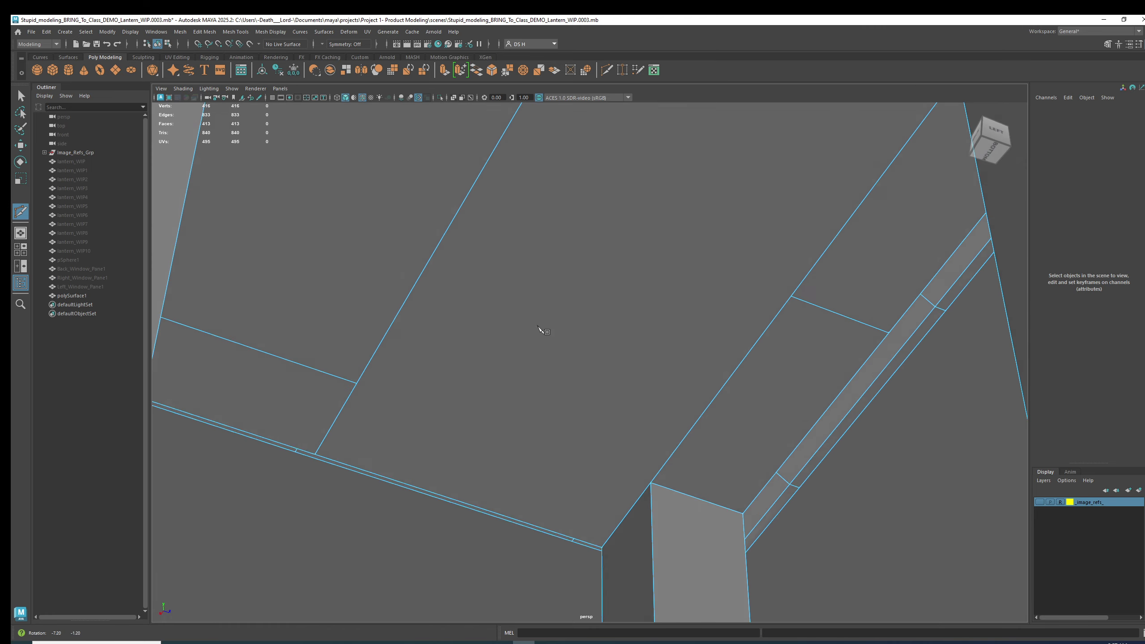
middle_click_drag(539, 312, 524, 338, "alt")
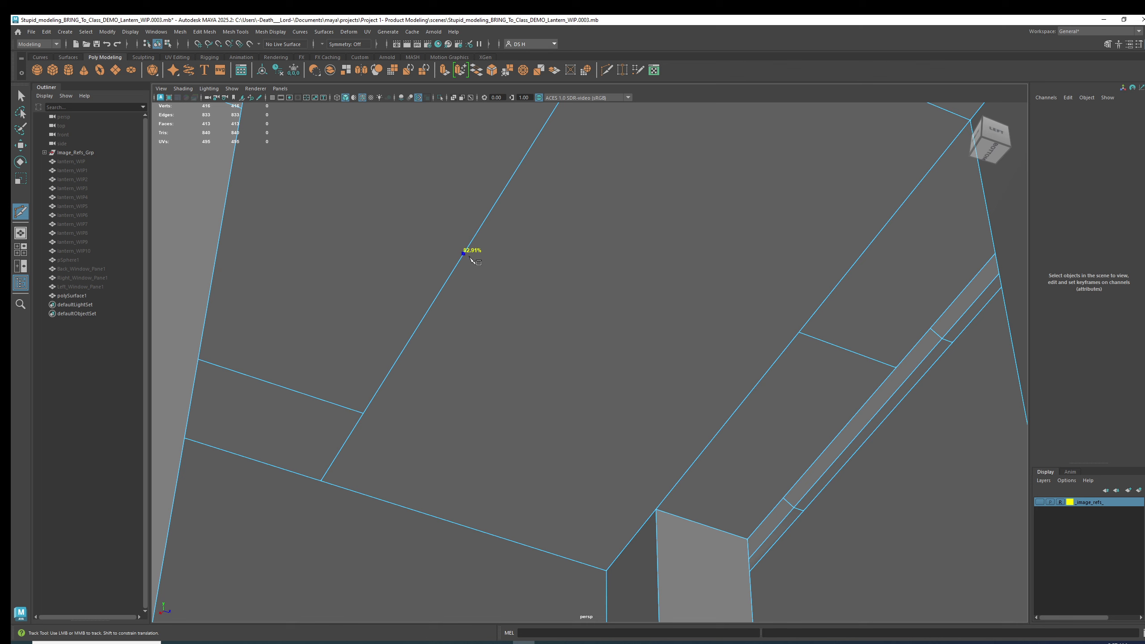
left_click(411, 336)
left_click(365, 412)
left_click_drag(757, 409, 760, 399, "alt")
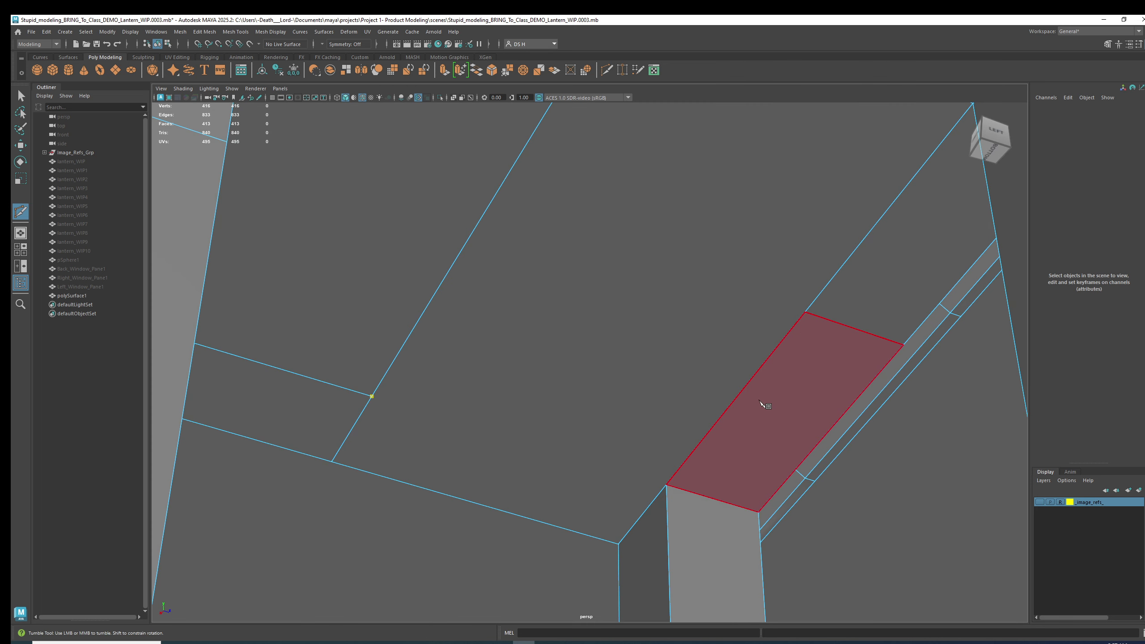
left_click(766, 363)
left_click_drag(767, 364, 640, 424)
key("w")
Step: Multi-Cut an edge across the middle of the ceiling, joining the mid-edge vertices on both sides through the centre line
left_click_drag(900, 440, 701, 394, "alt")
right_click_drag(702, 395, 661, 312, "alt")
left_click_drag(661, 311, 633, 250, "alt")
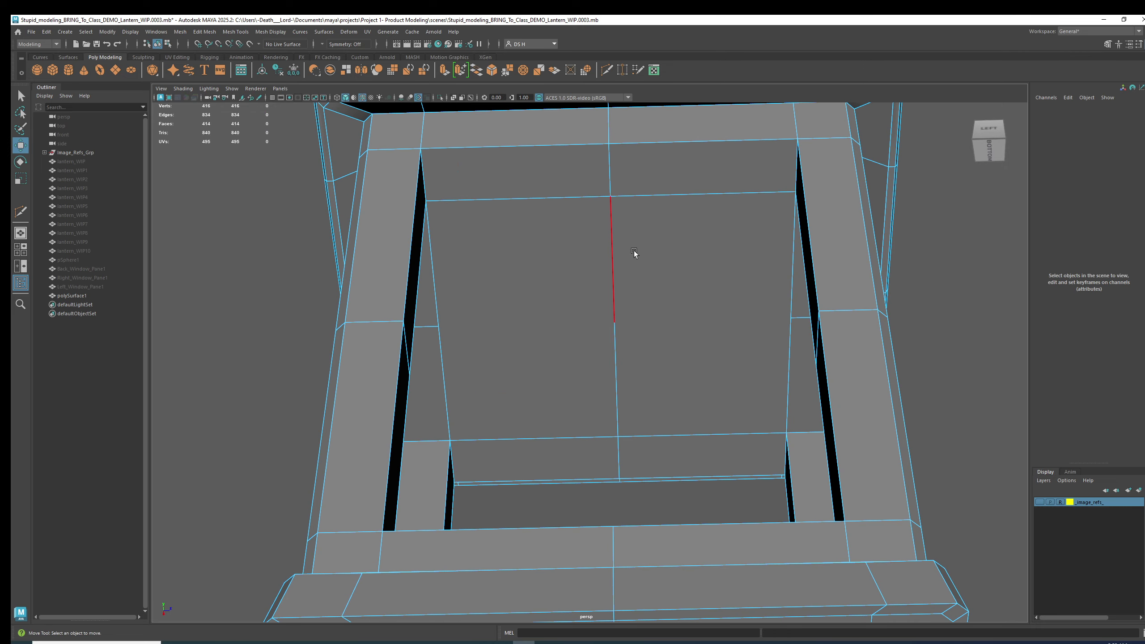
right_click(690, 235, "shift")
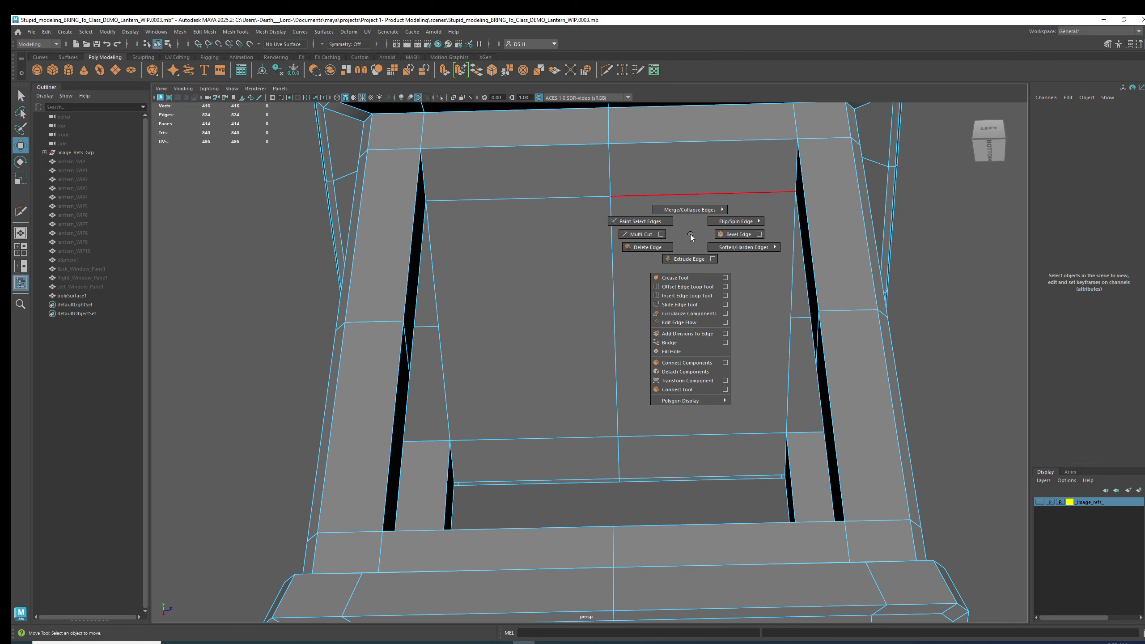
left_click(641, 234)
left_click_drag(564, 311, 633, 310, "alt")
left_click(430, 311)
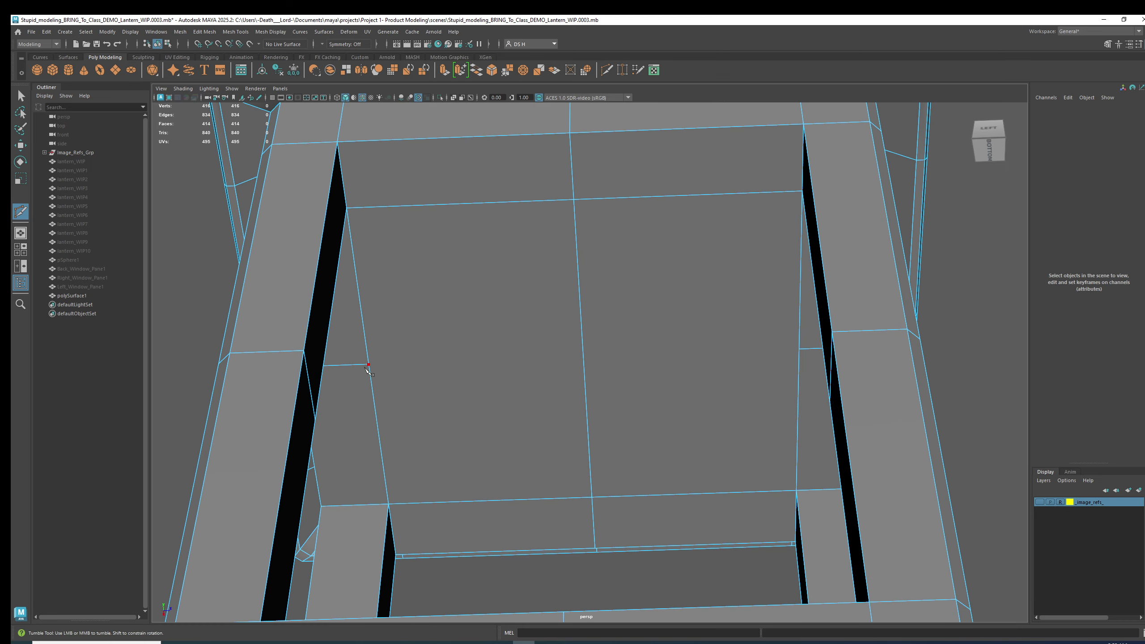
left_click(347, 208)
left_click(368, 364)
left_click(585, 354)
left_click_drag(673, 352, 740, 351, "alt")
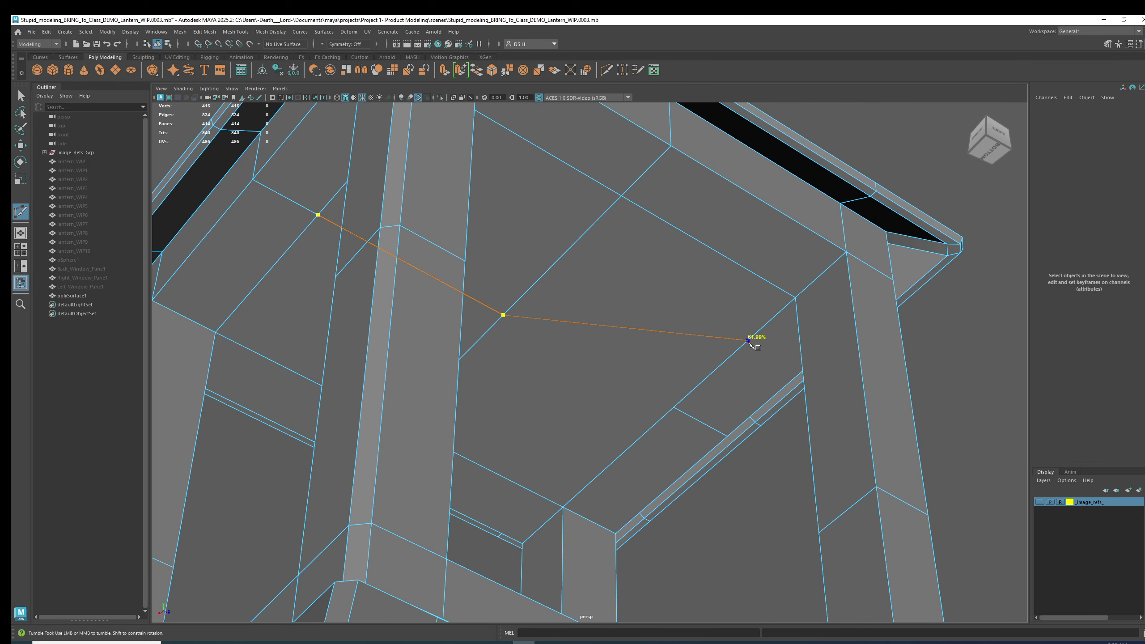
left_click(682, 398)
left_click_drag(649, 447, 611, 230, "alt")
key("w")
Step: Return the lantern mesh to object mode, delete its construction history and center its pivot
right_click(619, 220)
right_click_drag(619, 220, 841, 150)
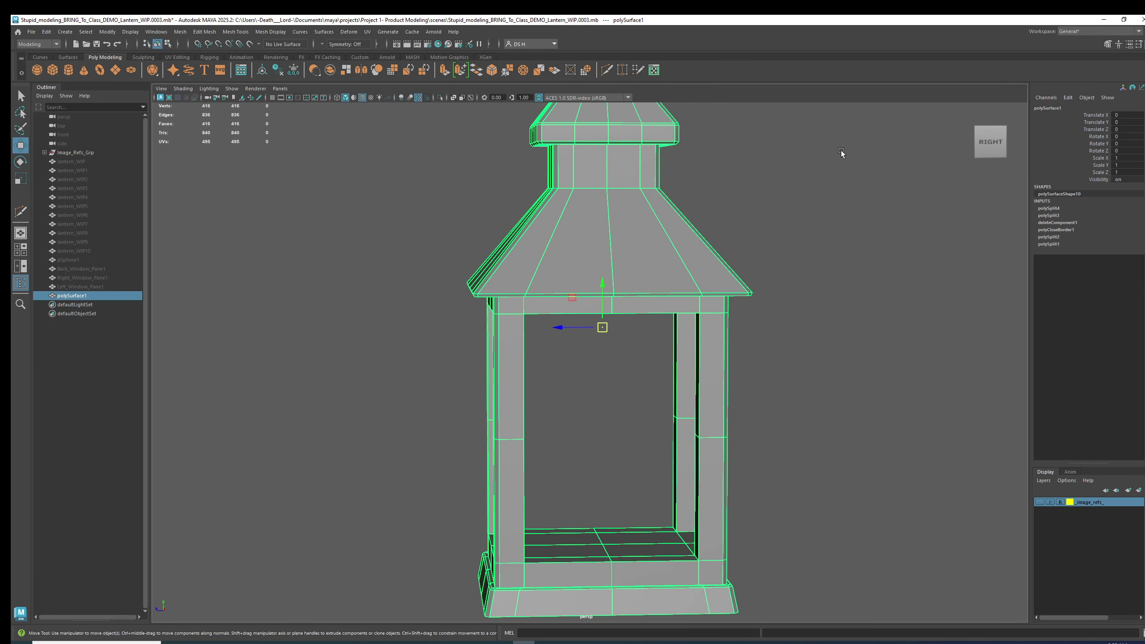
left_click_drag(841, 150, 798, 231, "alt")
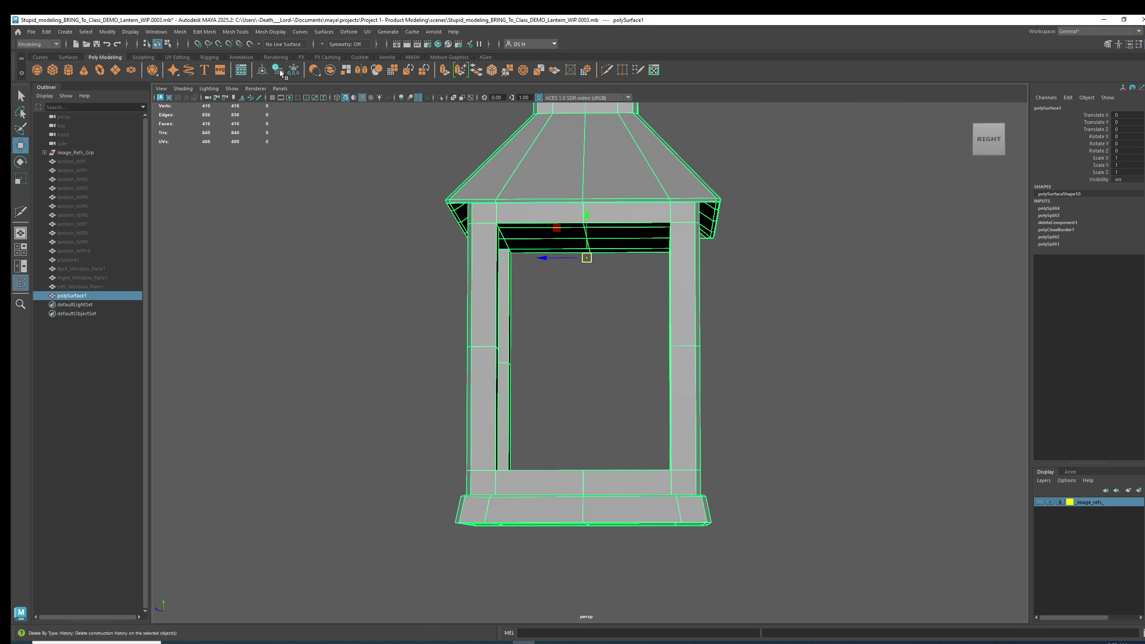
key("alt+shift+d")
left_click_drag(761, 256, 746, 252, "alt")
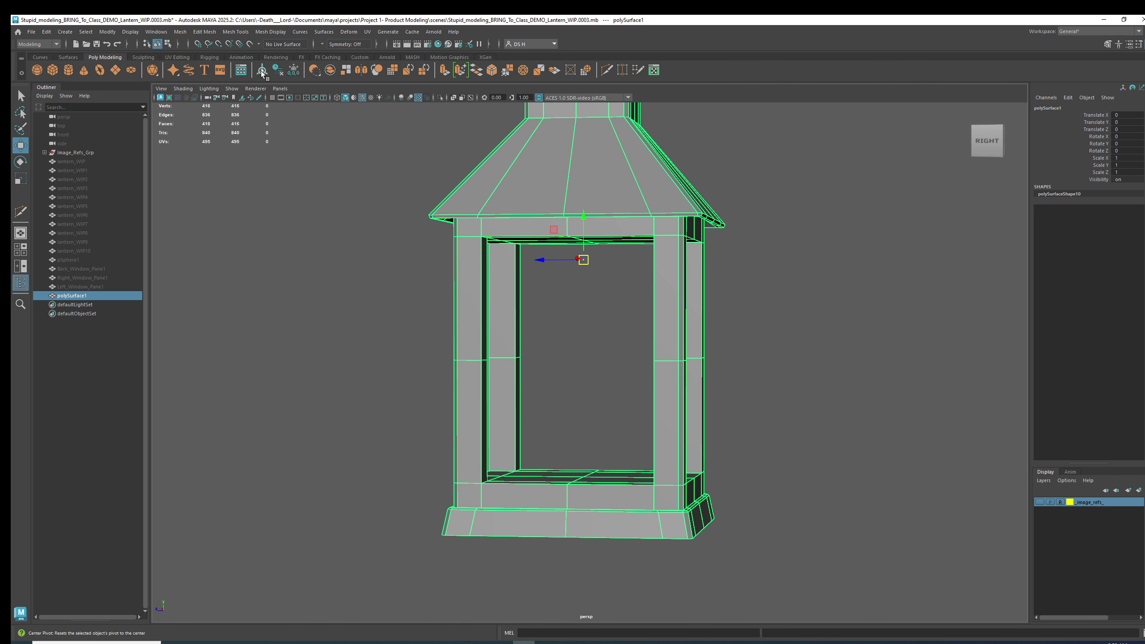
left_click_drag(435, 205, 487, 226, "alt")
Step: Rename the polySurface1 mesh as Lantern and deselect it
double_click(67, 296)
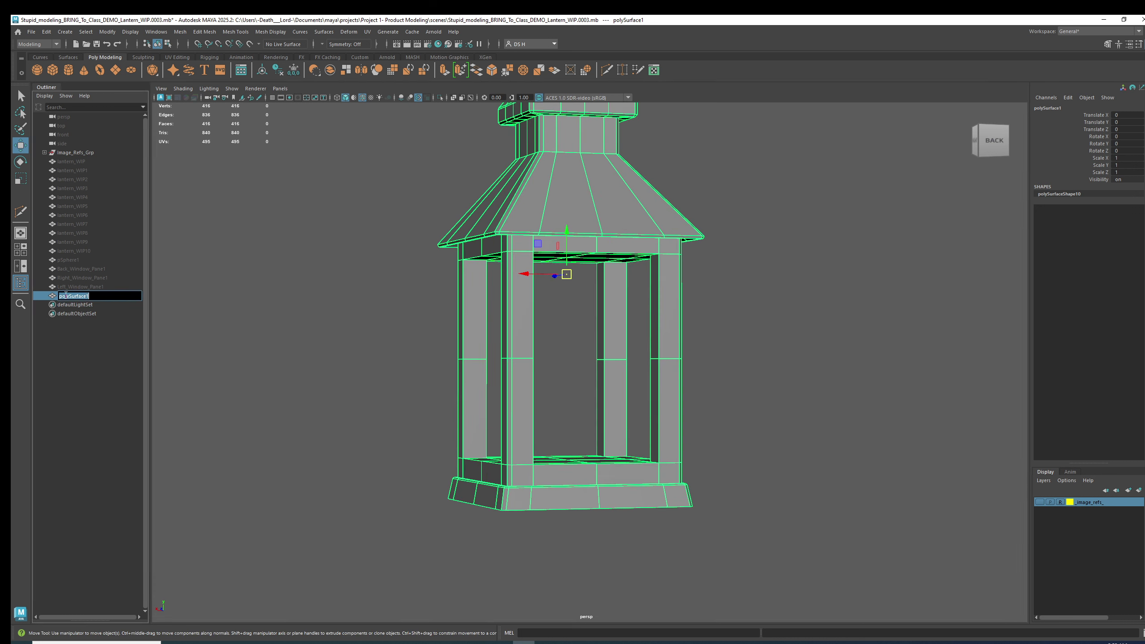
type("l")
key("Return")
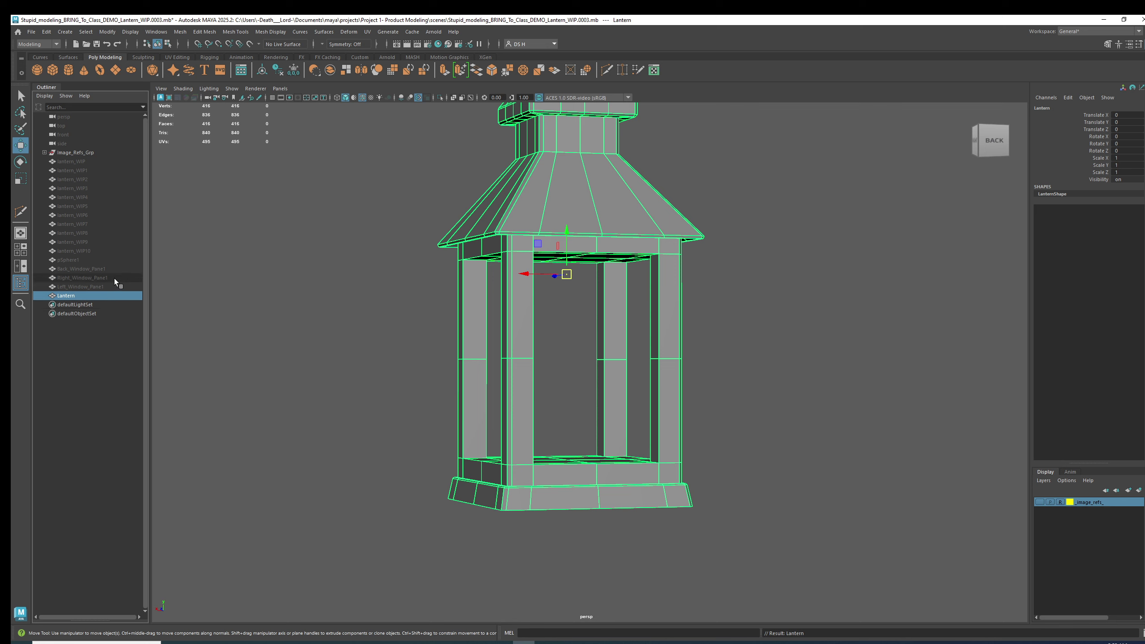
left_click_drag(355, 337, 429, 341, "alt")
left_click(747, 347)
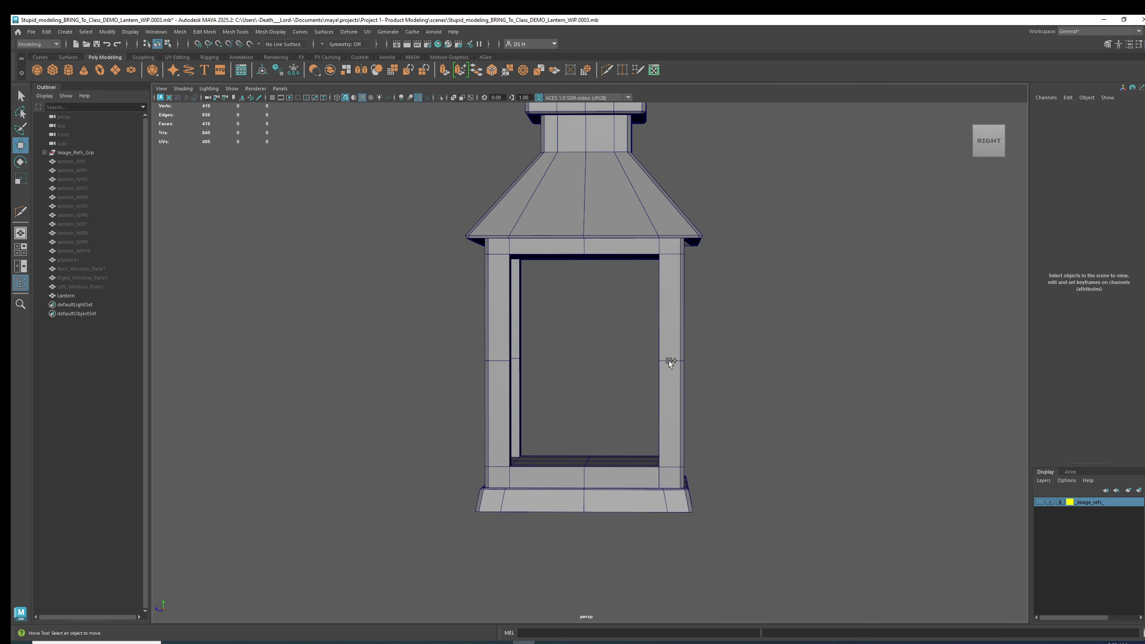
Step: Save the scene under the new name Lantern_Modeling_WIP.mb in the project's scenes folder
key("q")
key("ctrl+shift+s")
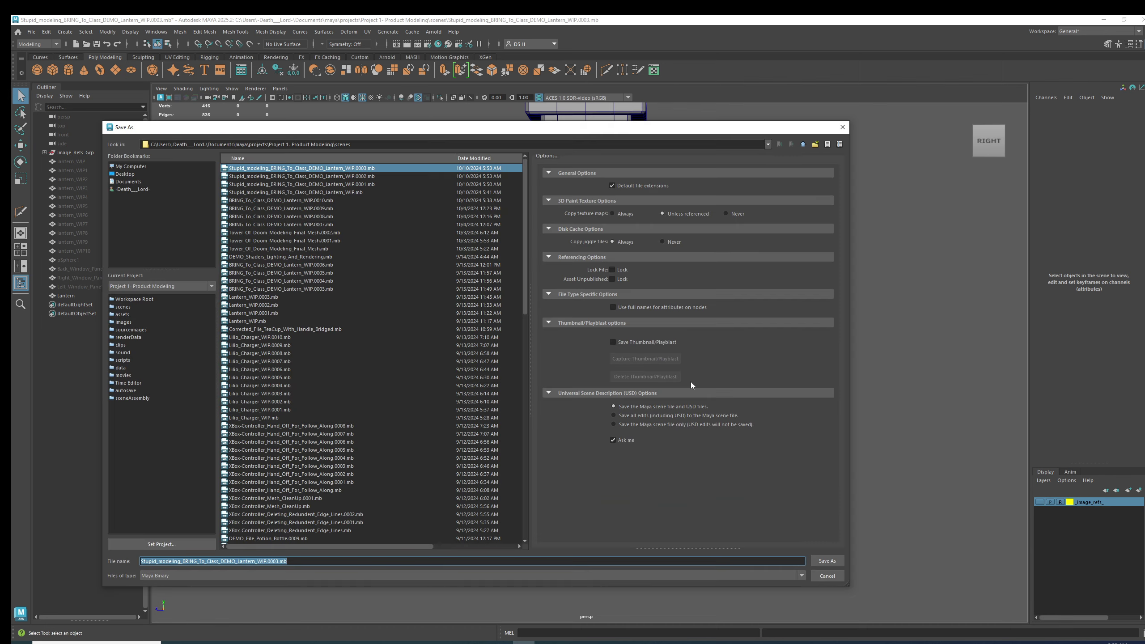
left_click(154, 561)
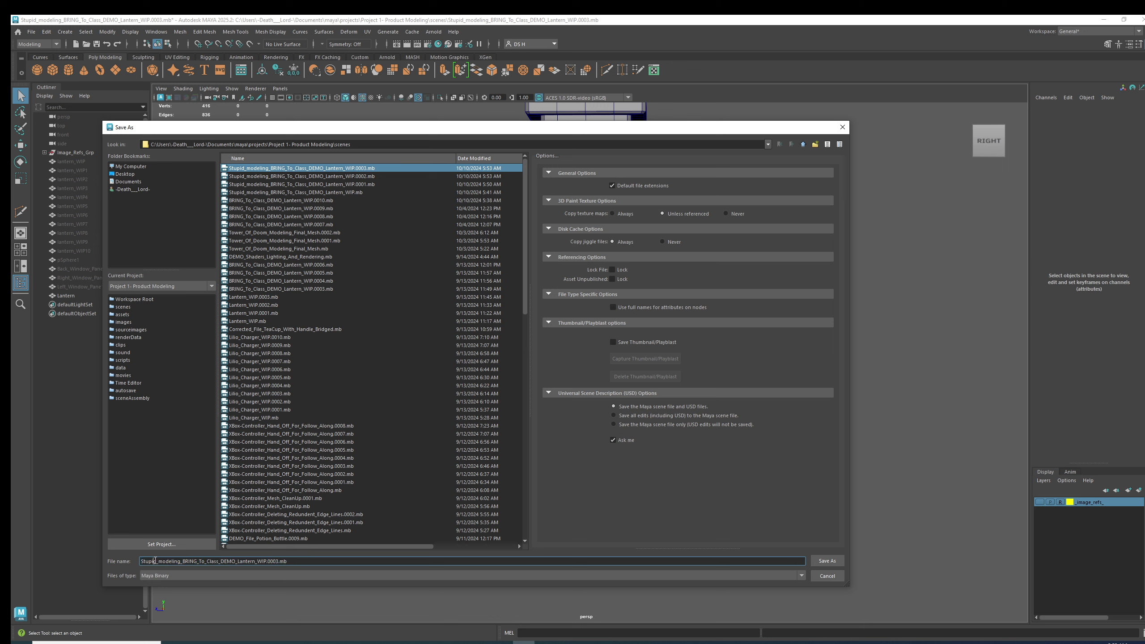
double_click(155, 560)
key("BackSpace")
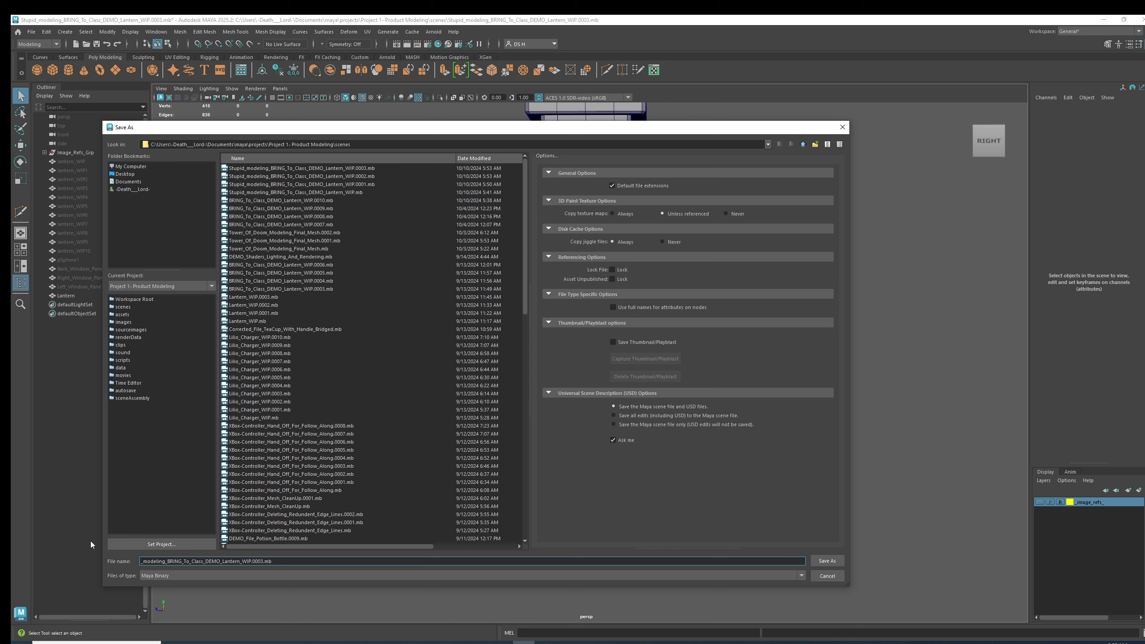
type("Lantern")
type("M")
left_click_drag(257, 561, 191, 562)
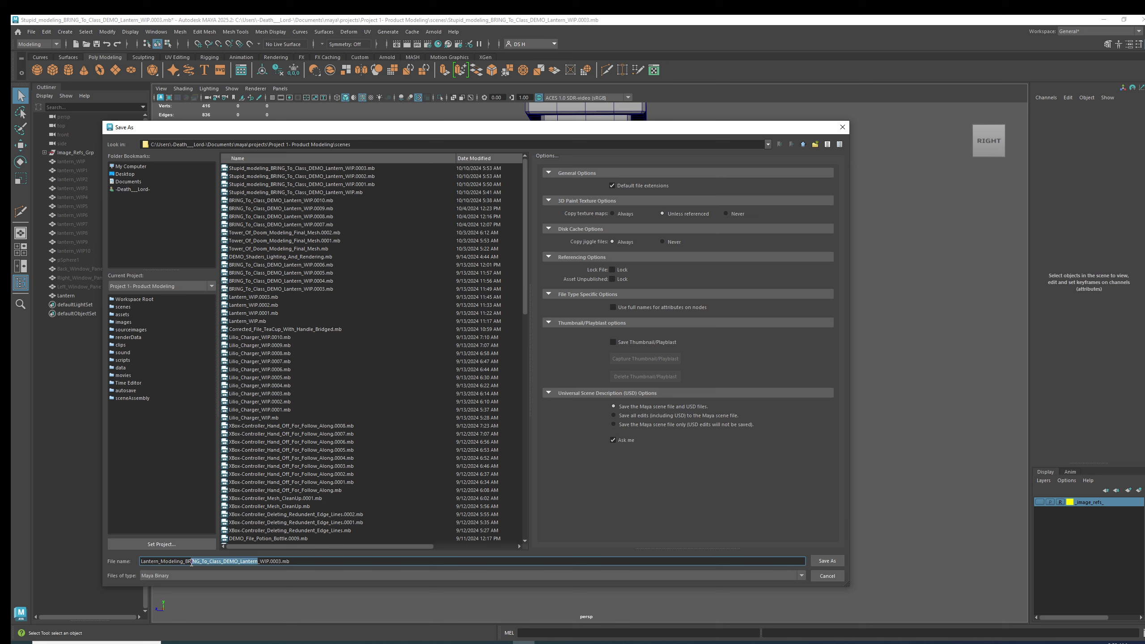
key("BackSpace")
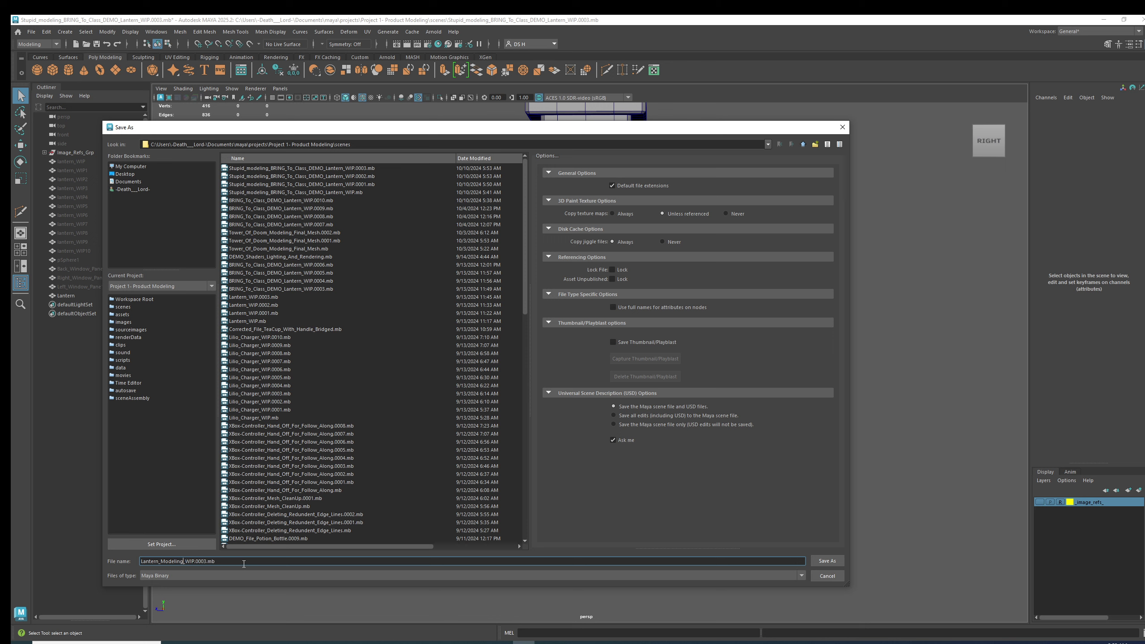
left_click_drag(195, 563, 246, 563)
key("Return")
key("w")
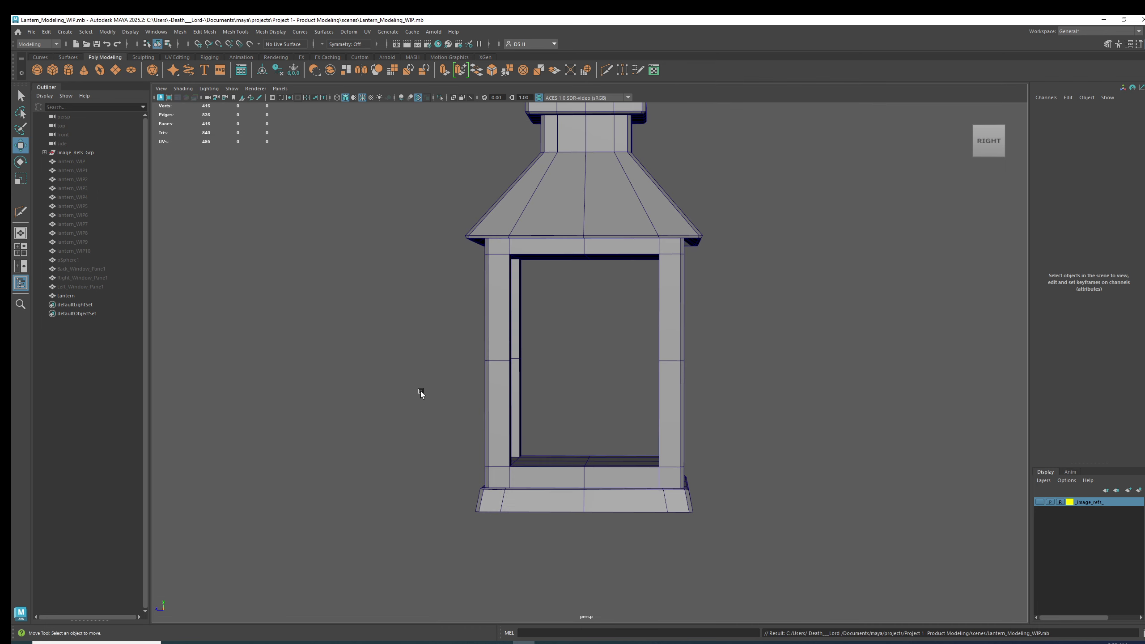
Step: Unhide Back_Window_Pane1 in the lantern's back opening
left_click(676, 345)
left_click_drag(675, 346, 754, 367, "alt")
scroll(743, 351, "up", 3)
scroll(775, 367, "down", 3)
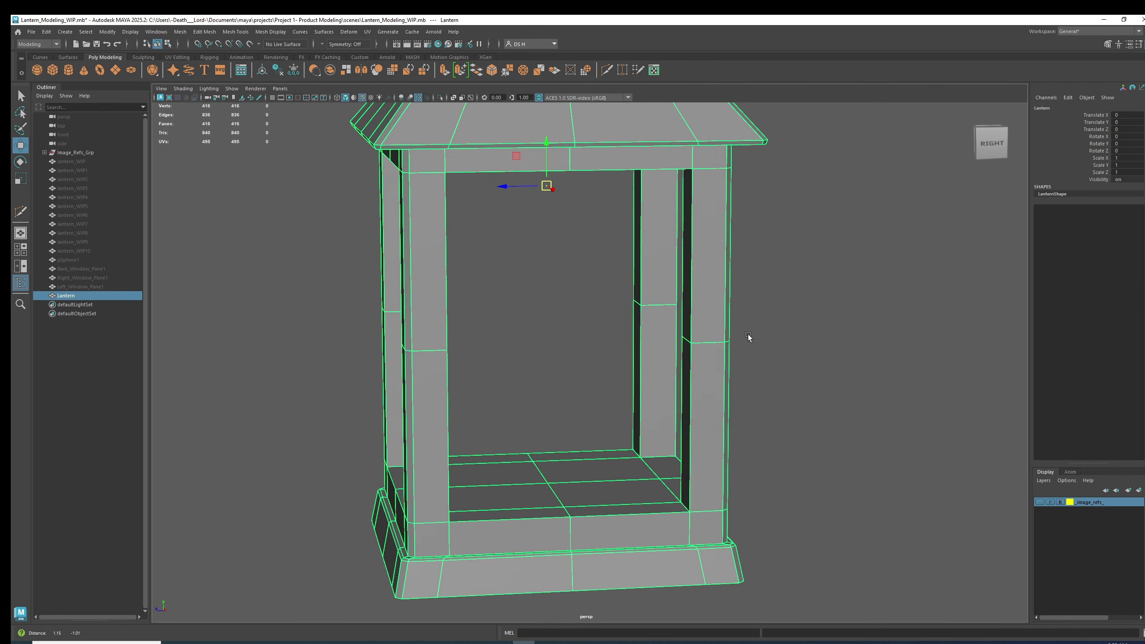
left_click(111, 269)
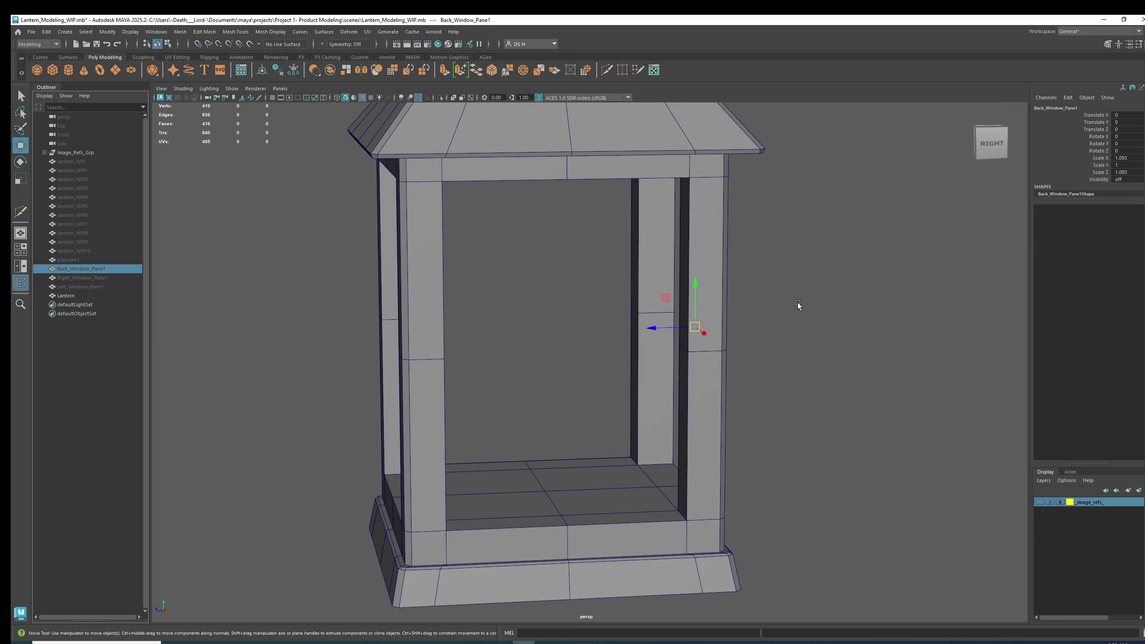
left_click_drag(766, 272, 818, 303, "alt")
scroll(789, 231, "up", 4)
left_click_drag(789, 231, 694, 240, "alt")
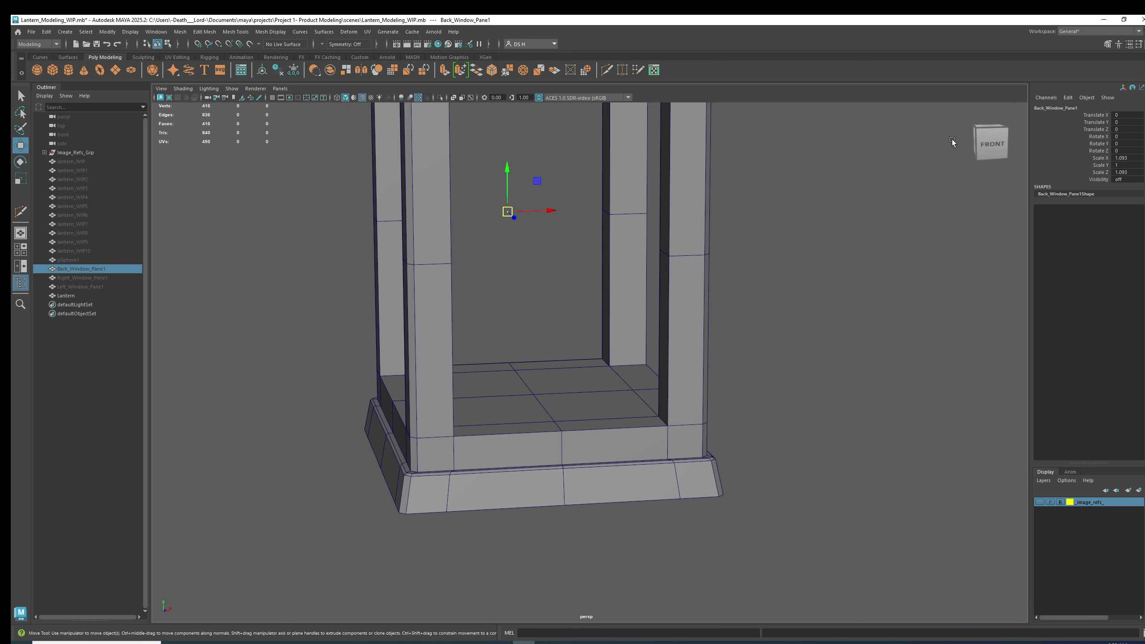
left_click(998, 141)
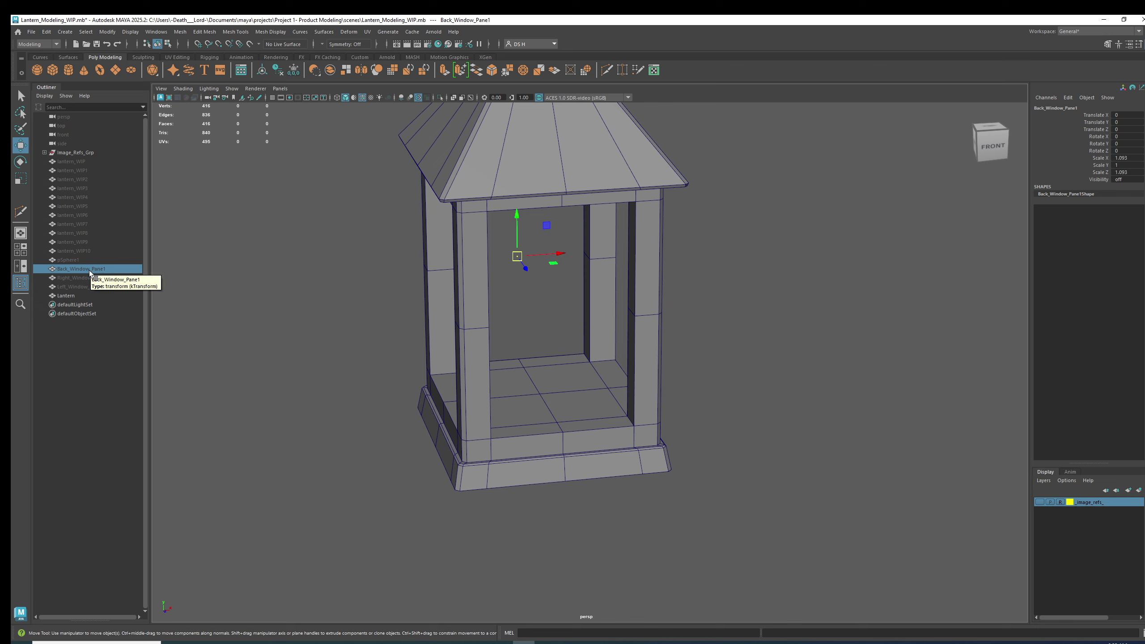
key("h")
mouse_move(657, 263)
left_mouse_down("alt")
mouse_move(728, 254)
mouse_move(607, 259)
mouse_move(627, 249)
mouse_move(681, 261)
mouse_move(658, 271)
left_mouse_up("alt")
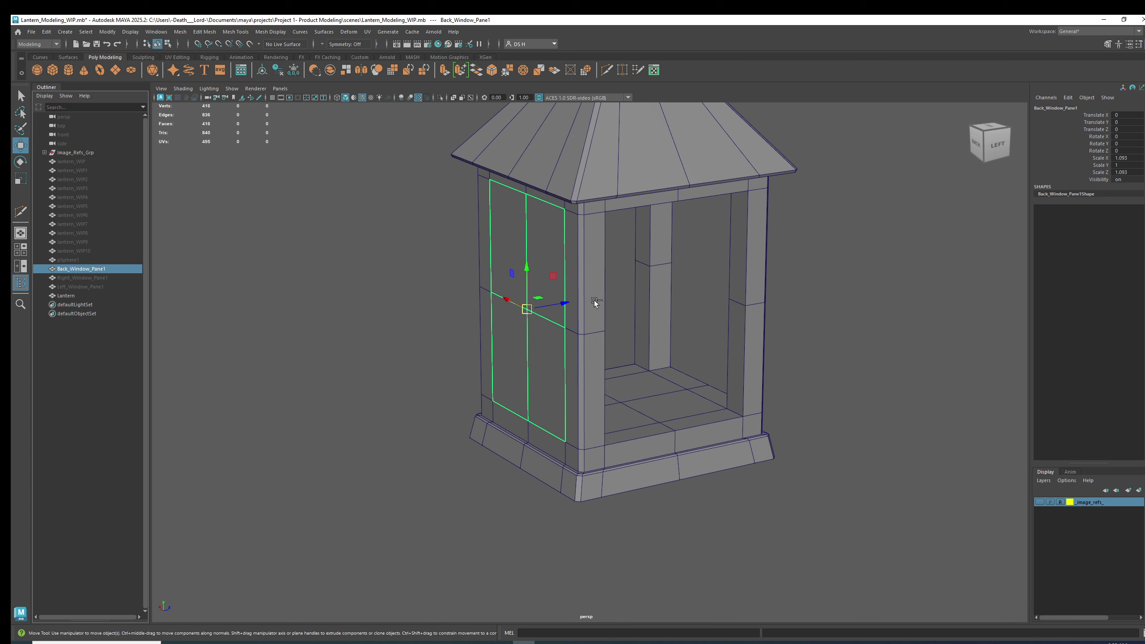
Step: Duplicate the back window pane and rename the copy as Front_Window_Pane
key("ctrl+d")
middle_click_drag(210, 308, 90, 306)
double_click(88, 305)
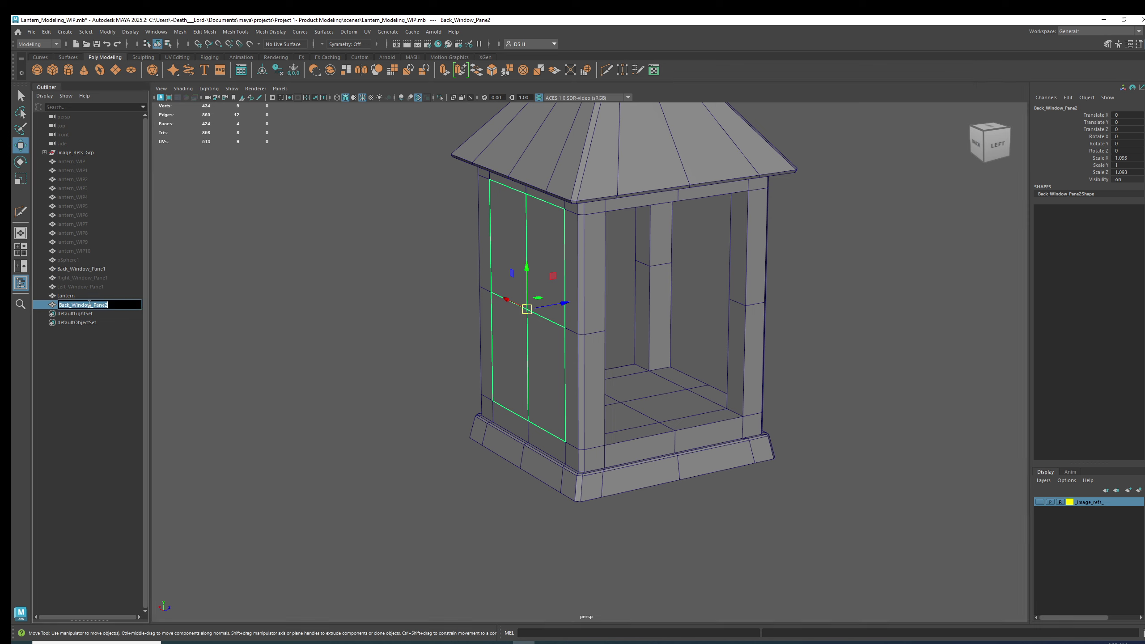
type("Front Window Pane")
key("Return")
Step: Move Front_Window_Pane along Z into the lantern's front opening, at a Translate Z of about 7.328
left_click_drag(378, 335, 401, 319, "alt")
left_click_drag(349, 290, 602, 343)
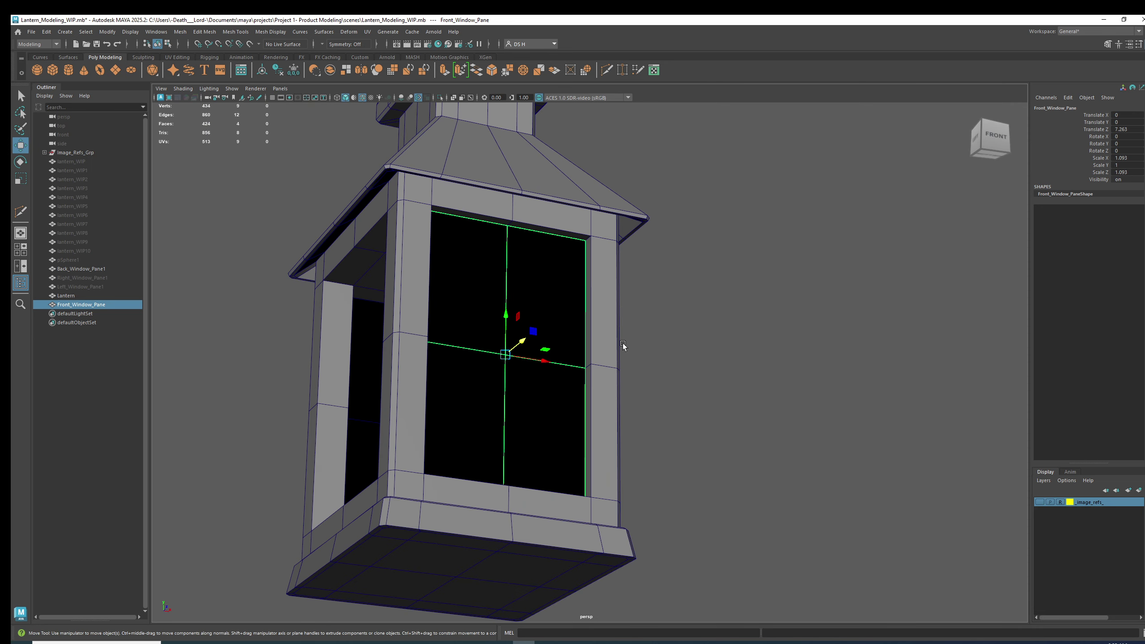
left_click(631, 316)
left_click(531, 311)
left_click_drag(555, 337, 618, 401, "alt")
key("e")
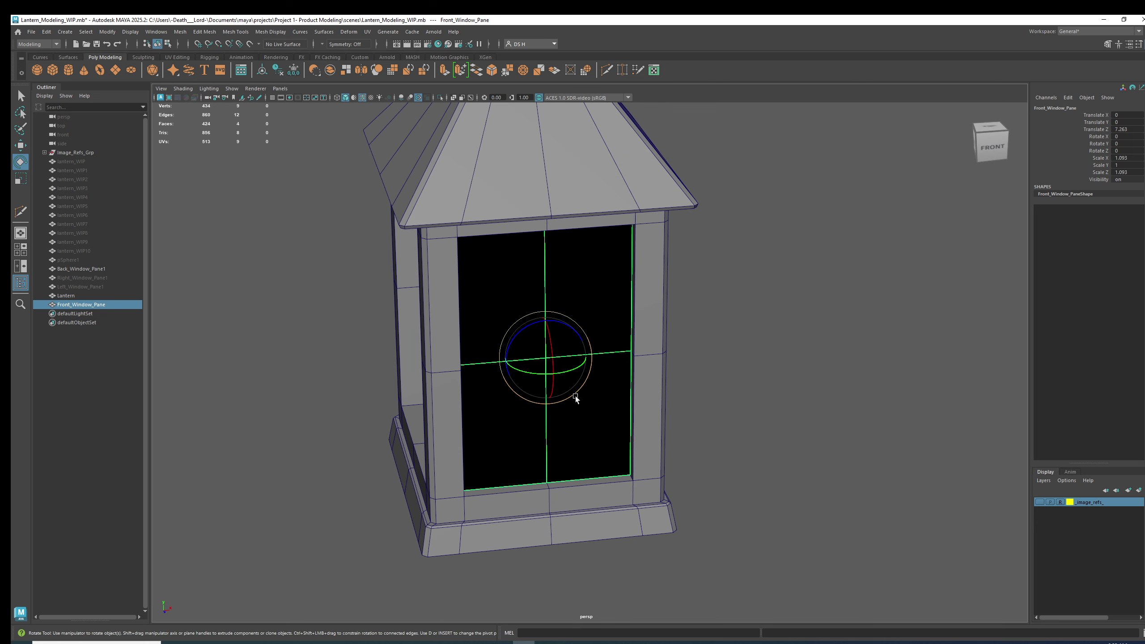
key("w")
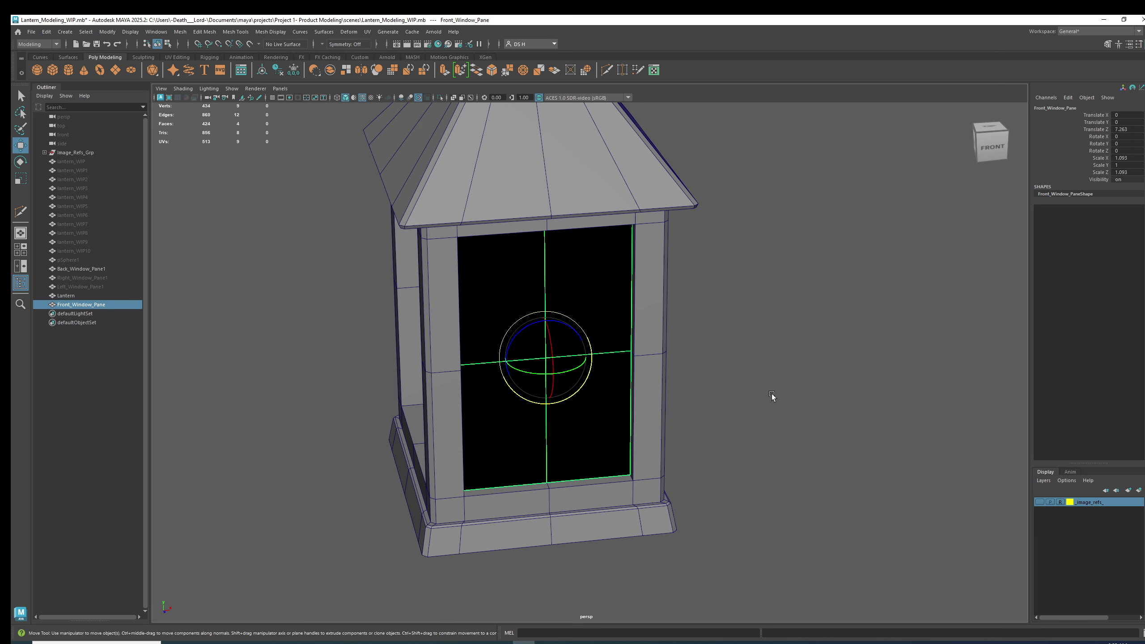
left_click_drag(696, 328, 606, 275, "alt")
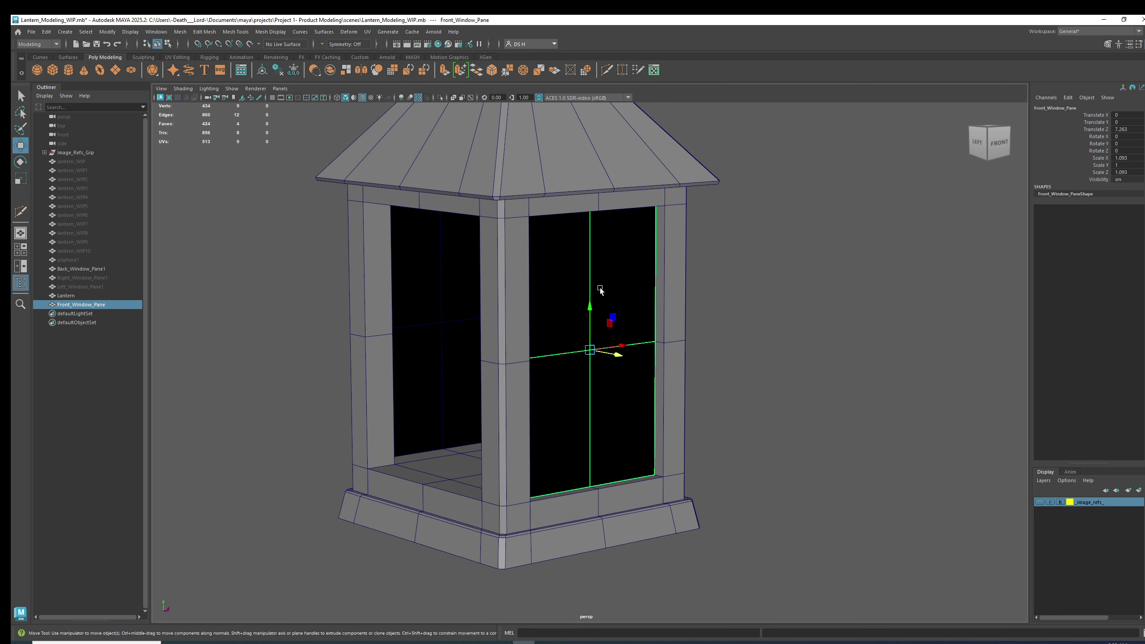
left_click_drag(611, 334, 646, 366, "alt")
middle_click_drag(646, 365, 654, 367)
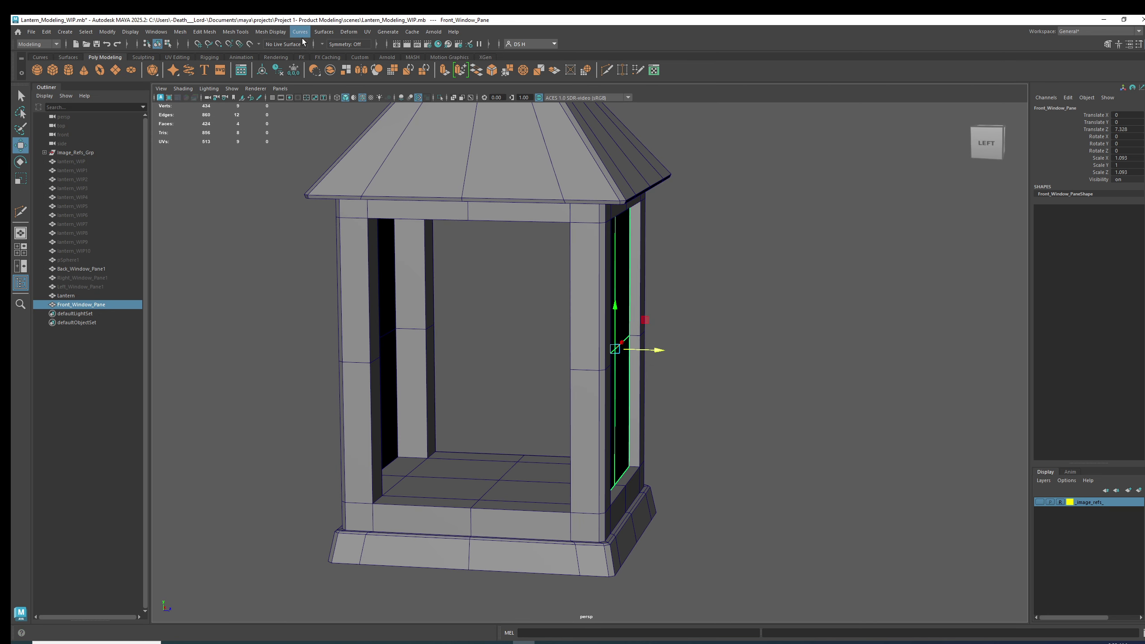
Step: Reverse the normals of Front_Window_Pane so it faces outward, and delete its construction history
left_click(272, 32)
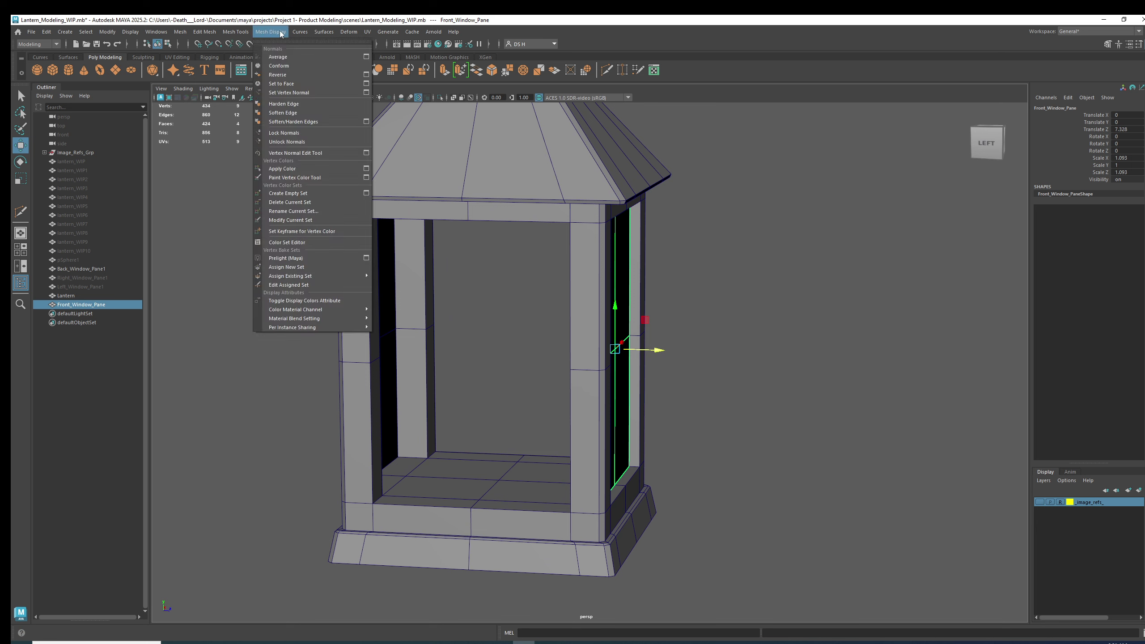
left_click(286, 75)
left_click_drag(800, 236, 680, 298, "alt")
left_click(749, 281)
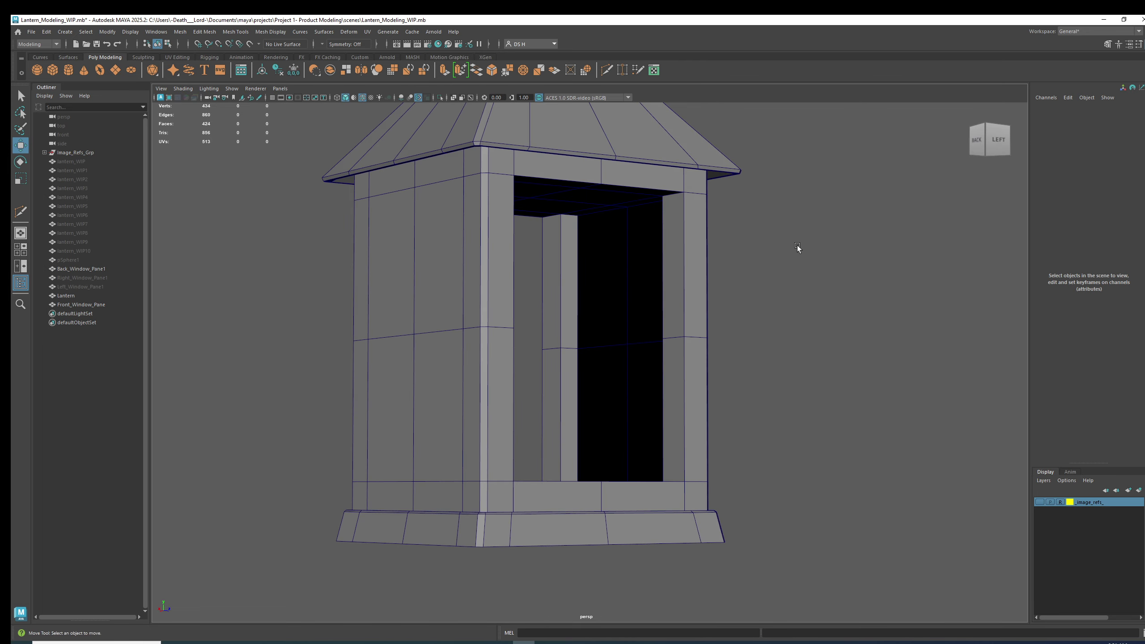
left_click_drag(797, 245, 621, 258, "alt")
left_click(622, 259)
left_click_drag(780, 306, 757, 254, "alt")
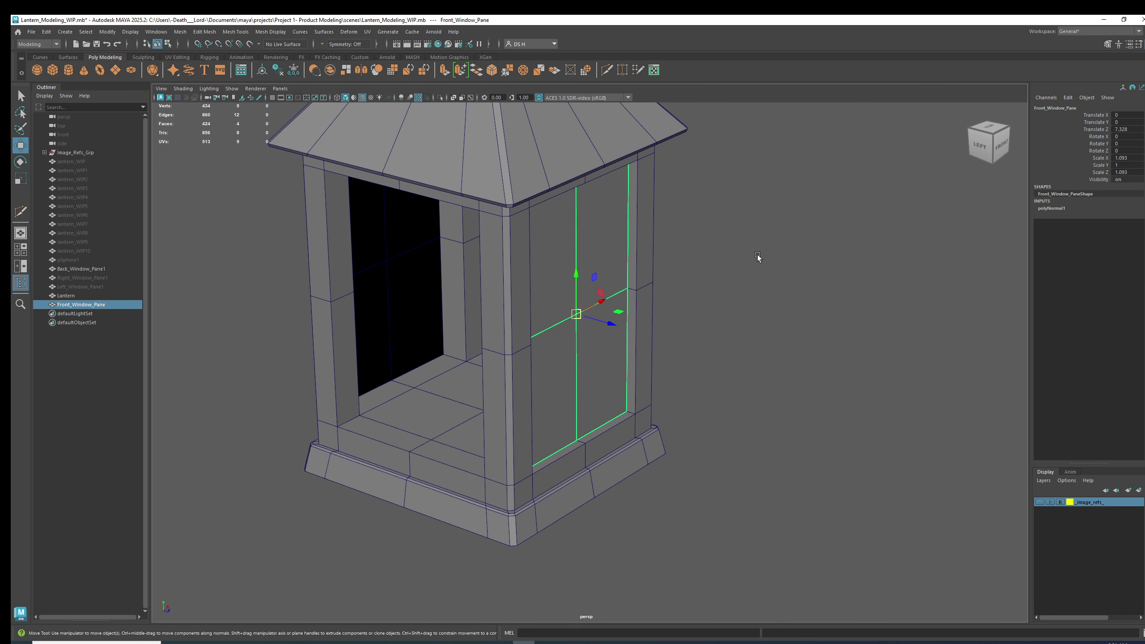
left_click(278, 69)
Step: Nudge the front window pane outward in its opening to a Translate Z of about 7.445
right_click_drag(618, 293, 758, 330, "alt")
left_click_drag(758, 330, 738, 374, "alt")
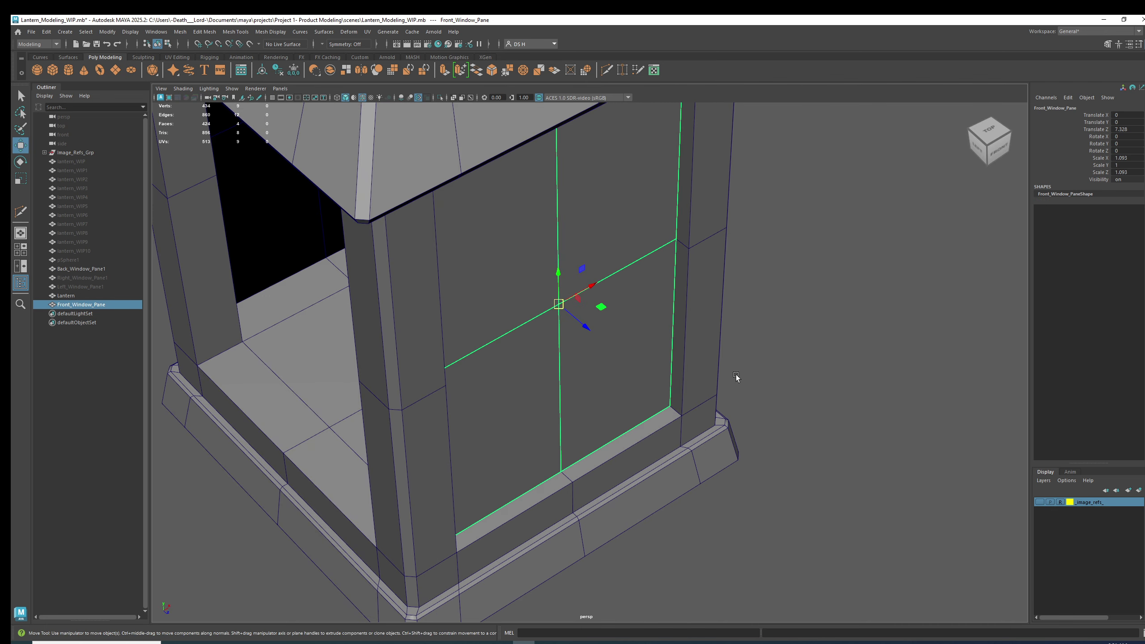
middle_click_drag(634, 329, 657, 330, "alt")
mouse_move(624, 336)
left_mouse_down("alt")
mouse_move(635, 329)
mouse_move(627, 327)
left_mouse_up("alt")
right_click_drag(626, 327, 673, 317, "alt")
middle_click_drag(673, 317, 684, 279, "alt")
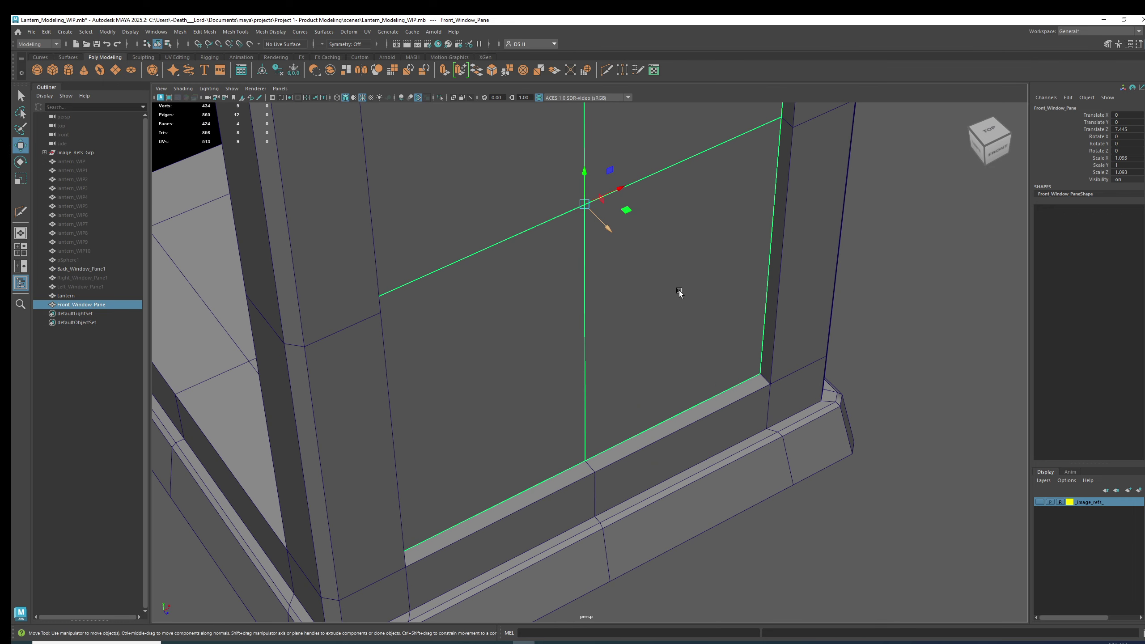
Step: Try snapping the front window pane farther outward along Z, and undo the attempt
left_click_drag(668, 291, 658, 439, "alt")
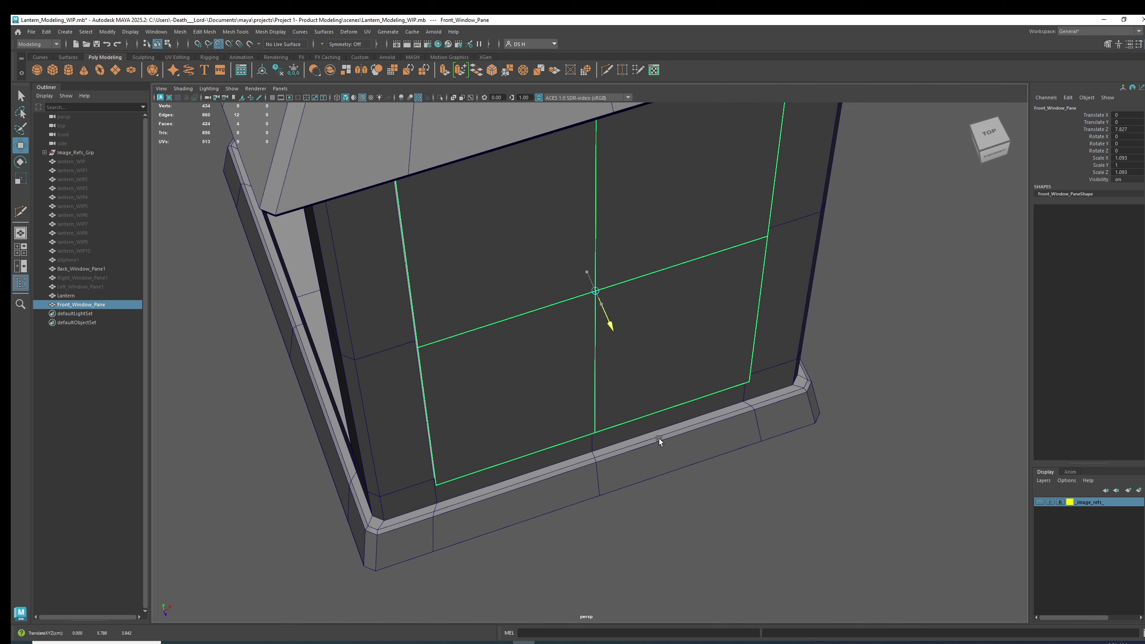
key("ctrl+z")
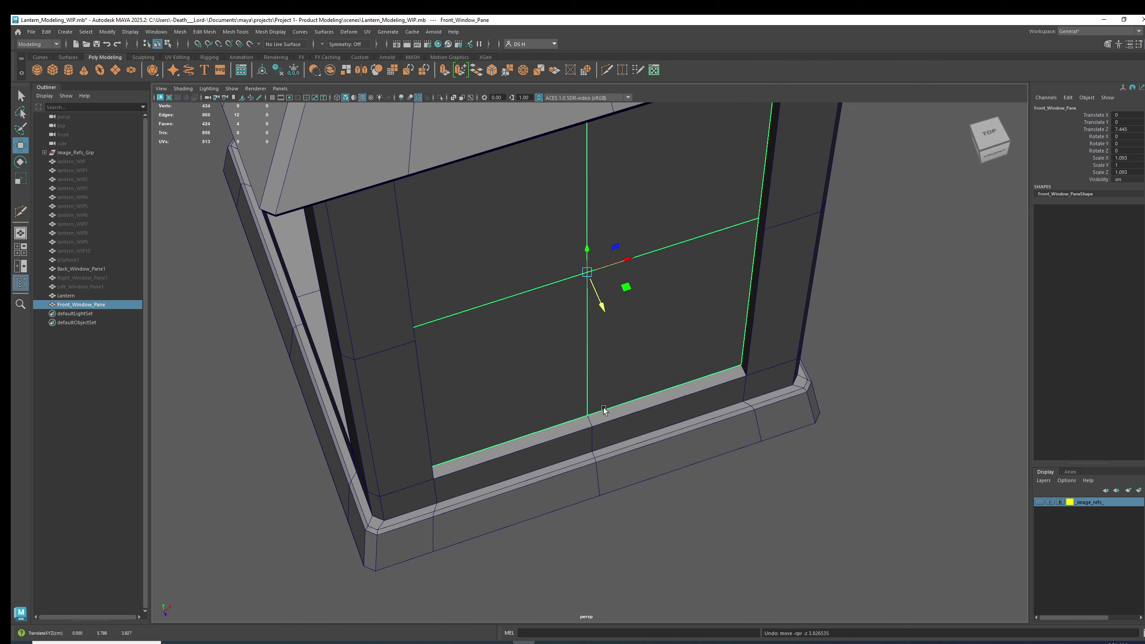
left_click_drag(687, 325, 596, 281, "alt")
key("ctrl+z")
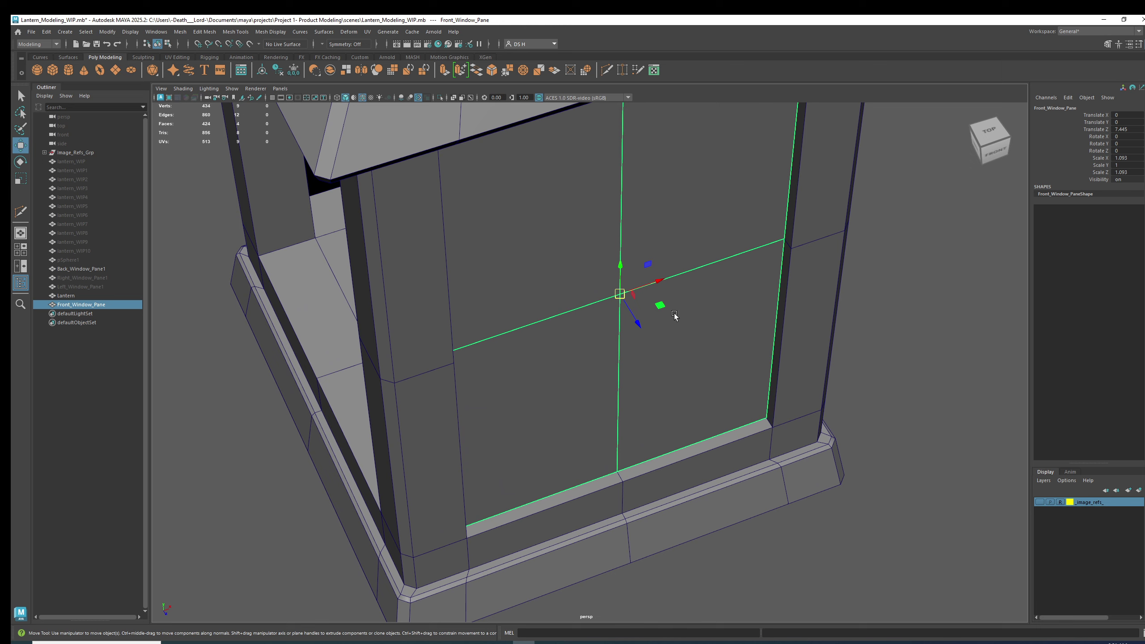
Step: Vertex-snap the front window pane along Z to the outer face of the lantern frame, at Translate Z 7.653, and deselect it
key("v")
left_click_drag(636, 326, 627, 485)
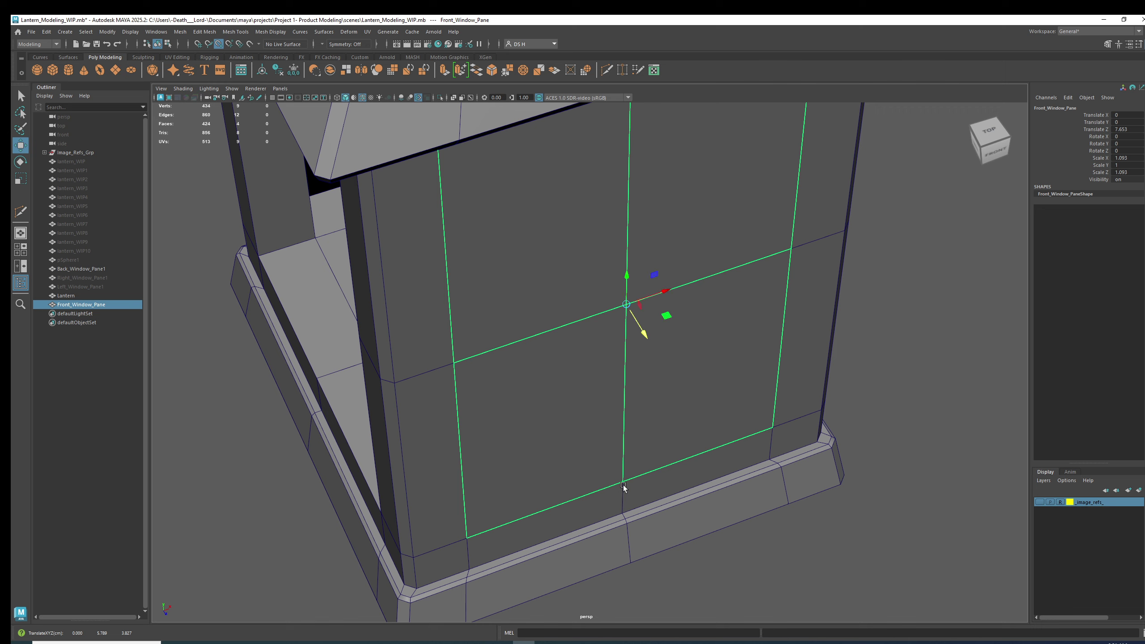
key("v")
left_click(936, 400)
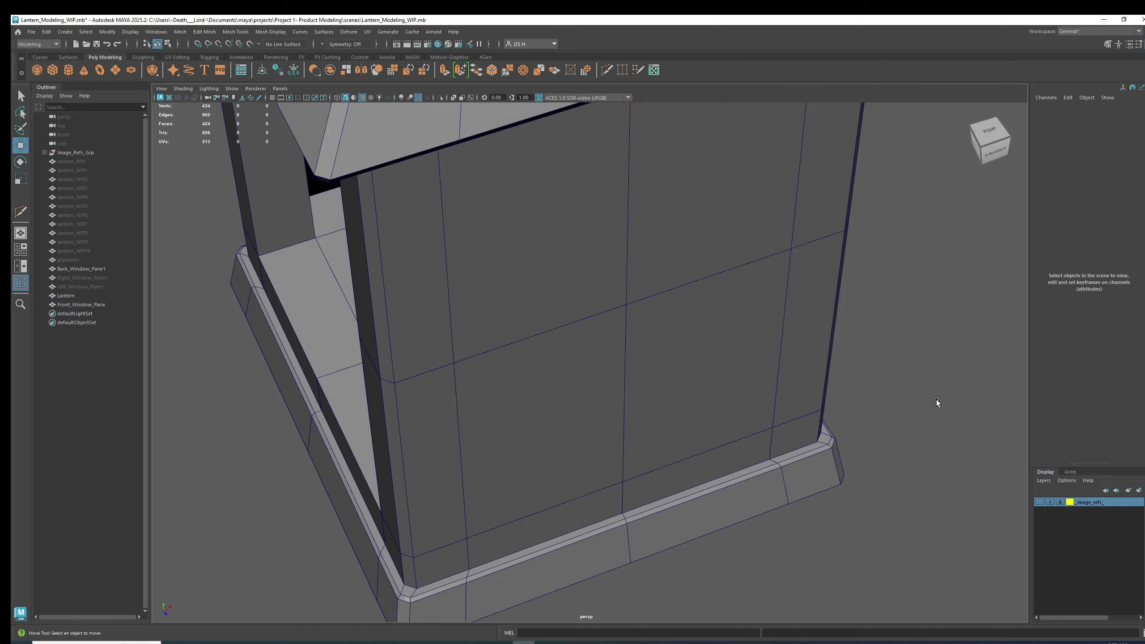
Step: Reselect the front window pane from inside the lantern and save the scene as a new incremental version
left_click_drag(936, 398, 884, 417, "alt")
left_click(682, 374)
left_click_drag(682, 374, 722, 265, "alt")
key("ctrl+alt+s")
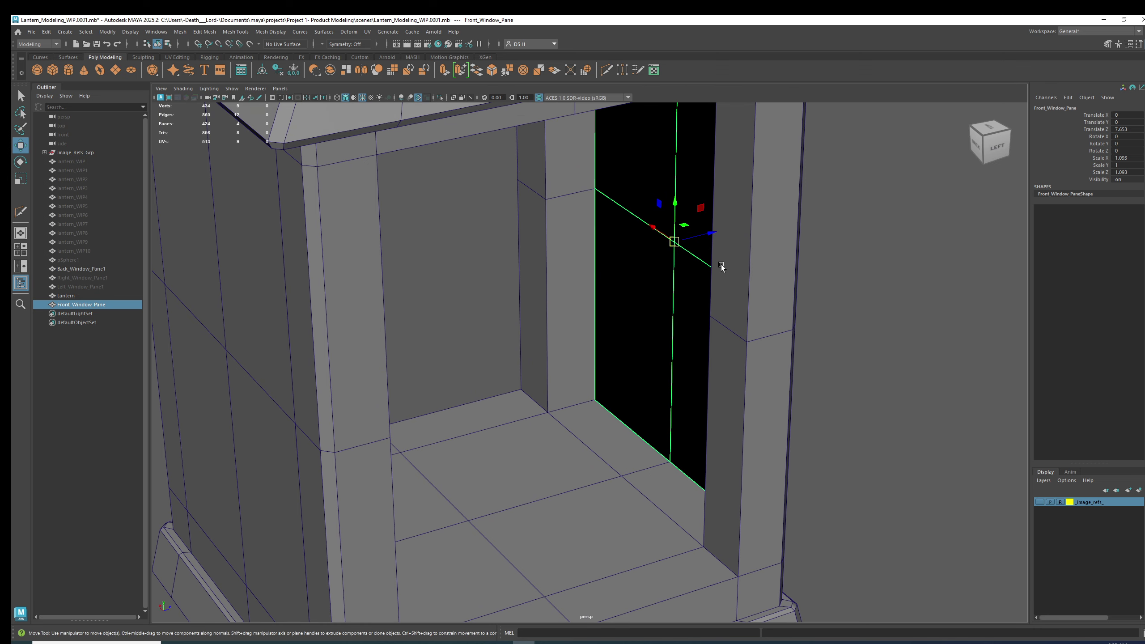
Step: Extrude the front window pane's faces with a Local Translate Z of about -0.027
right_click(840, 198, "shift")
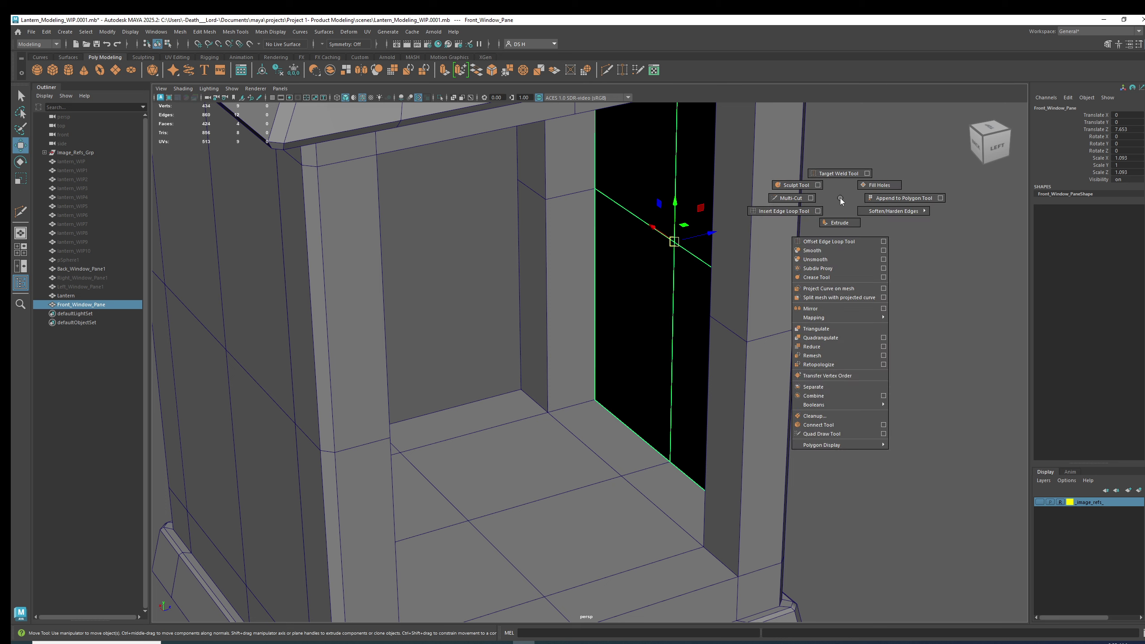
left_click(841, 222)
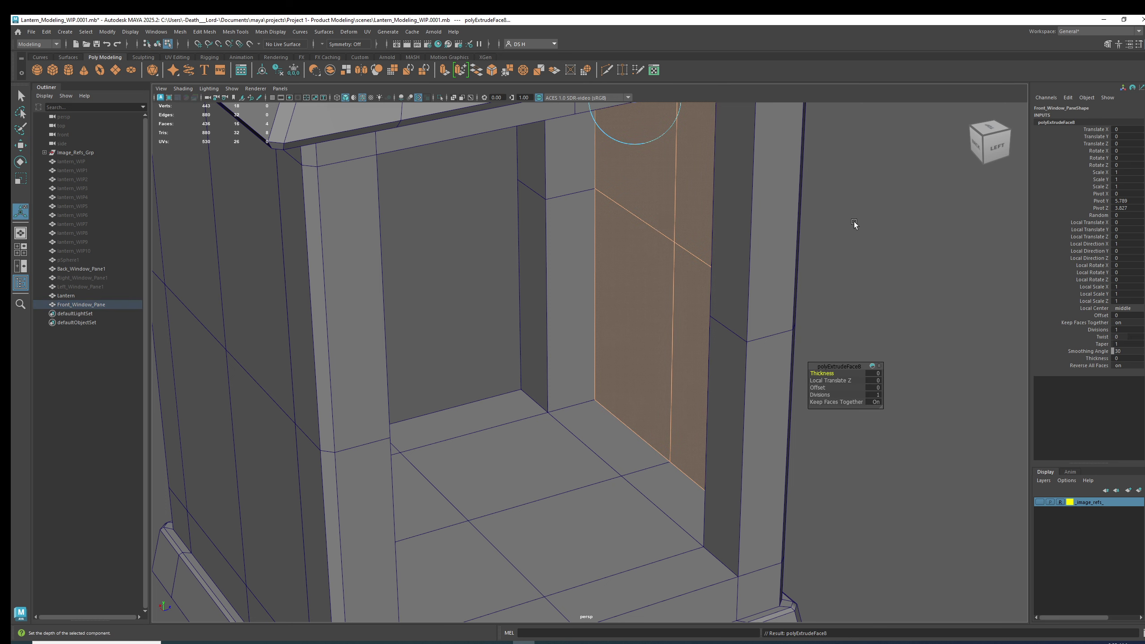
key("f")
left_click_drag(780, 214, 610, 282, "alt")
right_click_drag(611, 282, 756, 322, "alt")
left_click_drag(757, 322, 533, 243, "alt")
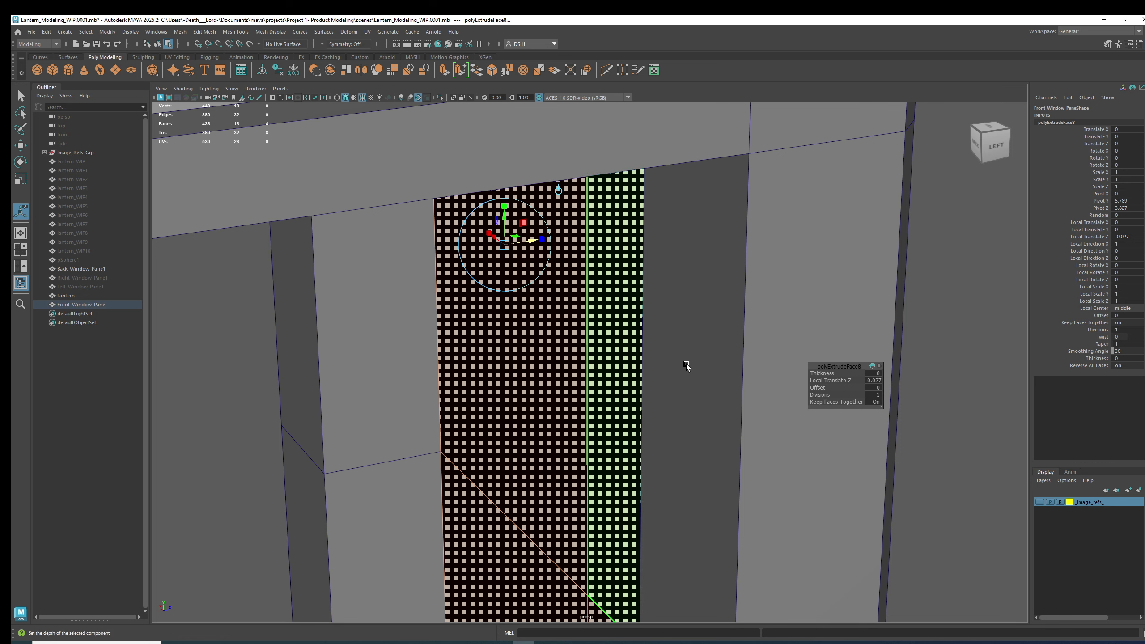
Step: Examine the extruded front pane's thickness in wireframe from the perspective, side and front views, and return to shaded perspective
key("4")
left_click_drag(657, 363, 605, 256, "alt")
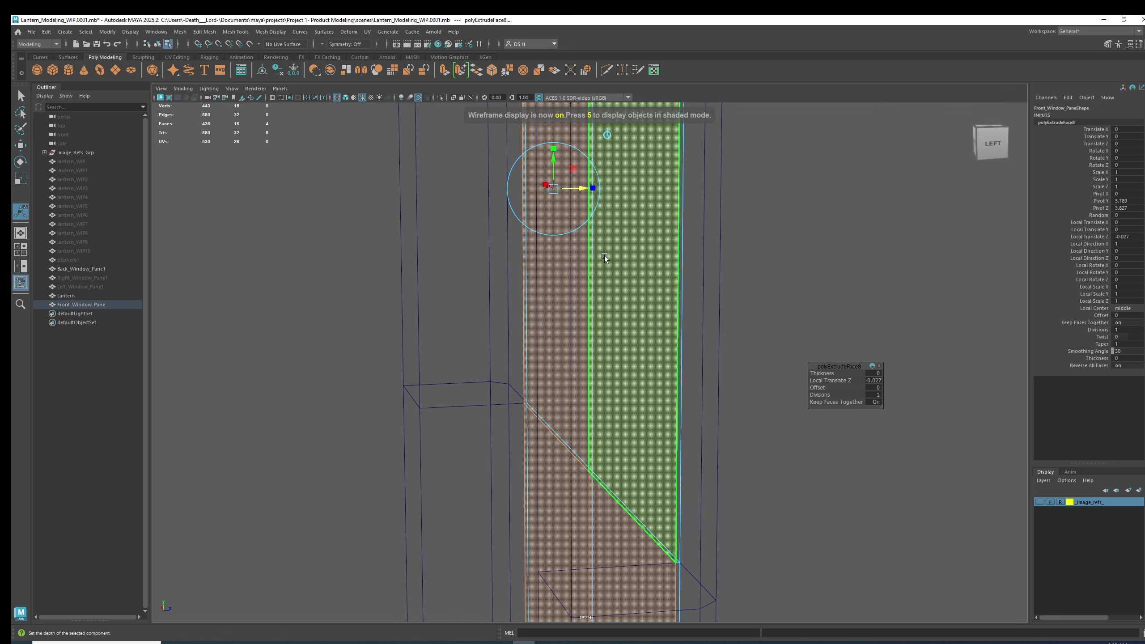
key("space")
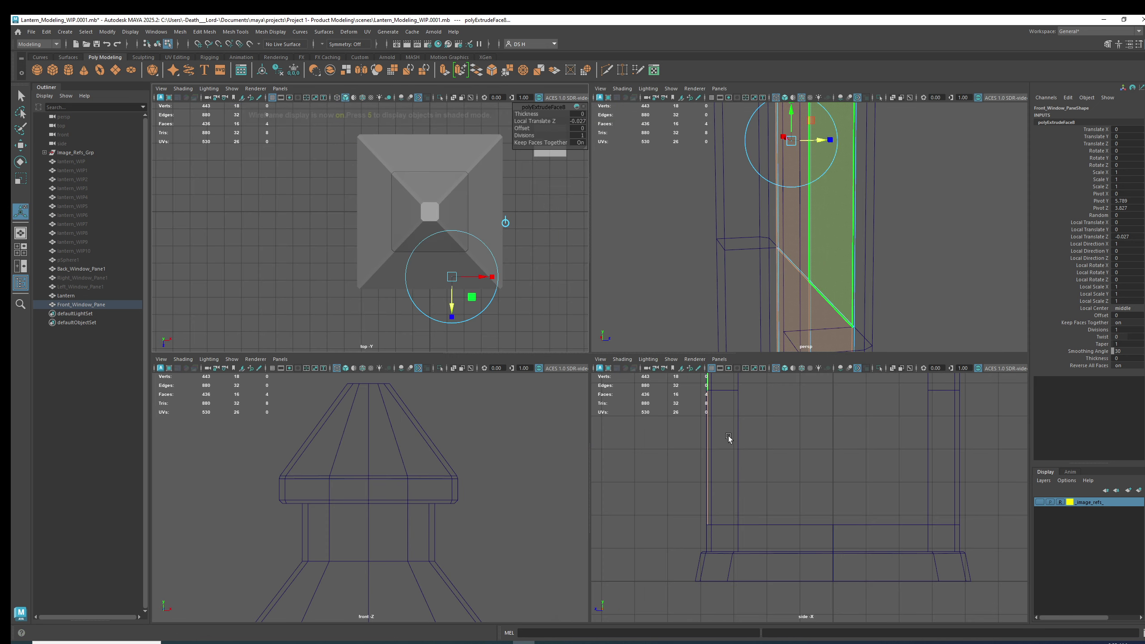
key("space")
middle_click_drag(584, 201, 639, 435, "alt")
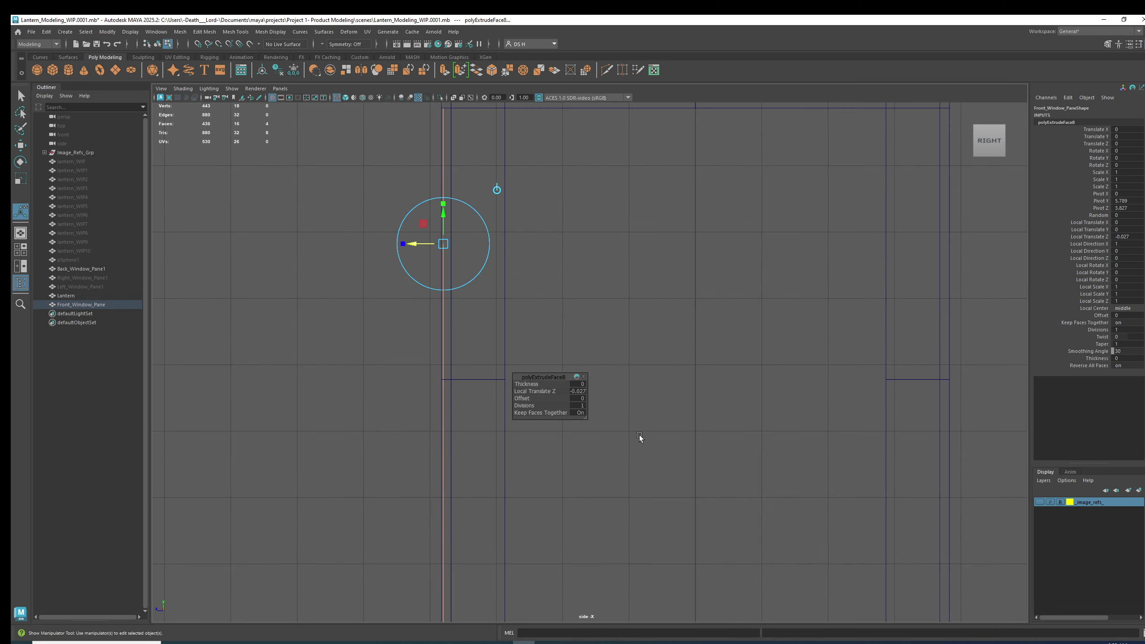
key("space")
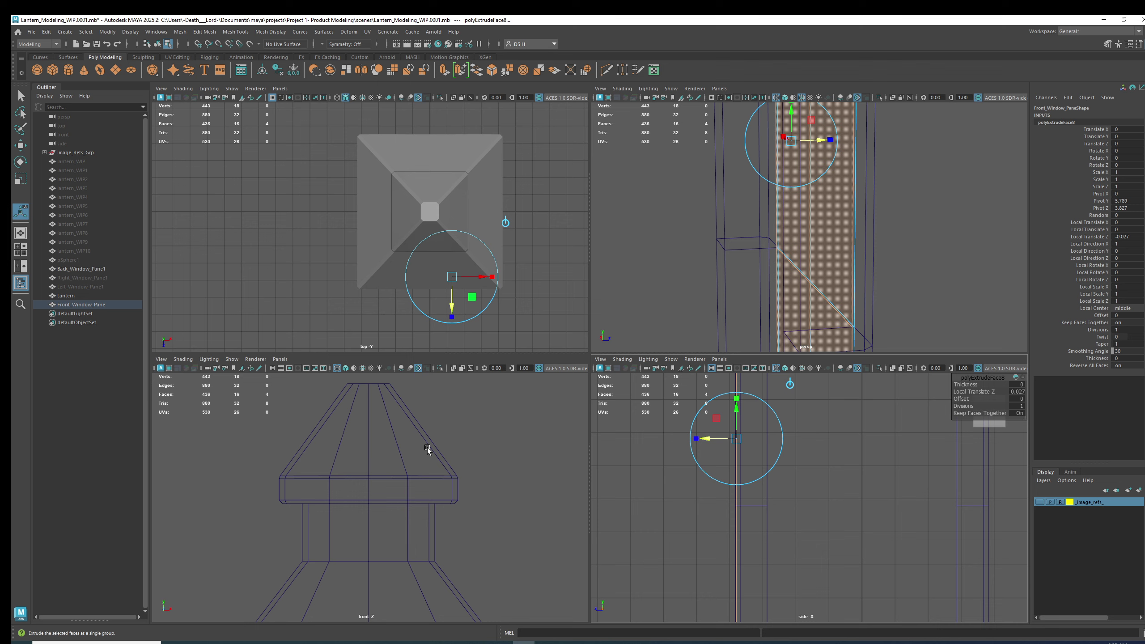
key("space")
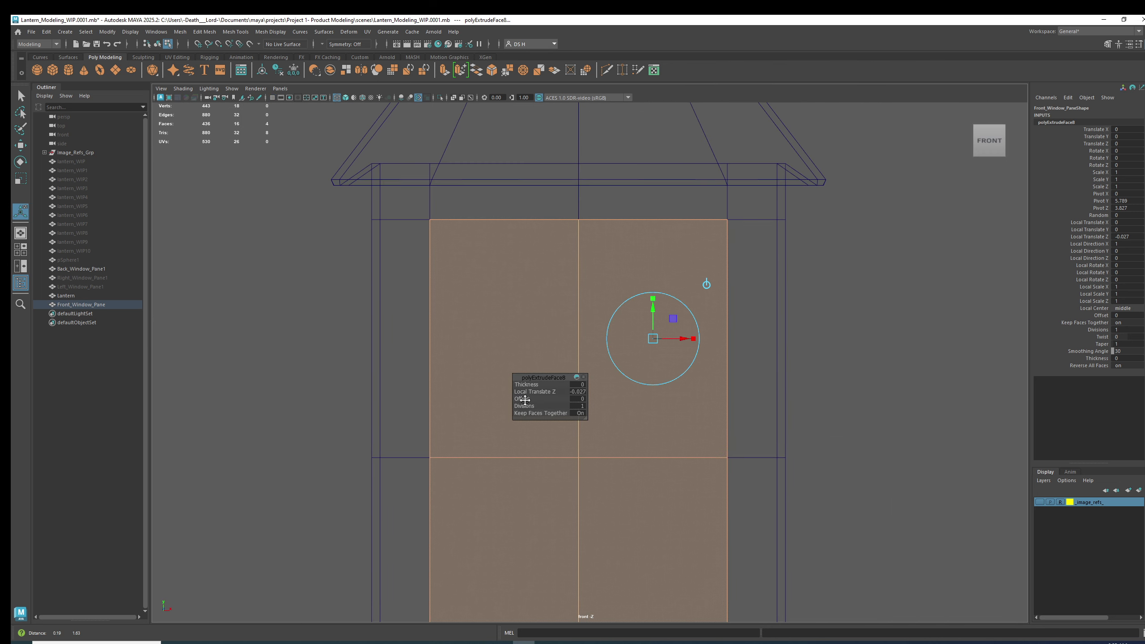
key("space")
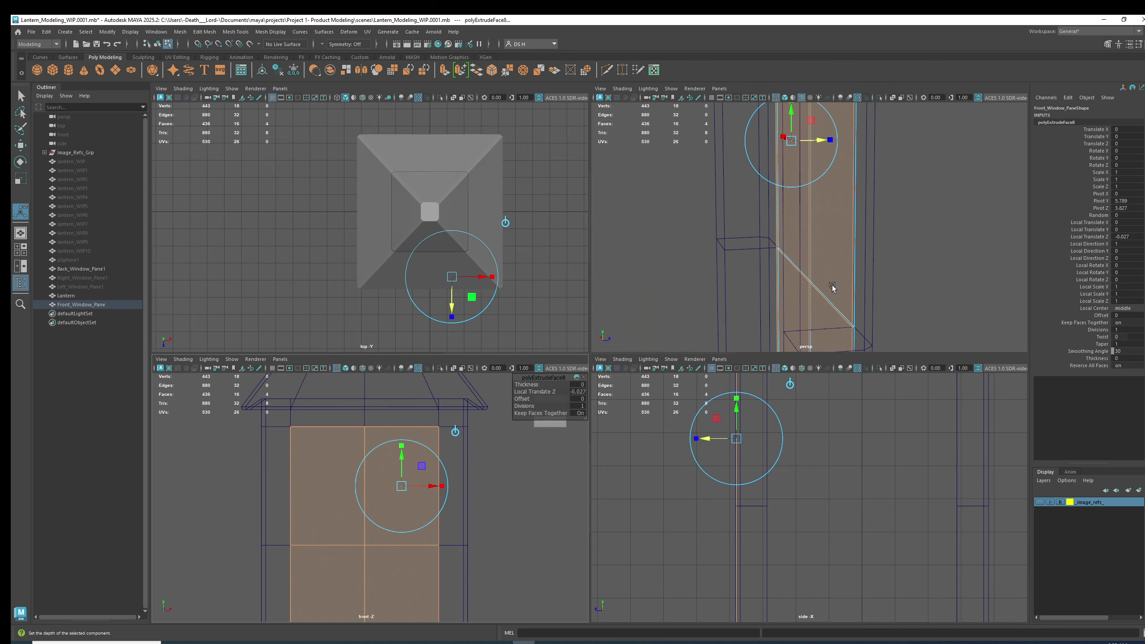
key("space")
key("5")
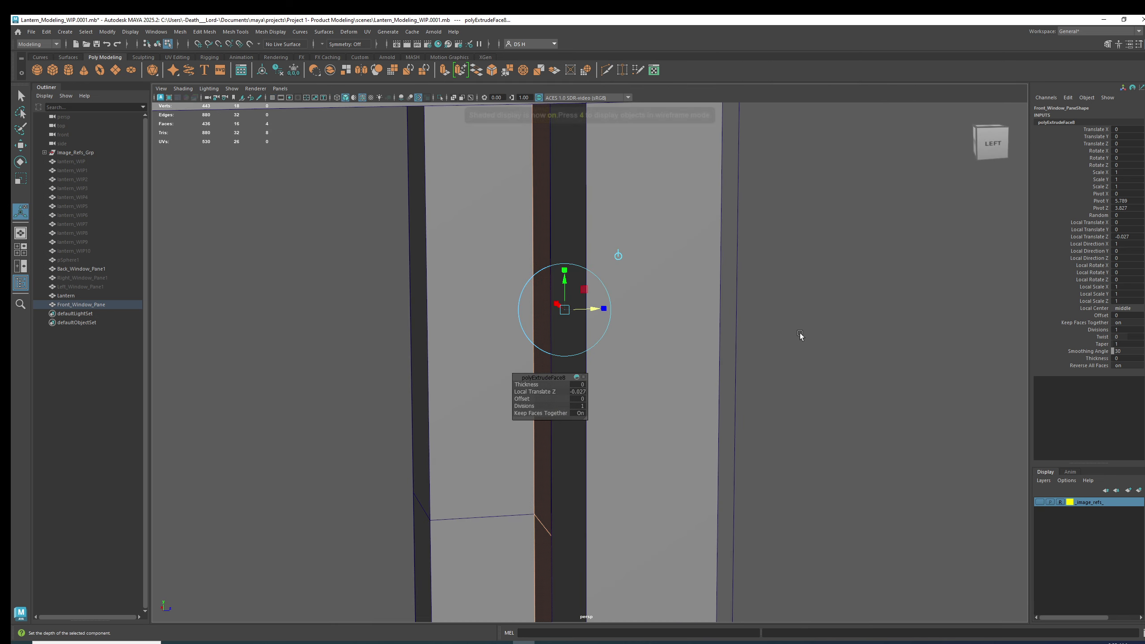
Step: Place the extrude settings overlay clear of the front pane and enlarge it
mouse_move(800, 335)
right_mouse_down("alt")
mouse_move(680, 317)
mouse_move(601, 281)
right_mouse_up("alt")
left_click_drag(557, 379, 710, 190)
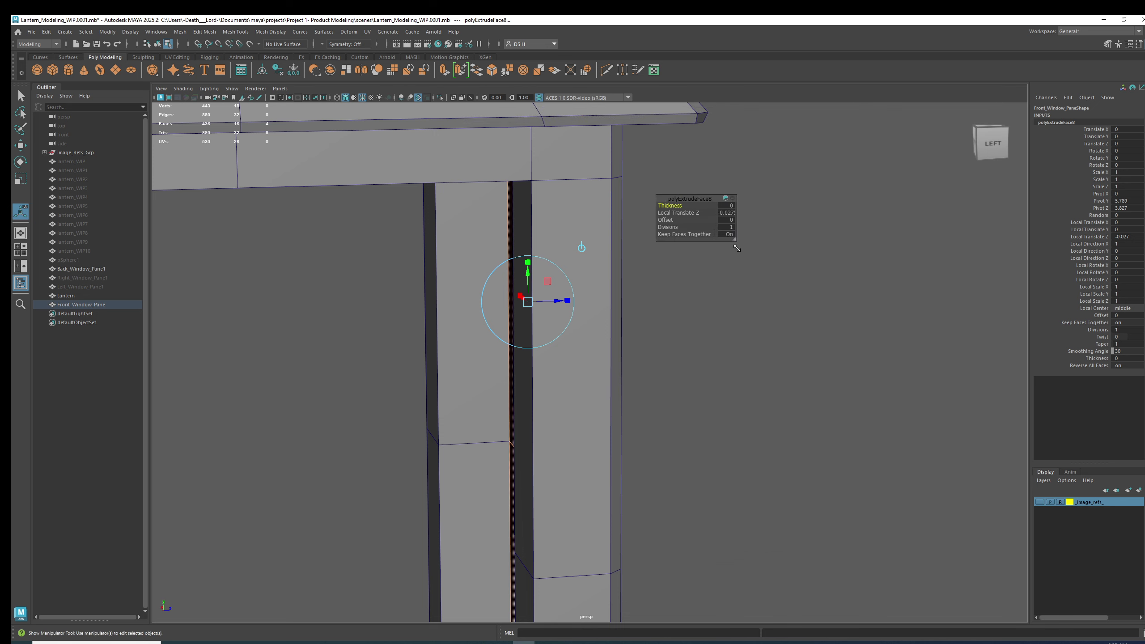
left_click_drag(734, 246, 745, 266)
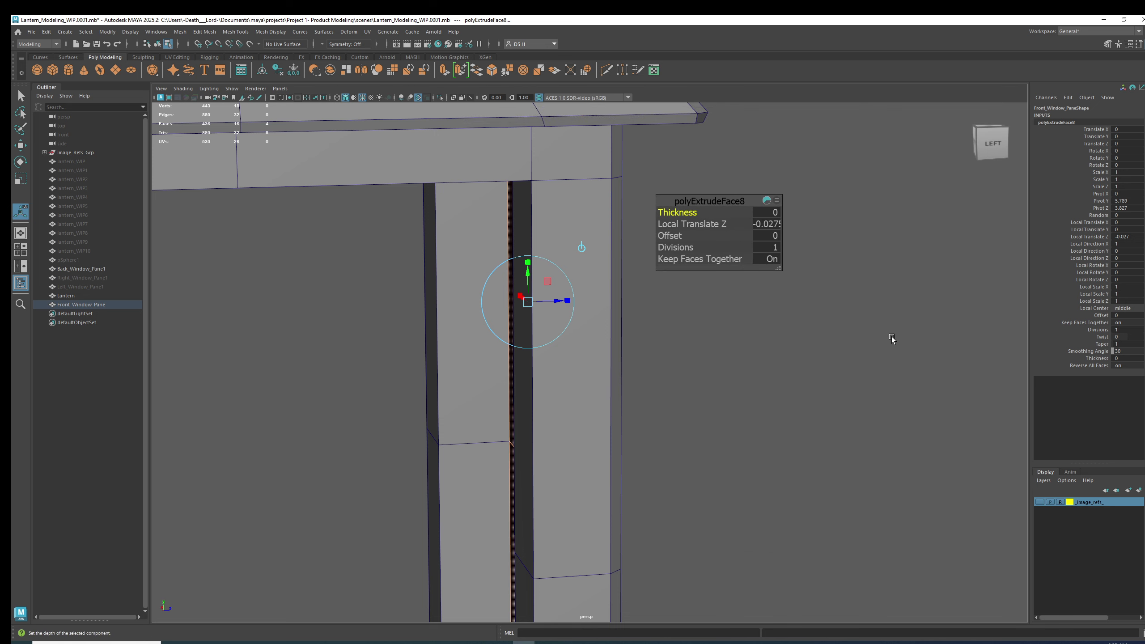
left_click_drag(426, 234, 474, 203, "alt")
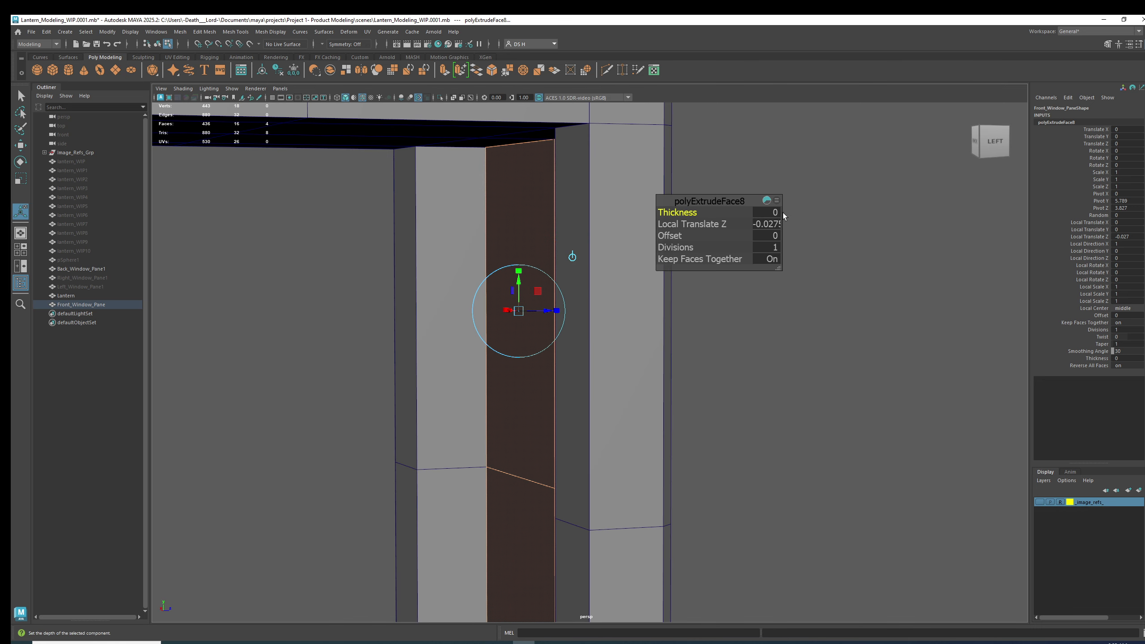
Step: Enlarge and reposition the extrude settings overlay, and set the front pane's Local Translate Z to 0
left_click_drag(780, 271, 795, 274)
left_click_drag(1049, 280, 853, 295)
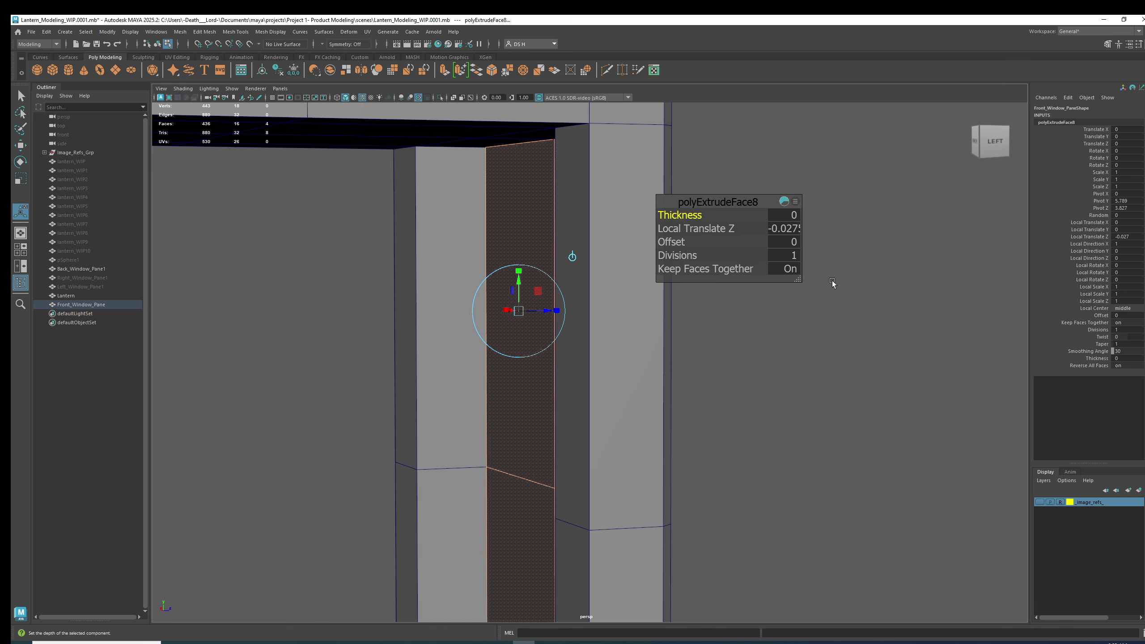
left_click_drag(713, 203, 710, 216)
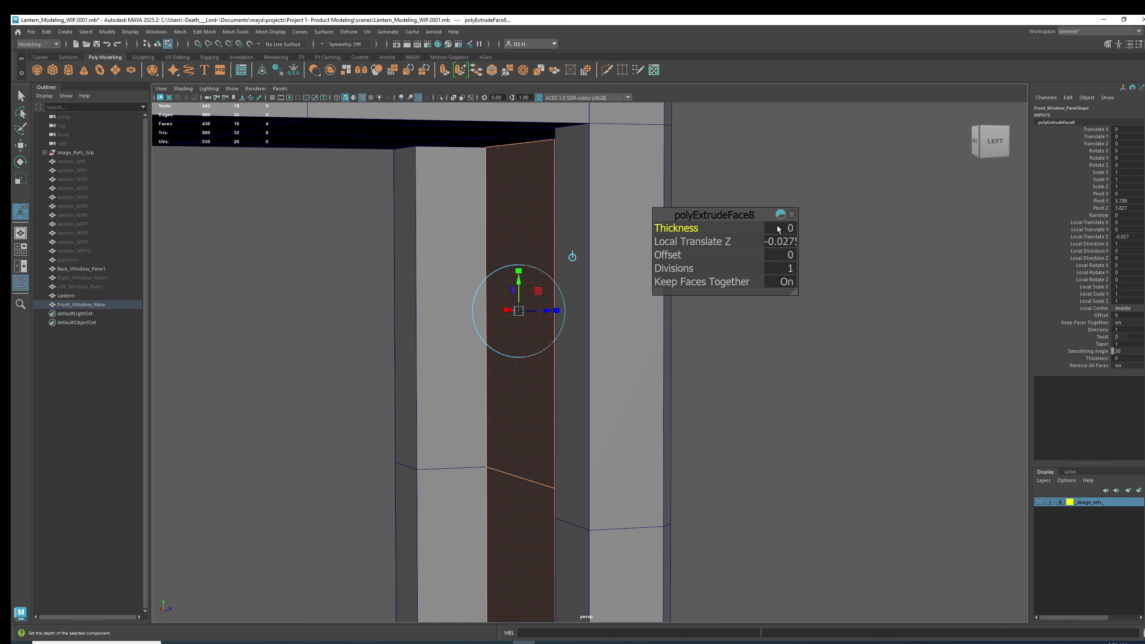
left_click(789, 245)
type("0")
key("Return")
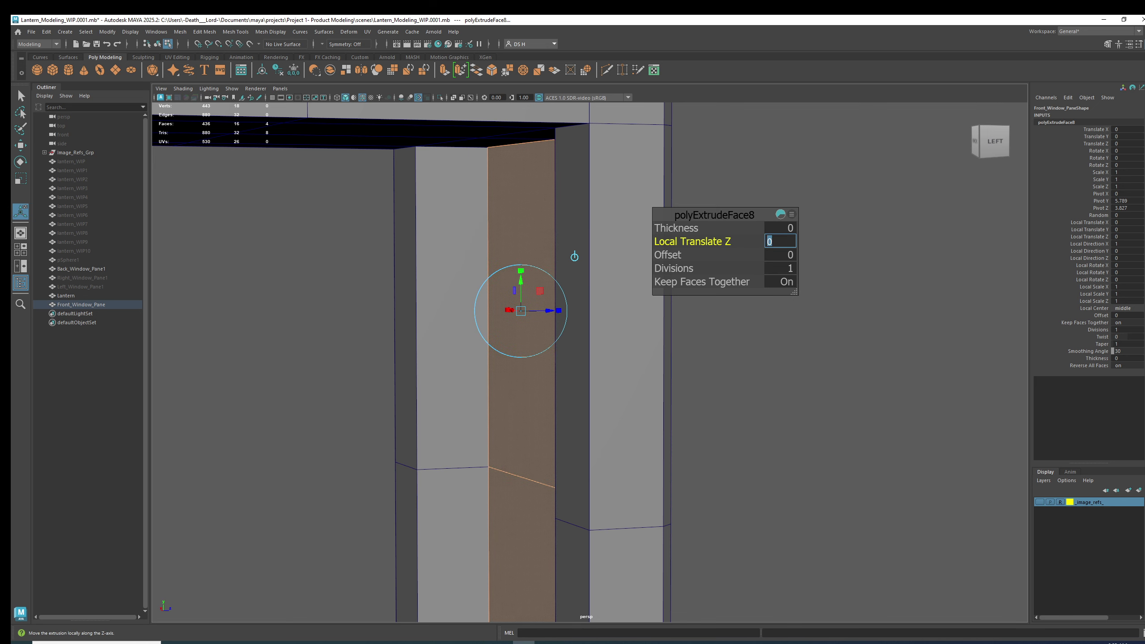
Step: Set the front pane's extrude Thickness to -0.13 and examine the extruded edge in wireframe
left_click(771, 228)
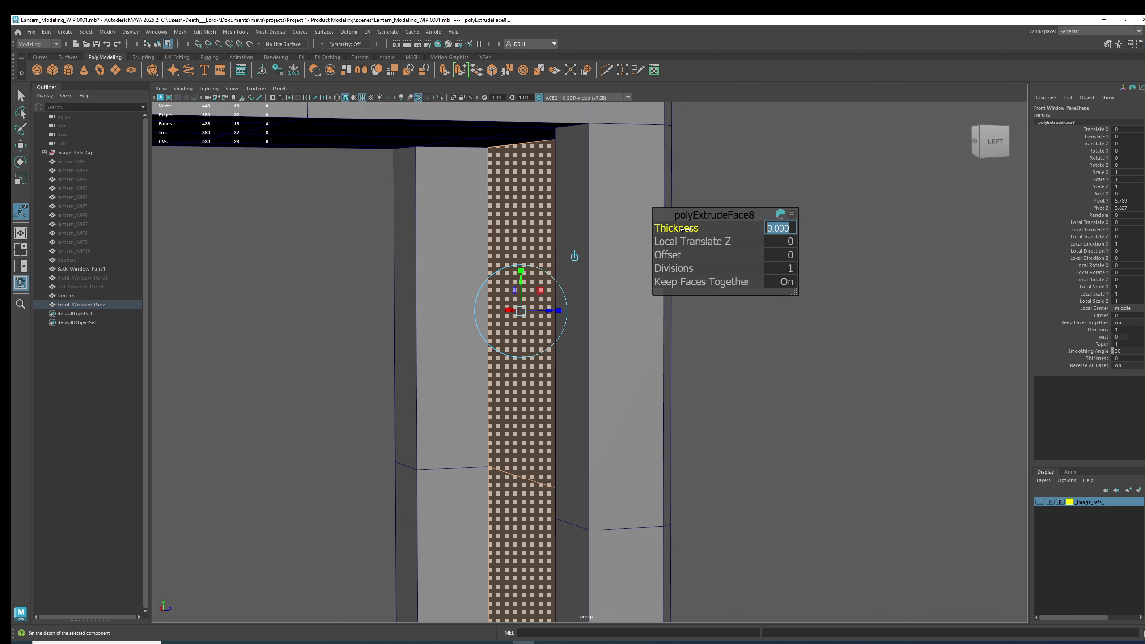
left_click_drag(681, 228, 680, 228)
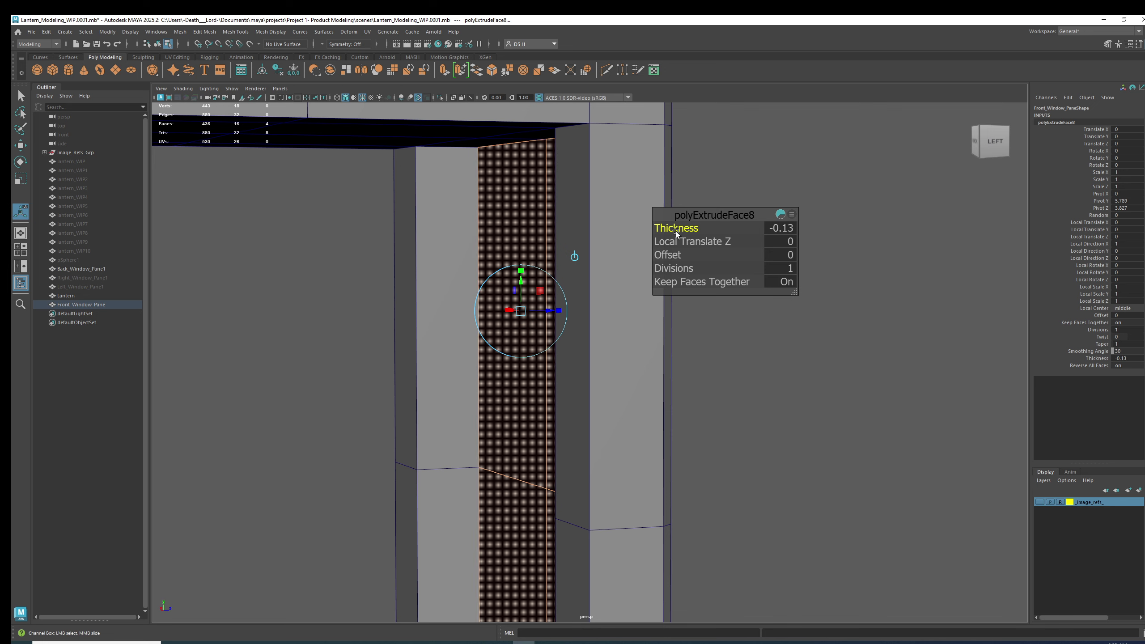
left_click_drag(637, 361, 594, 343, "alt")
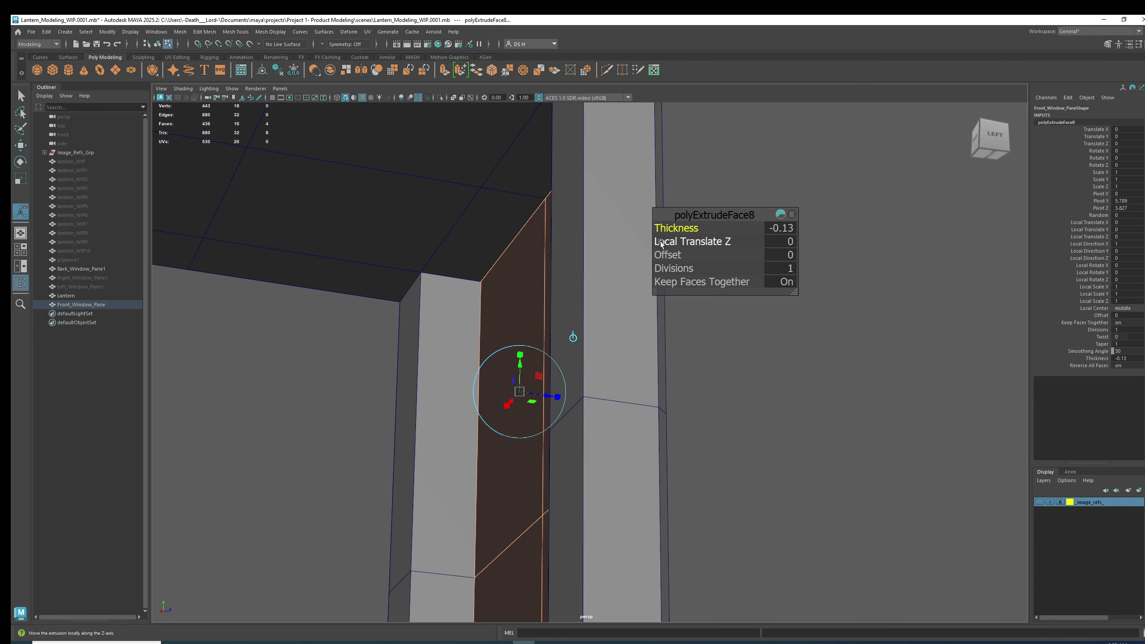
key("4")
left_click_drag(555, 288, 528, 250, "alt")
middle_click_drag(528, 250, 519, 280, "alt")
left_click_drag(521, 311, 590, 267, "alt")
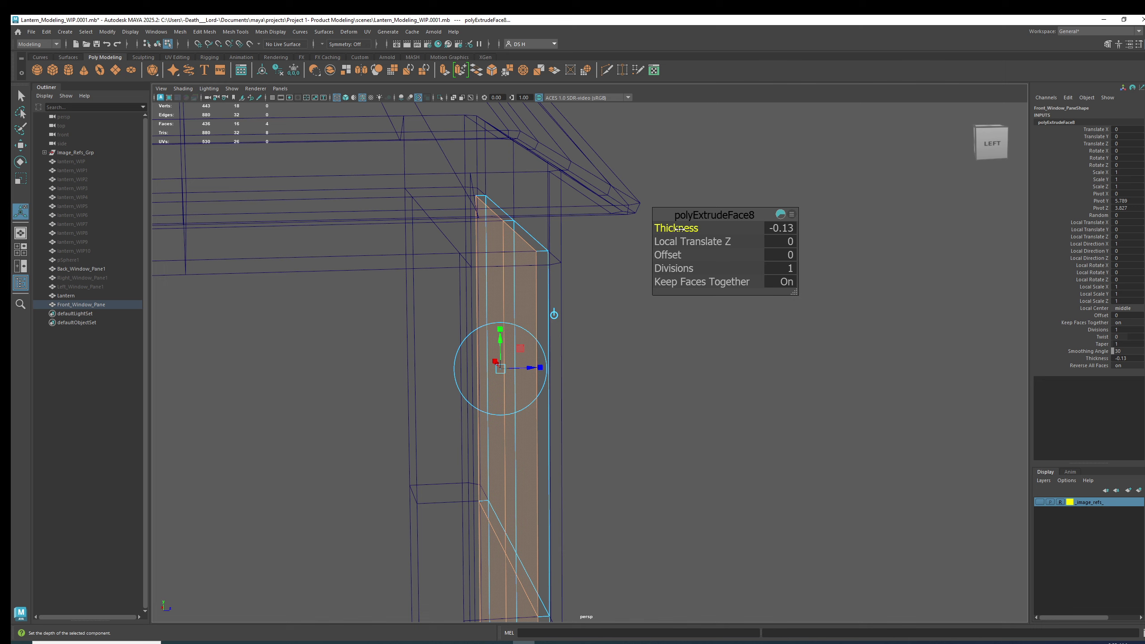
Step: Reduce the front pane's extrude Thickness to -0.09, examine it from several angles and return to shaded display
left_click_drag(679, 229, 681, 229)
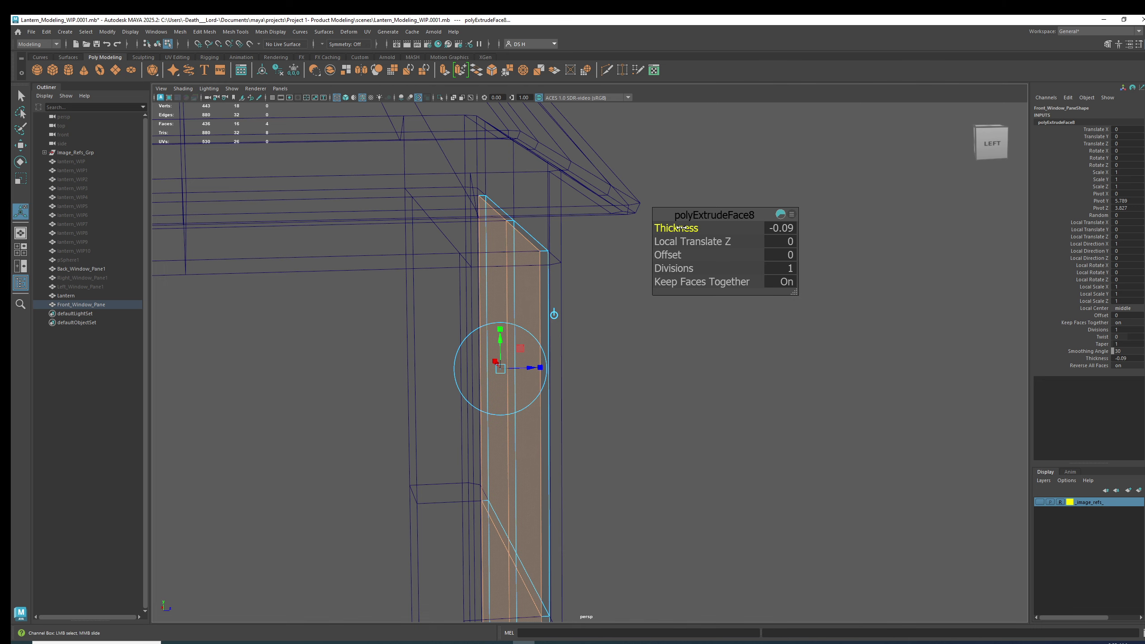
mouse_move(612, 233)
left_mouse_down("alt")
mouse_move(568, 248)
mouse_move(600, 246)
left_mouse_up("alt")
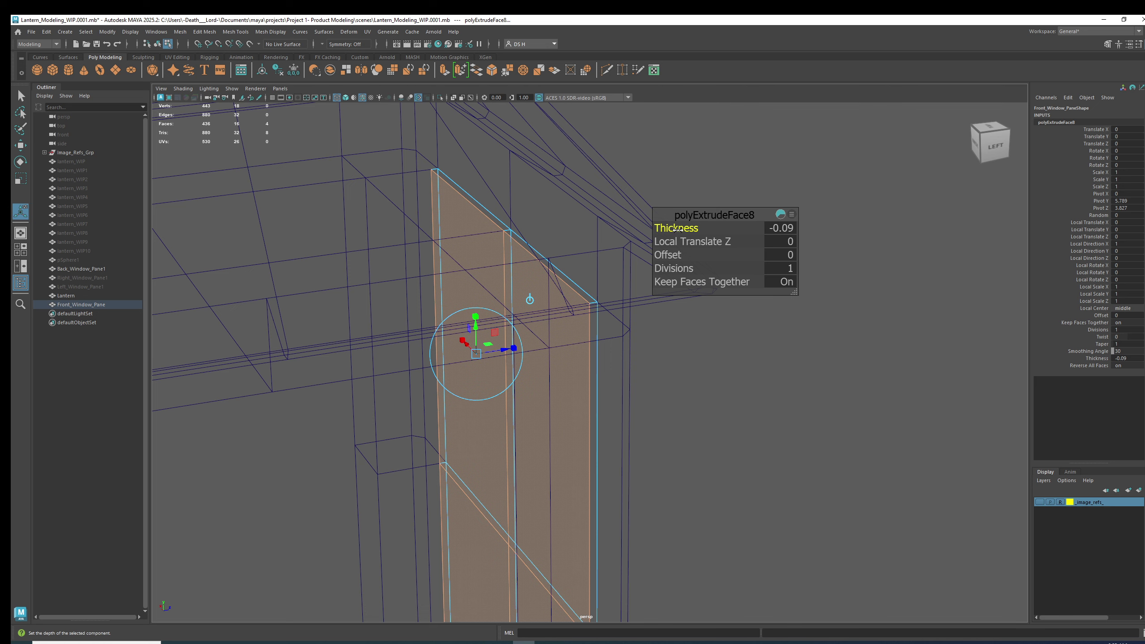
mouse_move(677, 229)
left_mouse_down("alt")
mouse_move(645, 257)
mouse_move(607, 326)
mouse_move(639, 270)
mouse_move(649, 275)
mouse_move(524, 276)
mouse_move(540, 249)
left_mouse_up("alt")
key("5")
left_click_drag(537, 387, 541, 347, "alt")
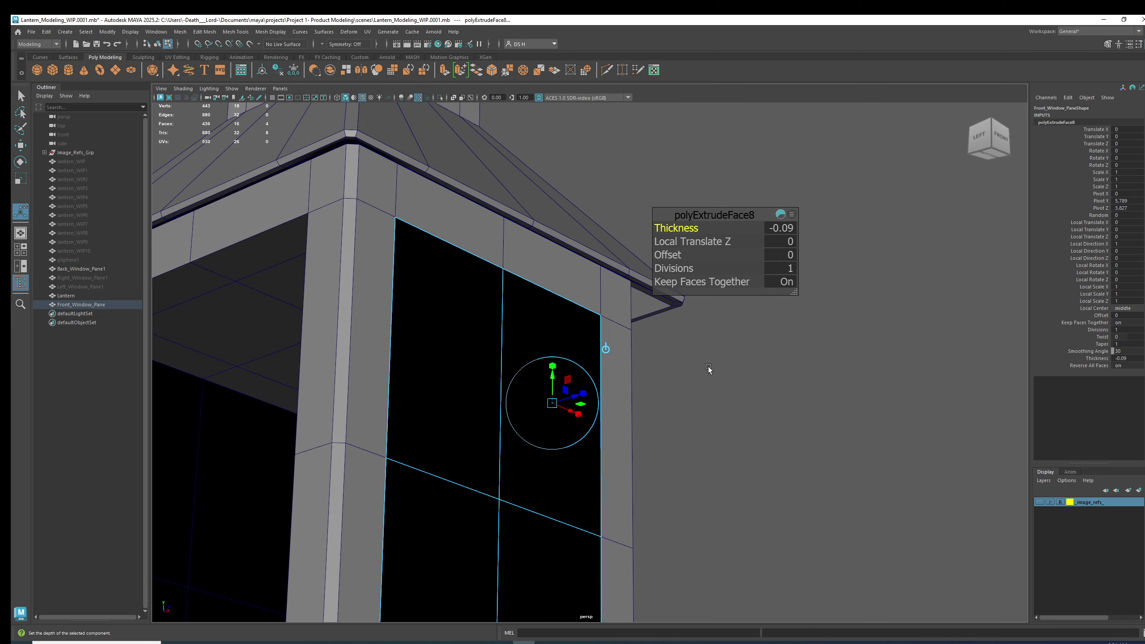
Step: Try Thickness 0 with a Local Translate Z of -0.05 on the front pane's extrusion, and undo the Local Translate Z change
left_click(783, 229)
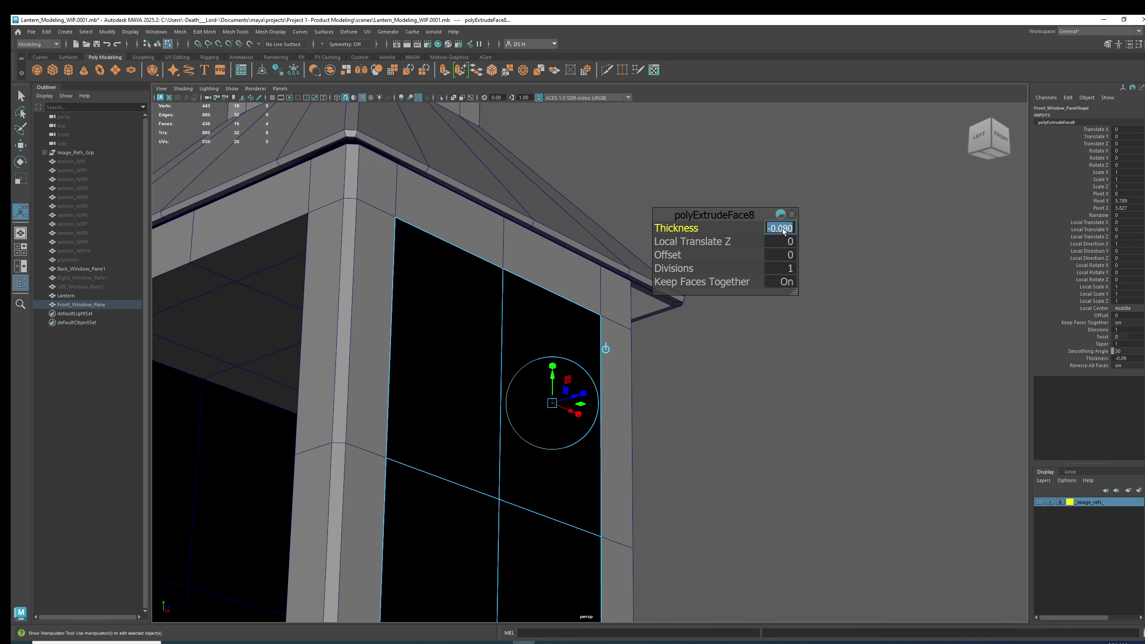
type("0")
key("Return")
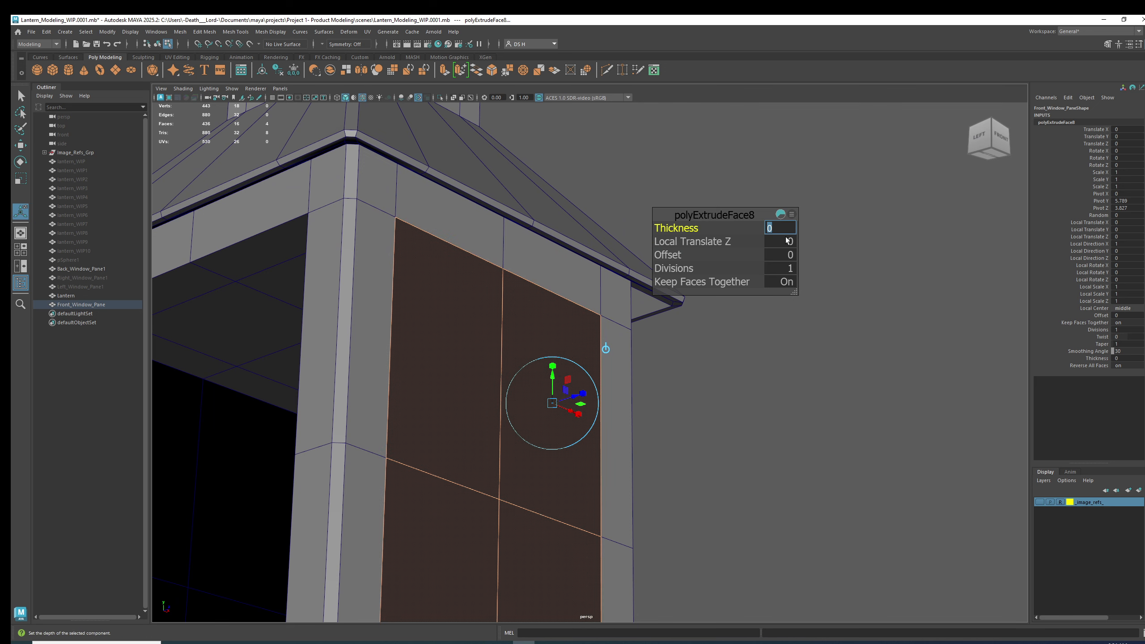
left_click_drag(694, 243, 693, 243)
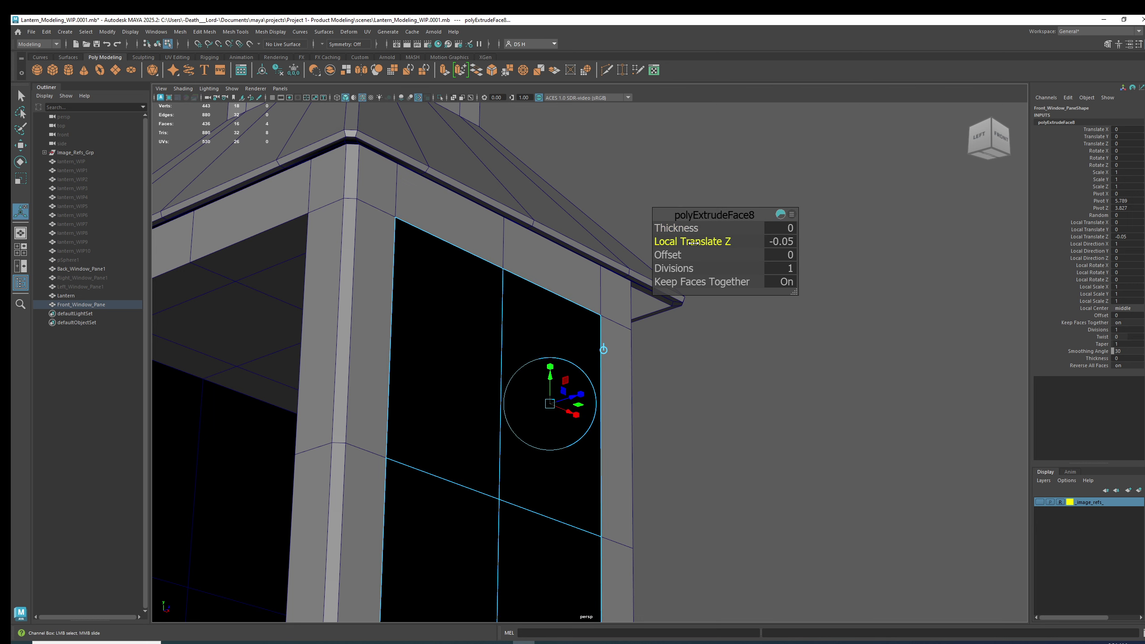
key("ctrl+z")
key("ctrl+z")
key("ctrl+z")
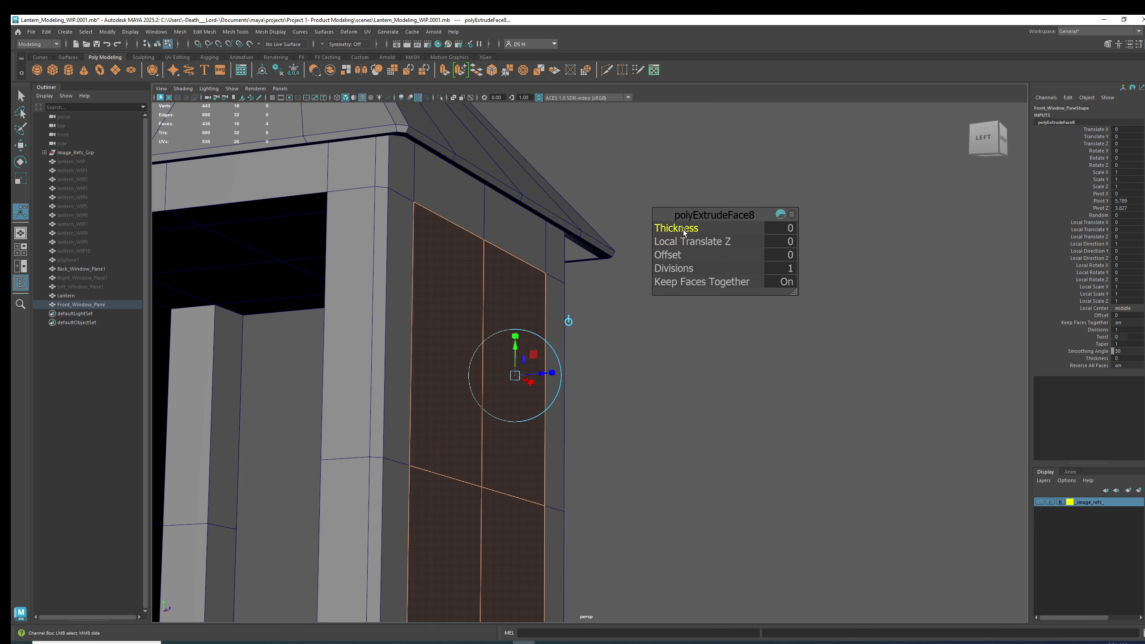
Step: Set the front pane's extrude Thickness to -0.09, check it from below and clear the selection
left_click(776, 230)
key("Return")
left_click_drag(649, 361, 622, 377, "alt")
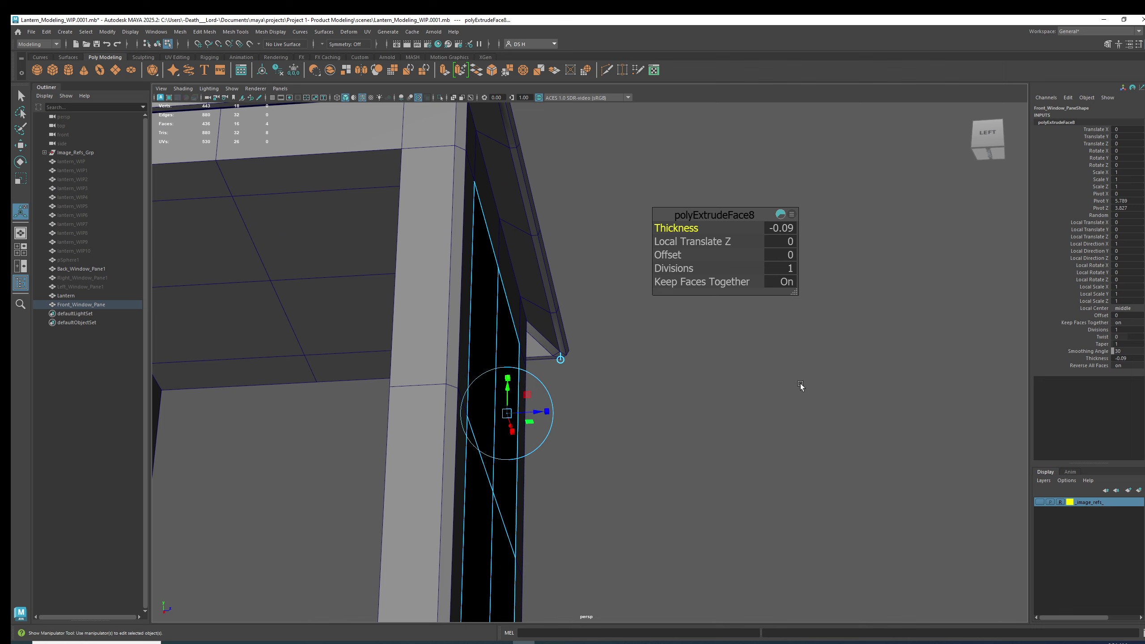
mouse_move(720, 209)
left_mouse_down()
mouse_move(699, 211)
mouse_move(733, 200)
mouse_move(706, 207)
left_mouse_up()
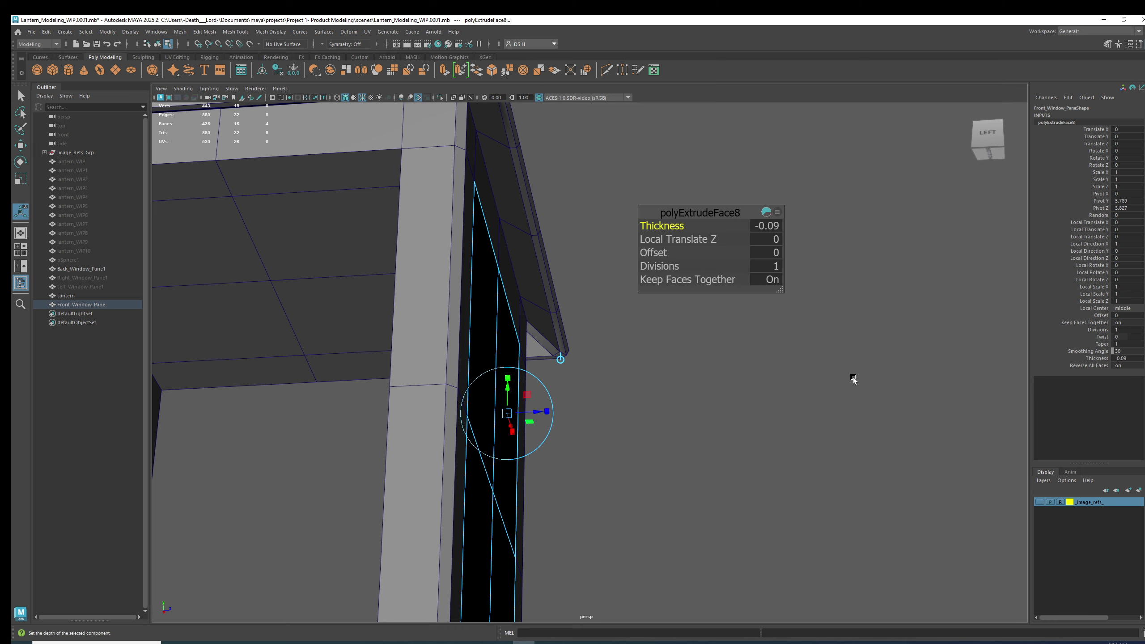
left_click(878, 375)
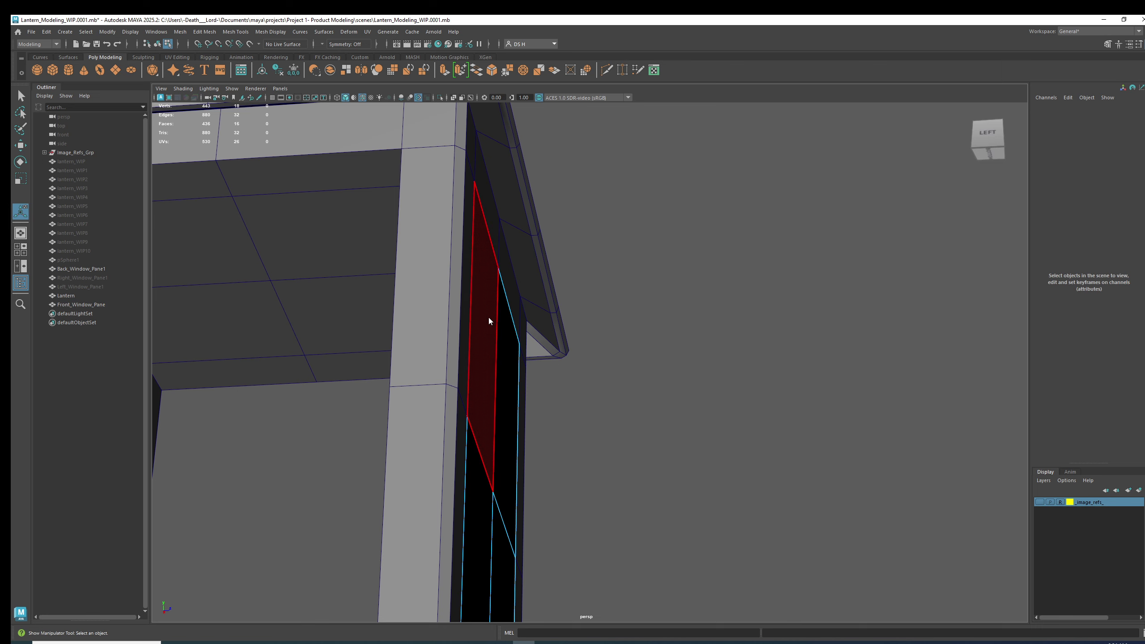
Step: Select the front window pane in object mode, reopen its polyExtrudeFace8 settings from the construction history, and close them by deselecting
right_click_drag(491, 320, 700, 182)
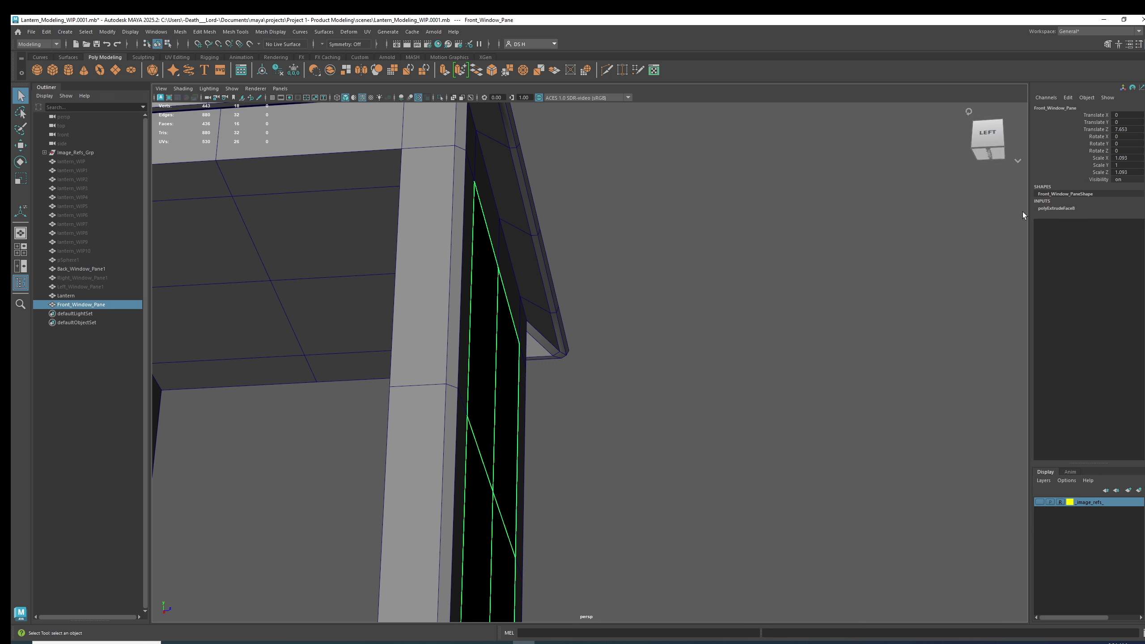
left_click(1055, 208)
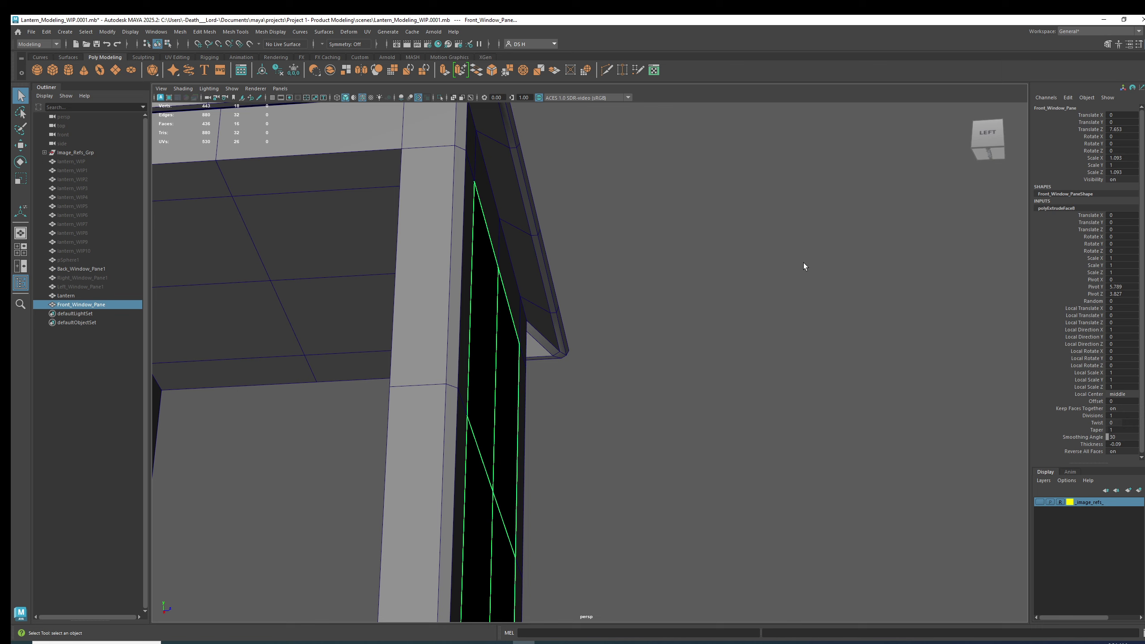
key("t")
left_click_drag(706, 217, 731, 225)
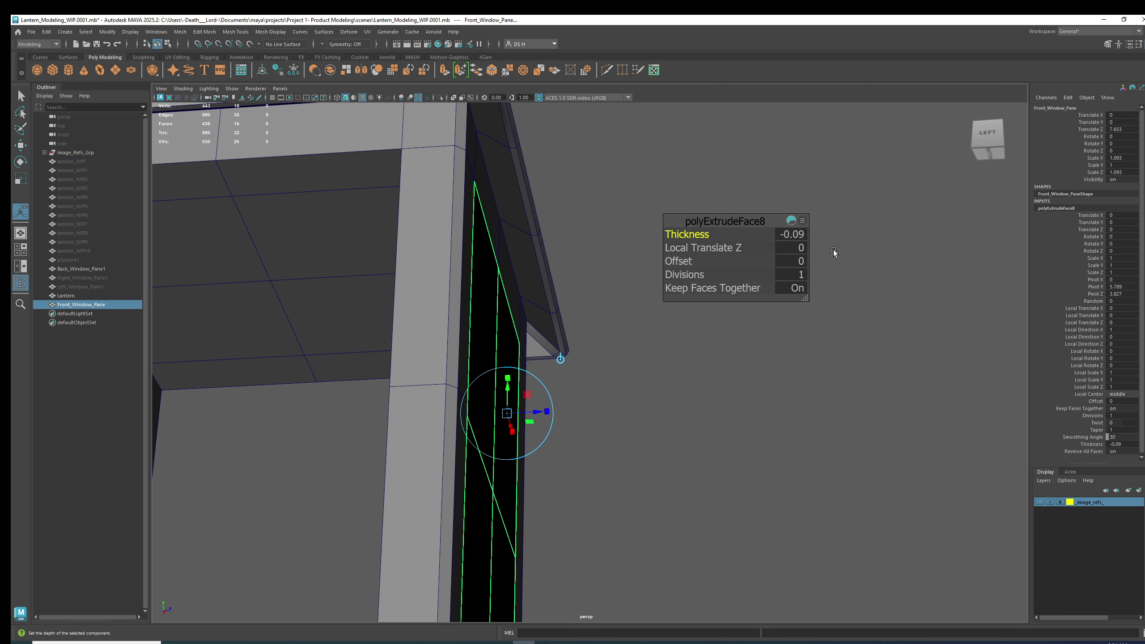
left_click(780, 351)
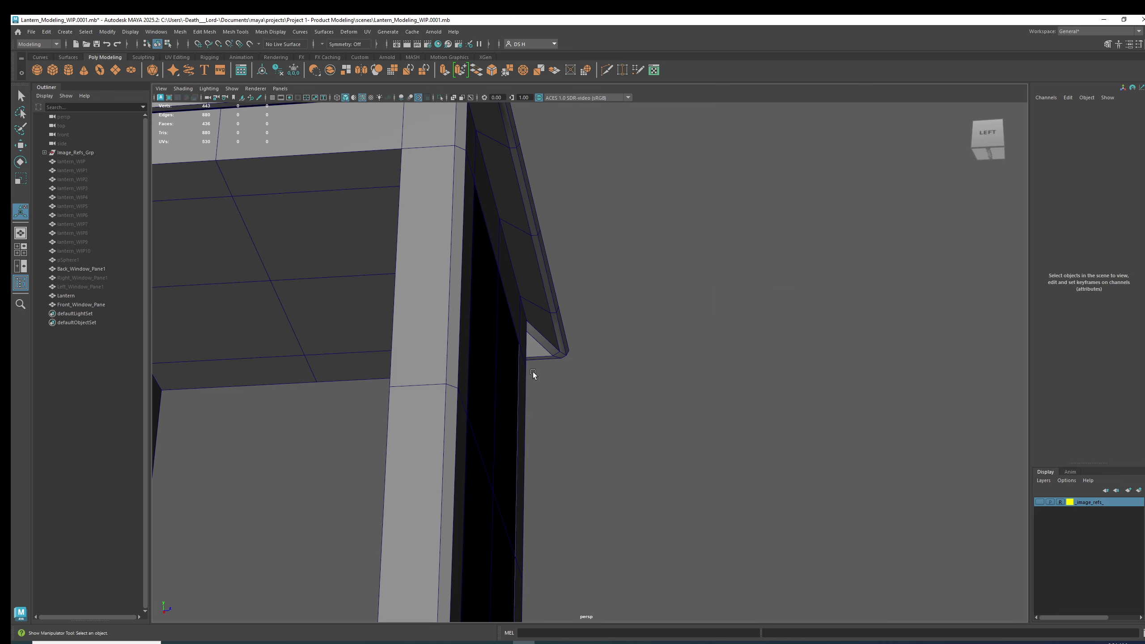
Step: Undo the last deselection of the front window pane and switch to the Move tool
right_click_drag(685, 374, 572, 297, "alt")
key("ctrl+z")
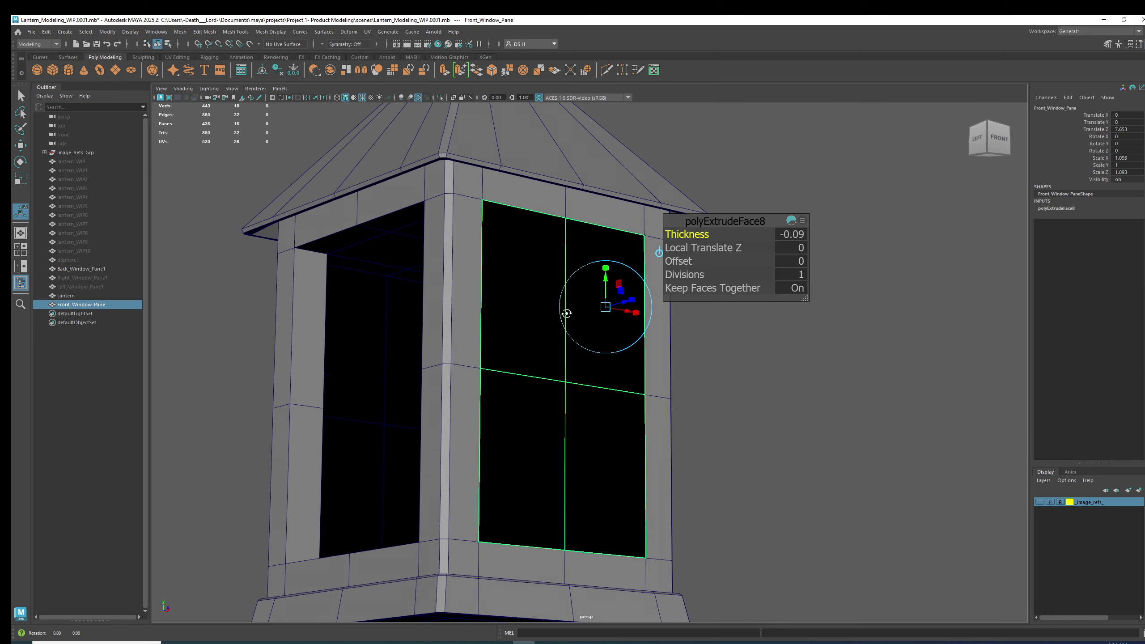
middle_click_drag(721, 366, 555, 334, "alt")
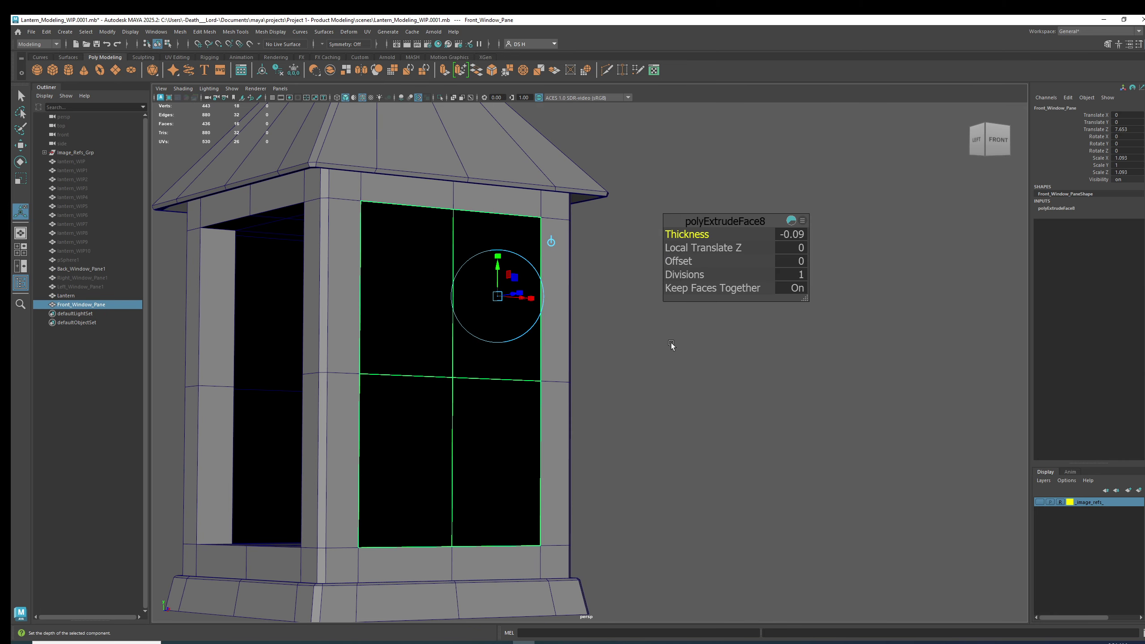
key("w")
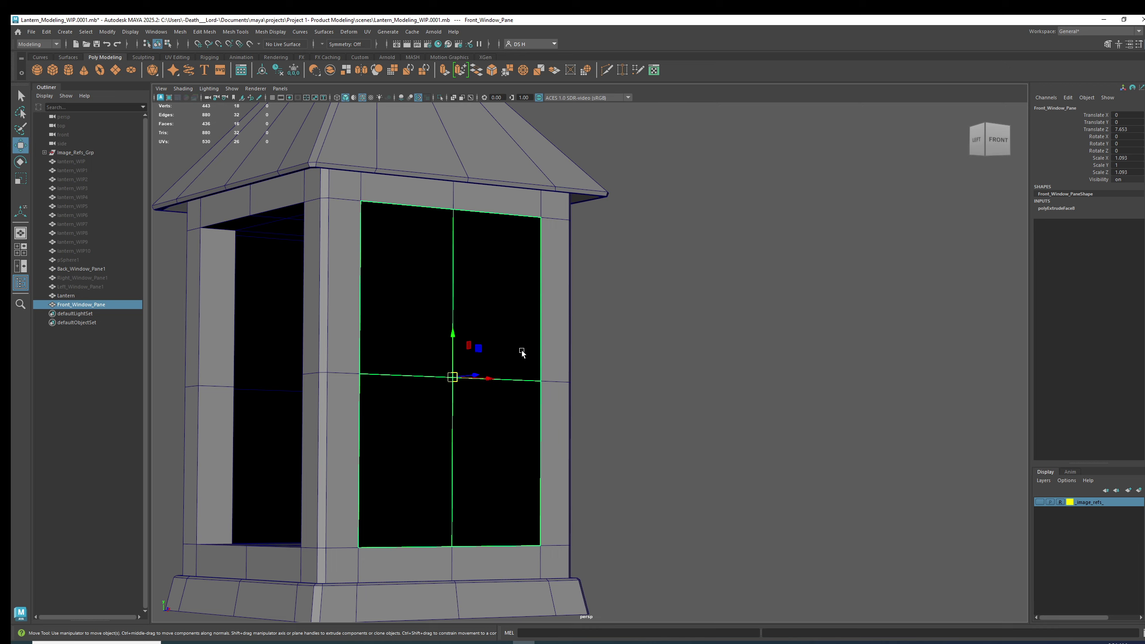
Step: Reverse the front window pane's normals and deselect the pane
left_click_drag(522, 351, 605, 294, "alt")
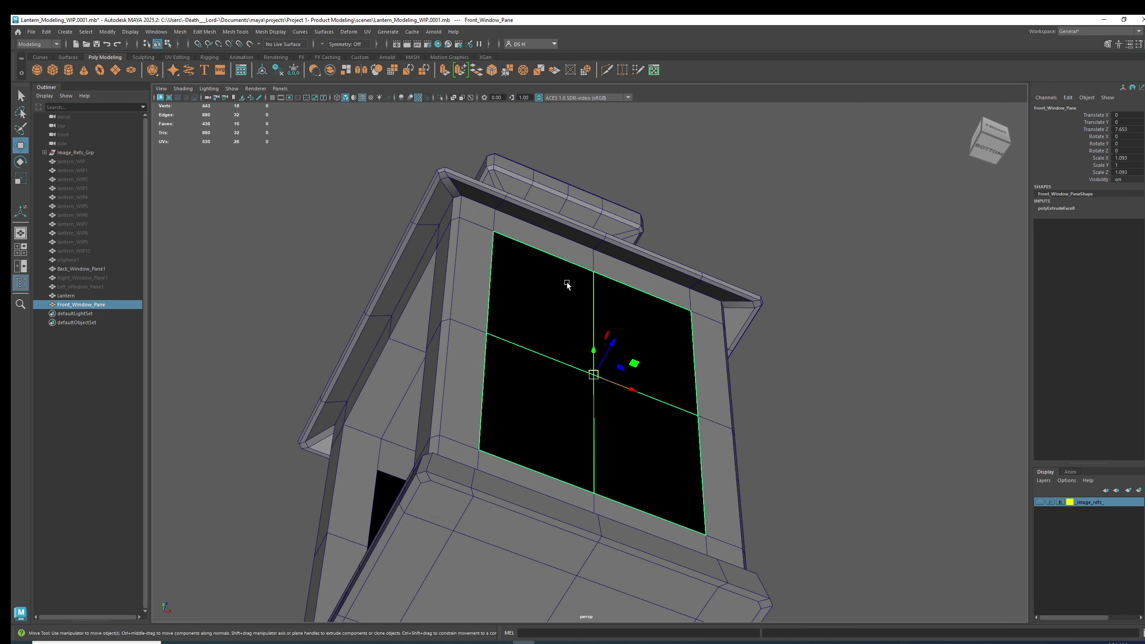
left_click(765, 275)
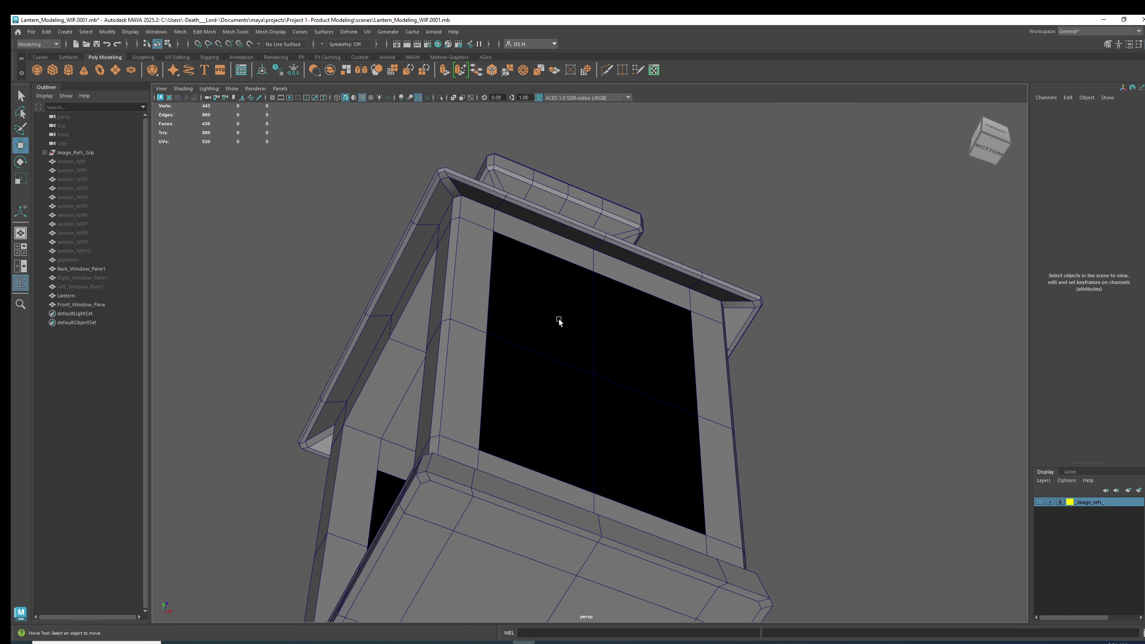
left_click(563, 316)
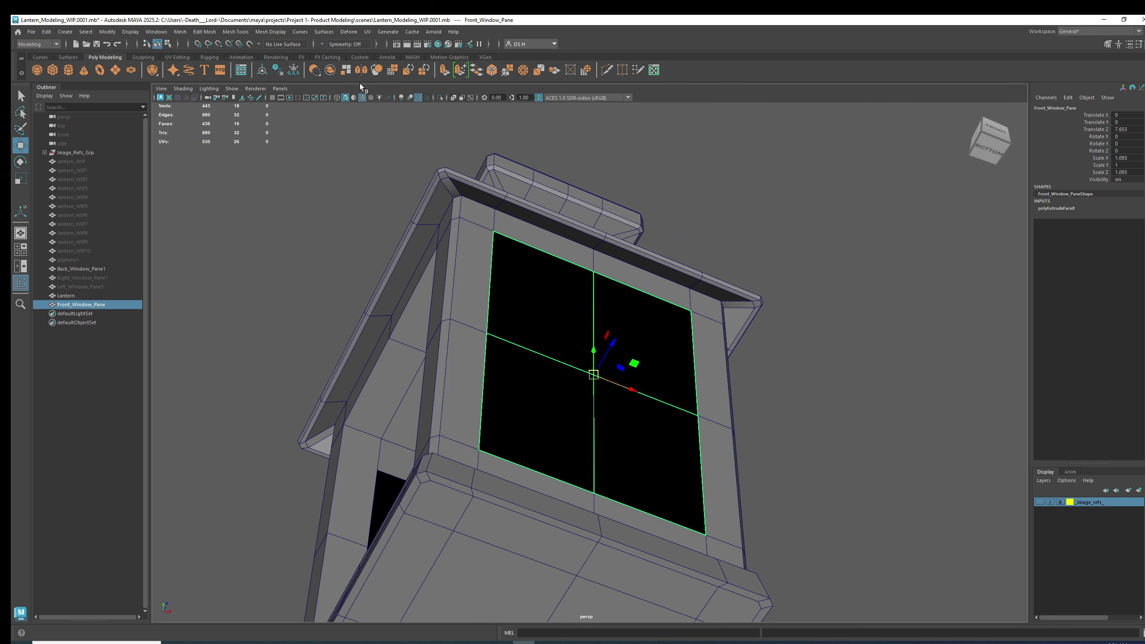
left_click(271, 32)
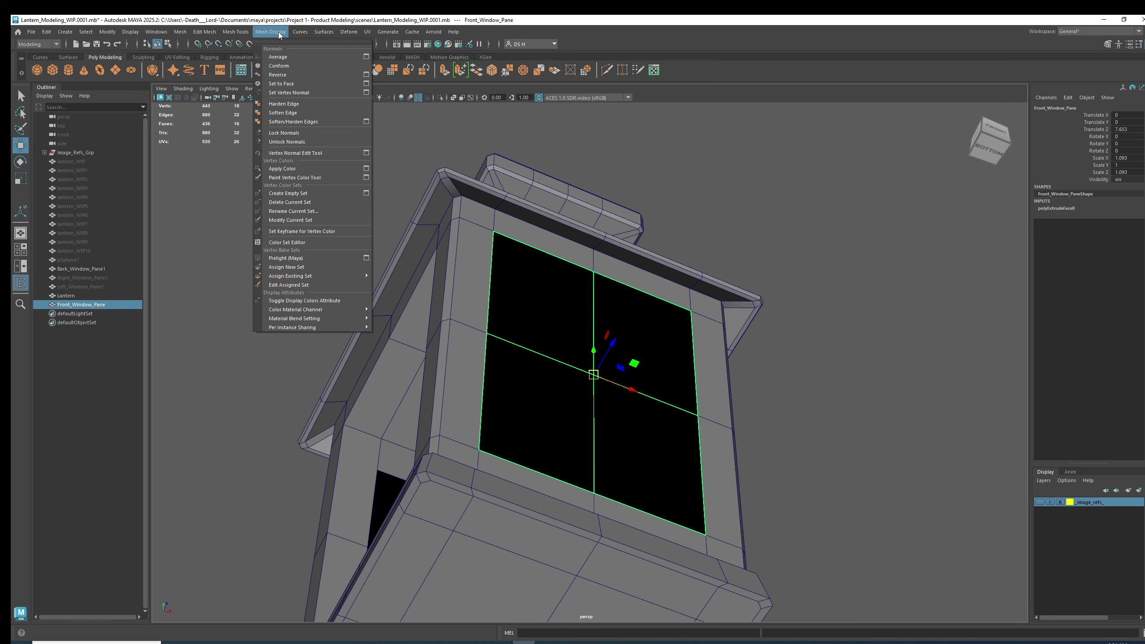
left_click(283, 75)
left_click(768, 280)
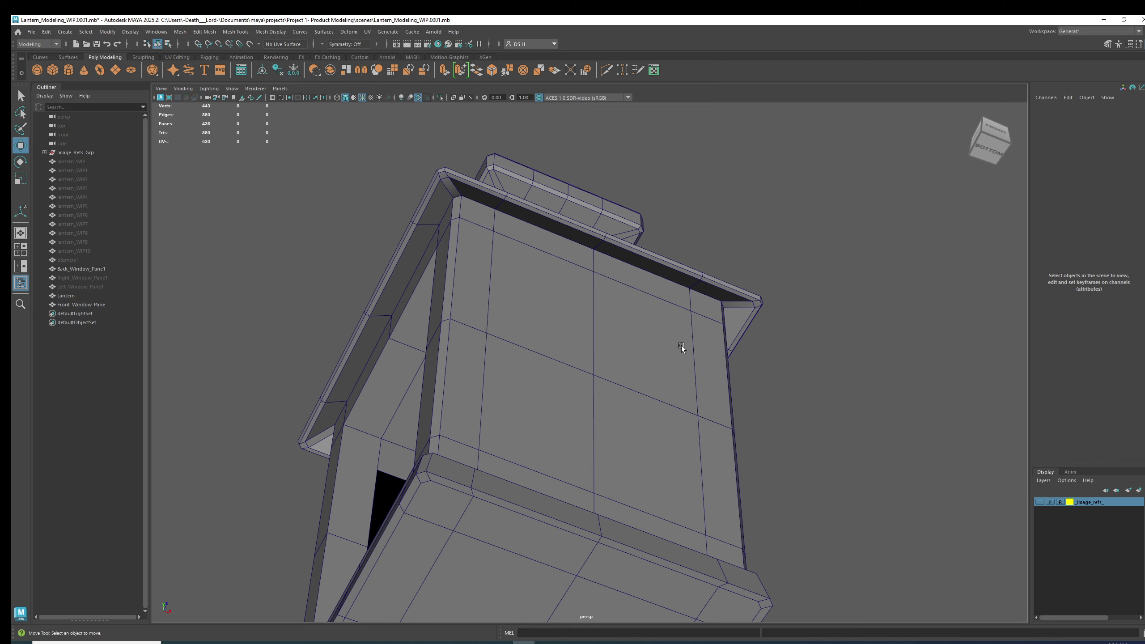
Step: Reselect the front window pane and save the scene as a new incremental version
left_click_drag(682, 345, 611, 371, "alt")
left_click(653, 383)
left_click_drag(690, 396, 669, 353, "alt")
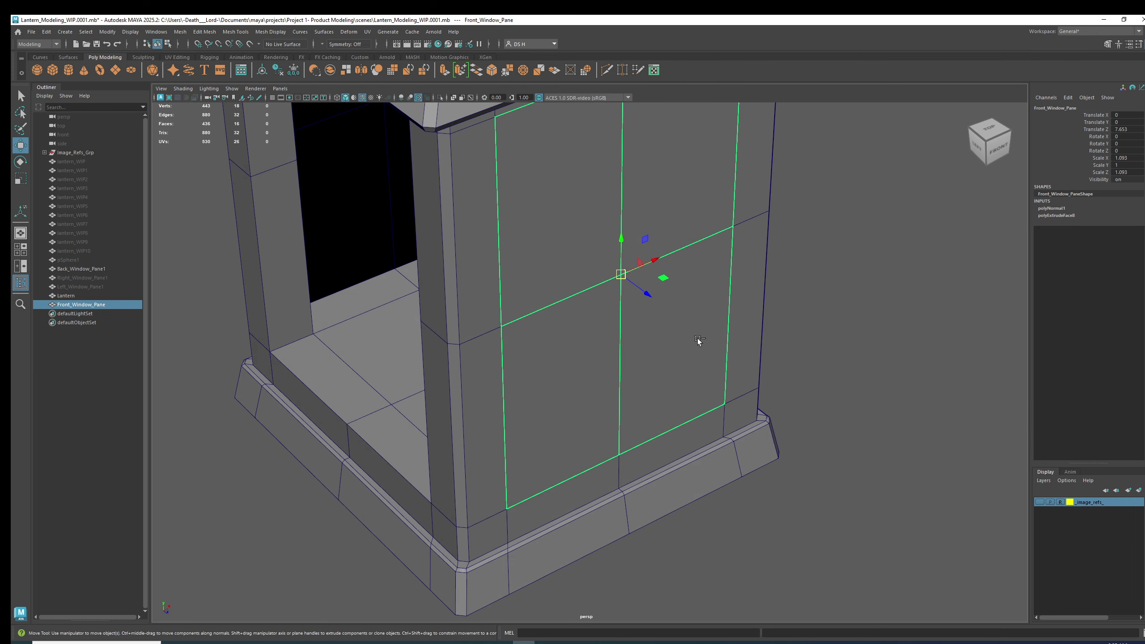
key("ctrl+alt+s")
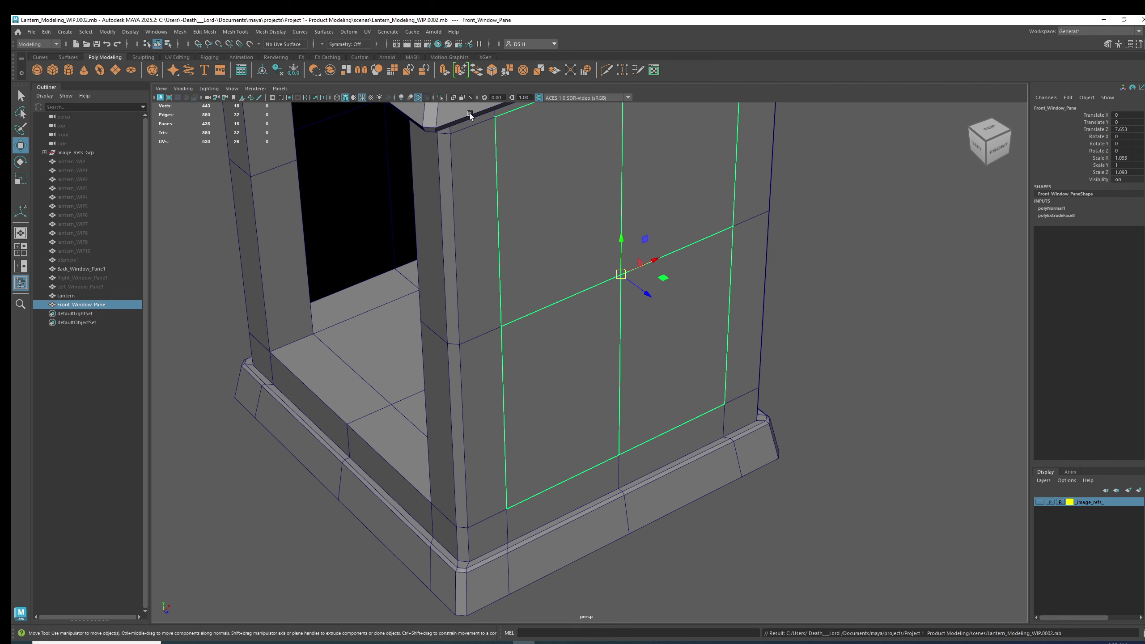
Step: Freeze the front window pane's transformations and delete its construction history
left_click_drag(603, 231, 929, 236, "alt")
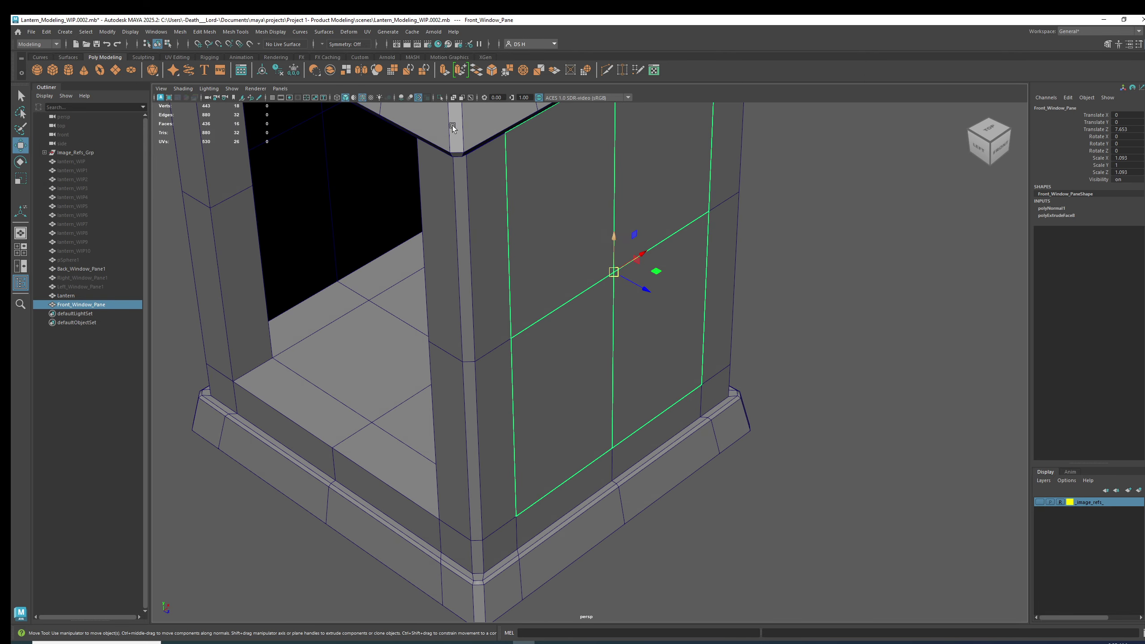
left_click(293, 69)
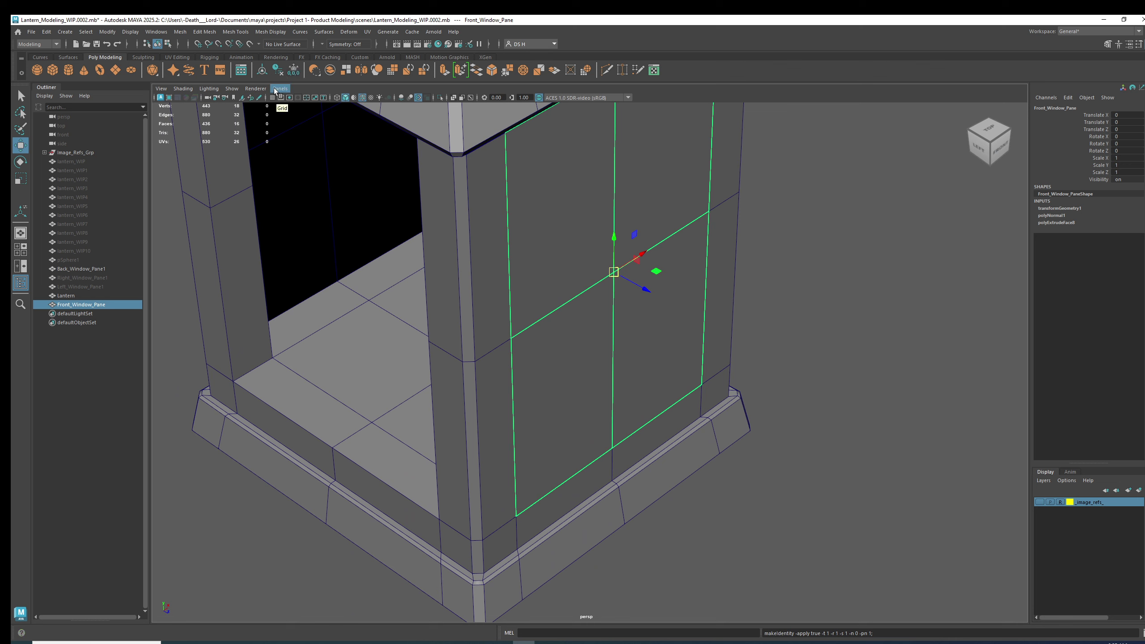
left_click(279, 71)
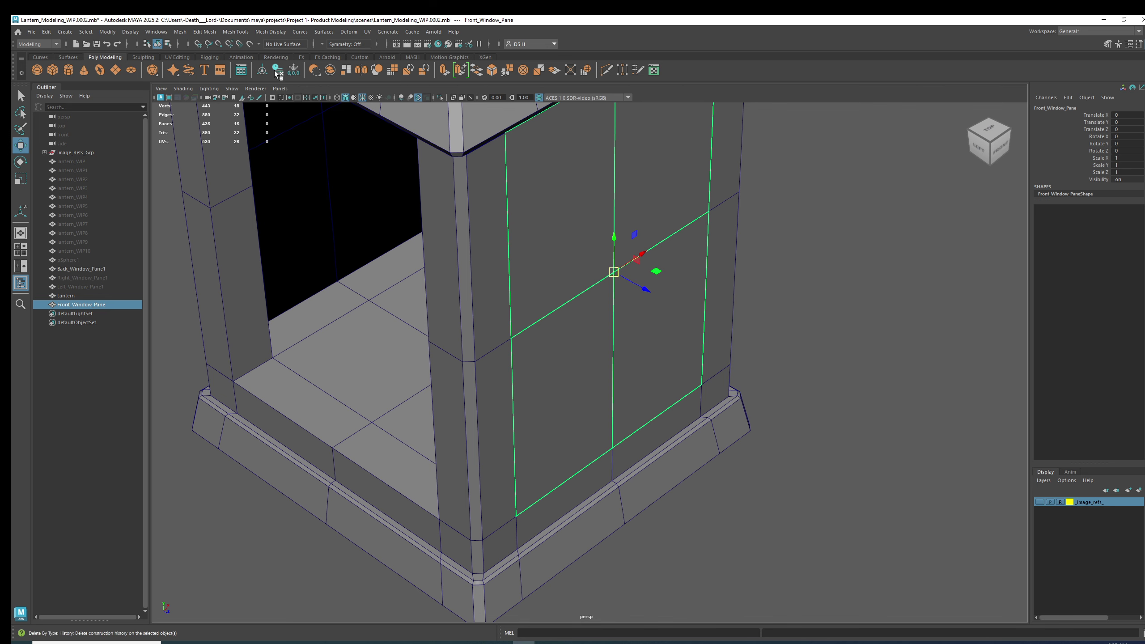
left_click_drag(694, 293, 719, 298, "alt")
scroll(670, 256, "up", 2)
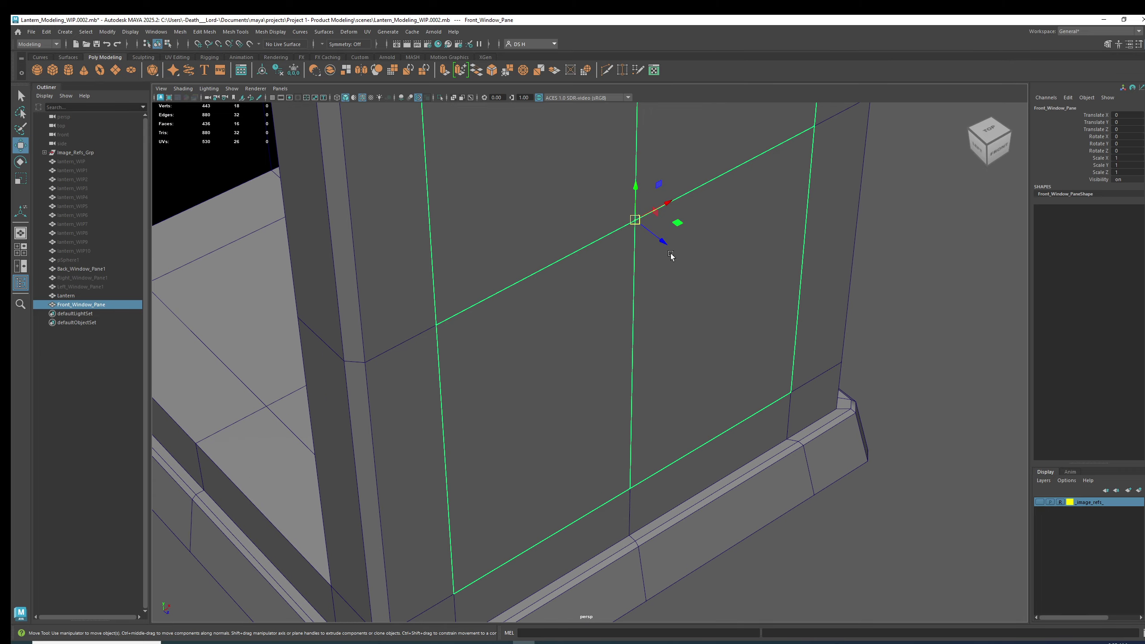
Step: Recess the front window pane into the lantern's frame with a Translate Z of -0.175 and deselect it
left_click_drag(662, 242, 653, 237)
left_click_drag(864, 393, 649, 265, "alt")
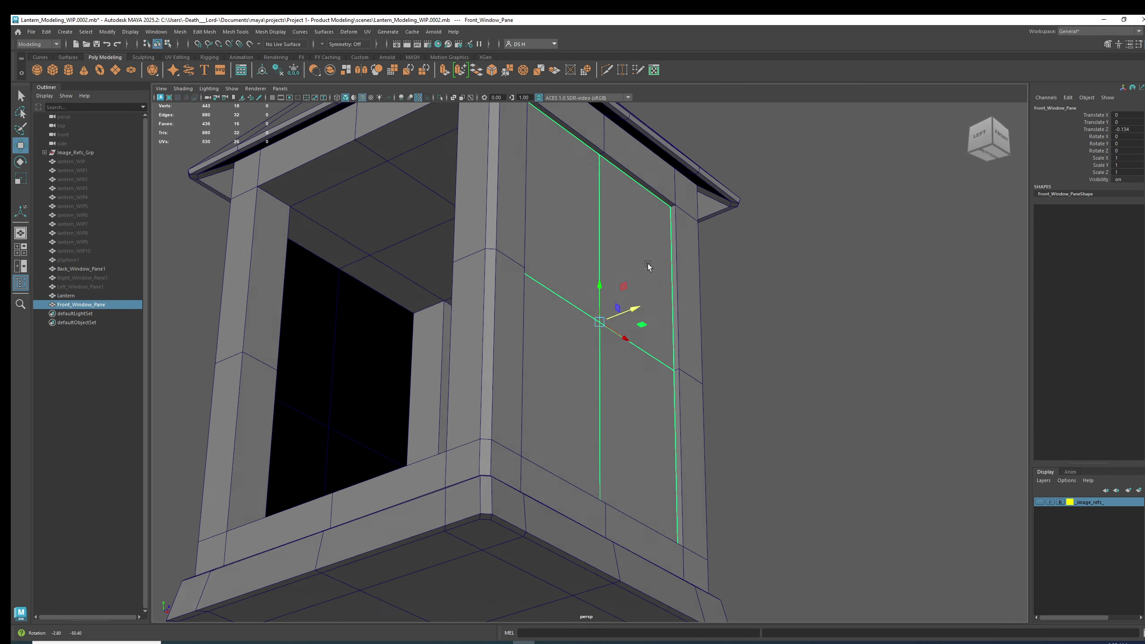
left_click_drag(638, 308, 627, 331)
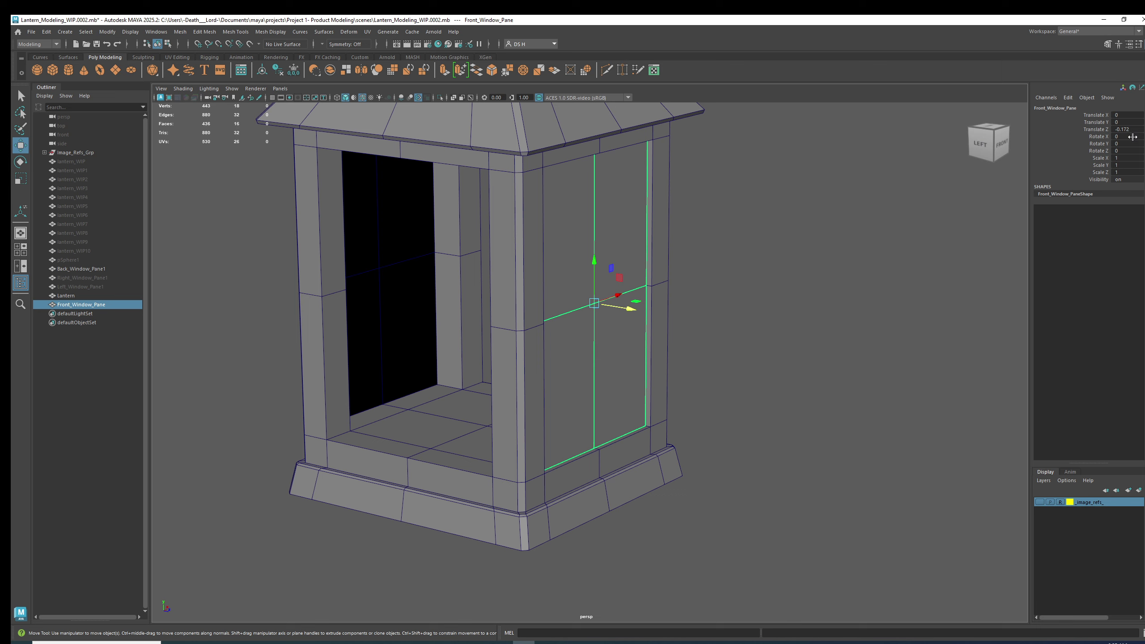
double_click(1131, 129)
key("Return")
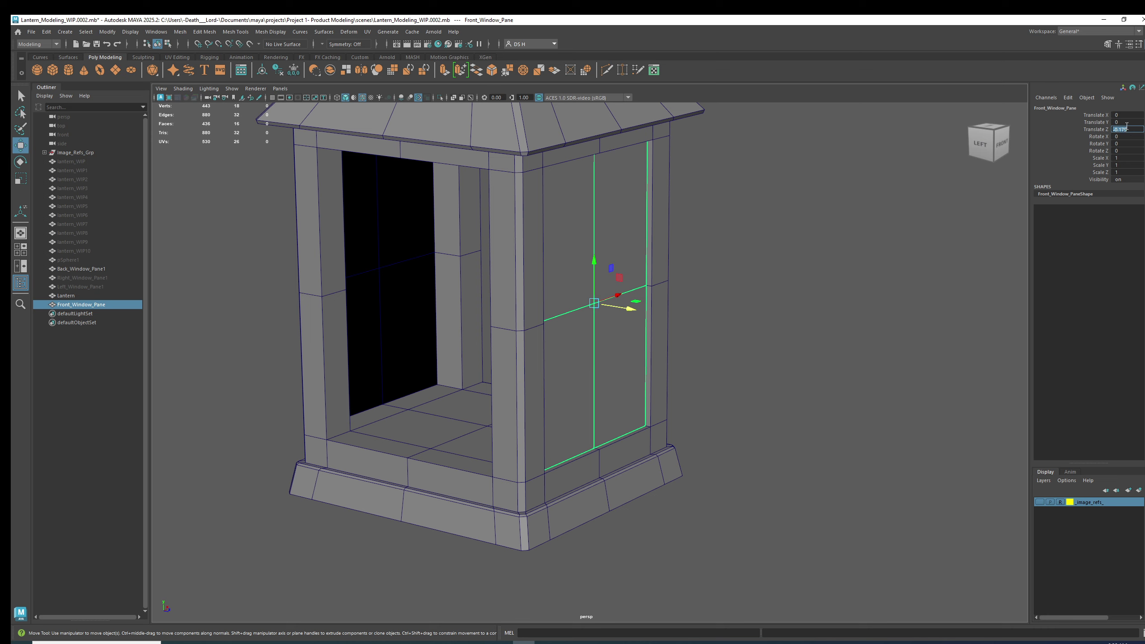
left_click(777, 401)
middle_click_drag(675, 330, 829, 254, "alt")
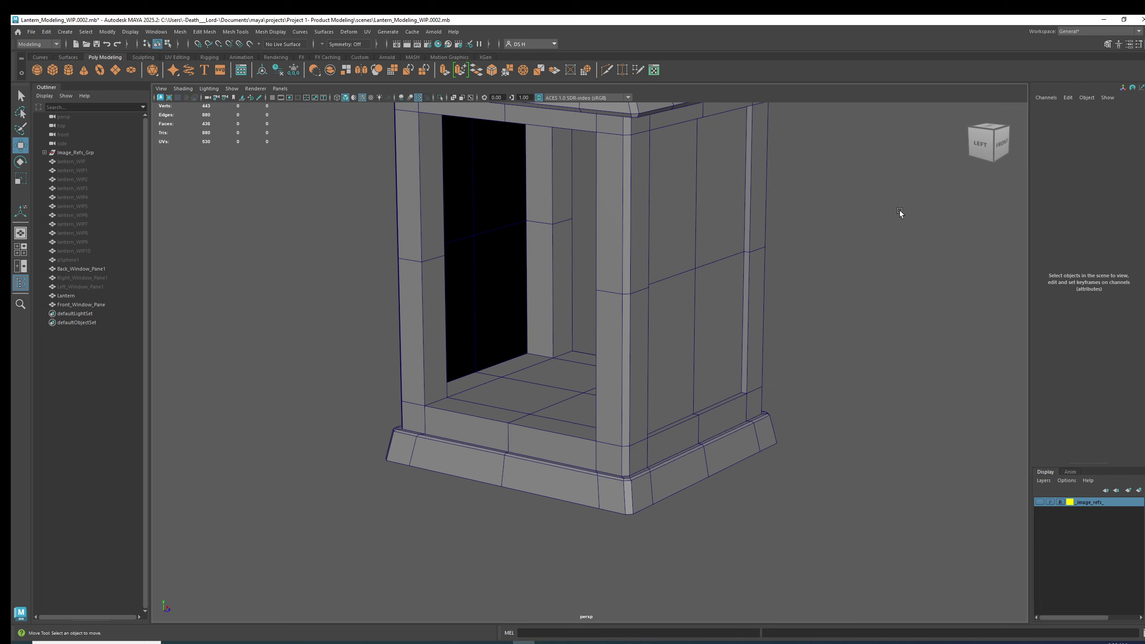
Step: Select the back window pane and extrude its faces with a thickness of -0.16
left_click_drag(834, 292, 586, 271, "alt")
left_click(586, 271)
left_click_drag(506, 295, 686, 306, "alt")
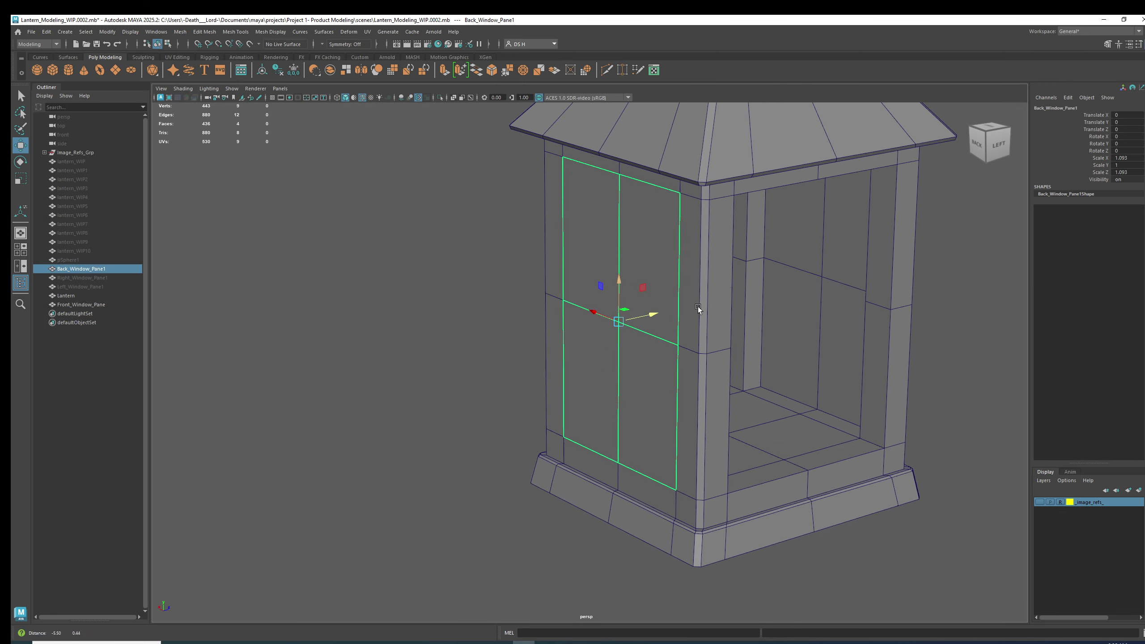
right_click_drag(685, 306, 765, 361, "alt")
middle_click_drag(765, 362, 660, 353, "alt")
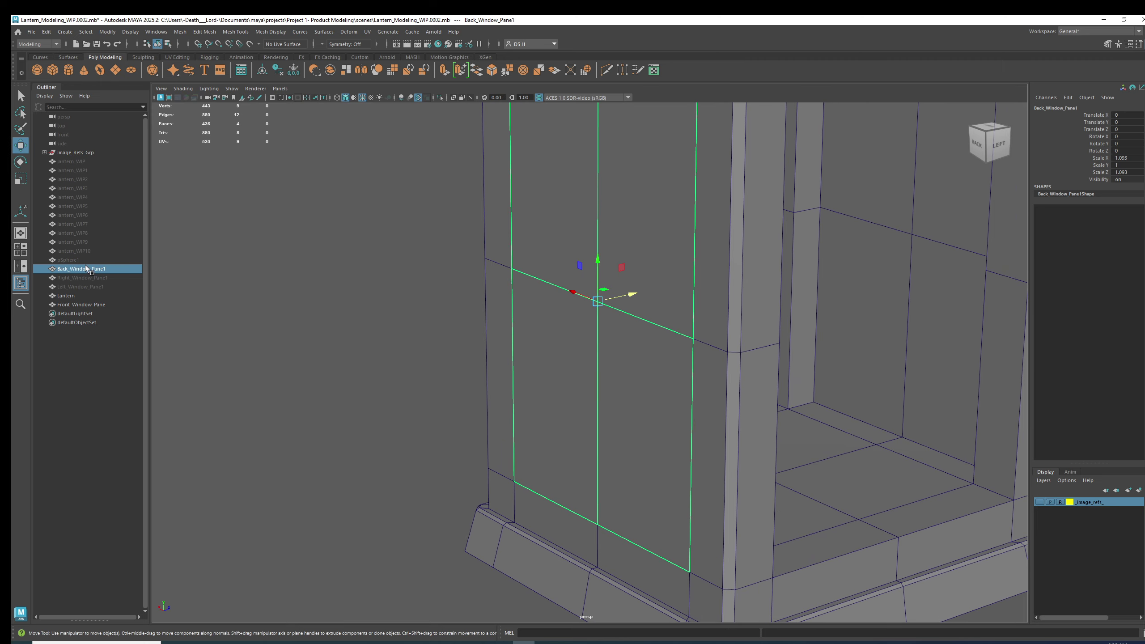
mouse_move(622, 316)
left_mouse_down("alt")
mouse_move(660, 302)
mouse_move(630, 324)
left_mouse_up("alt")
right_click_drag(630, 325, 680, 320, "alt")
middle_click_drag(680, 320, 580, 336, "alt")
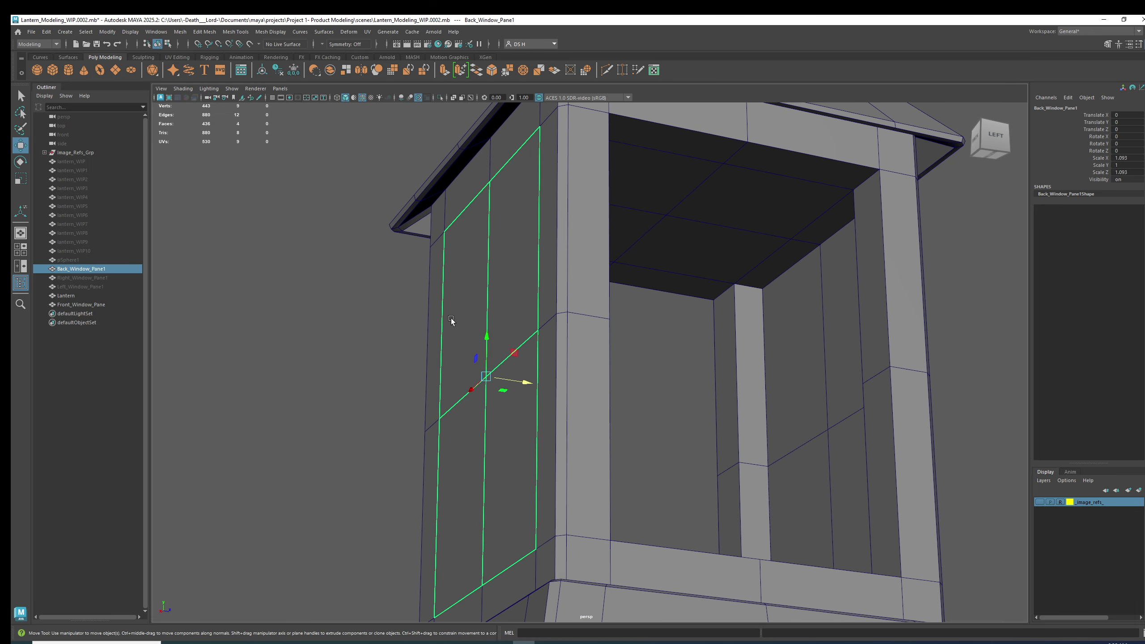
right_click_drag(739, 349, 525, 348, "alt")
middle_click_drag(525, 348, 540, 319, "alt")
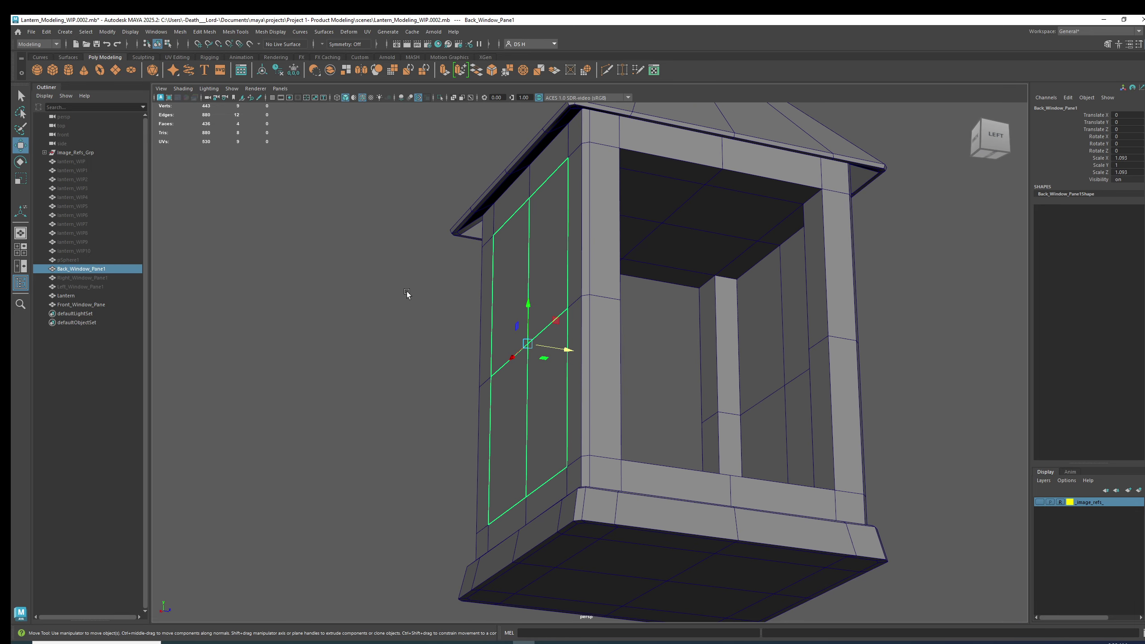
right_click(339, 249, "shift")
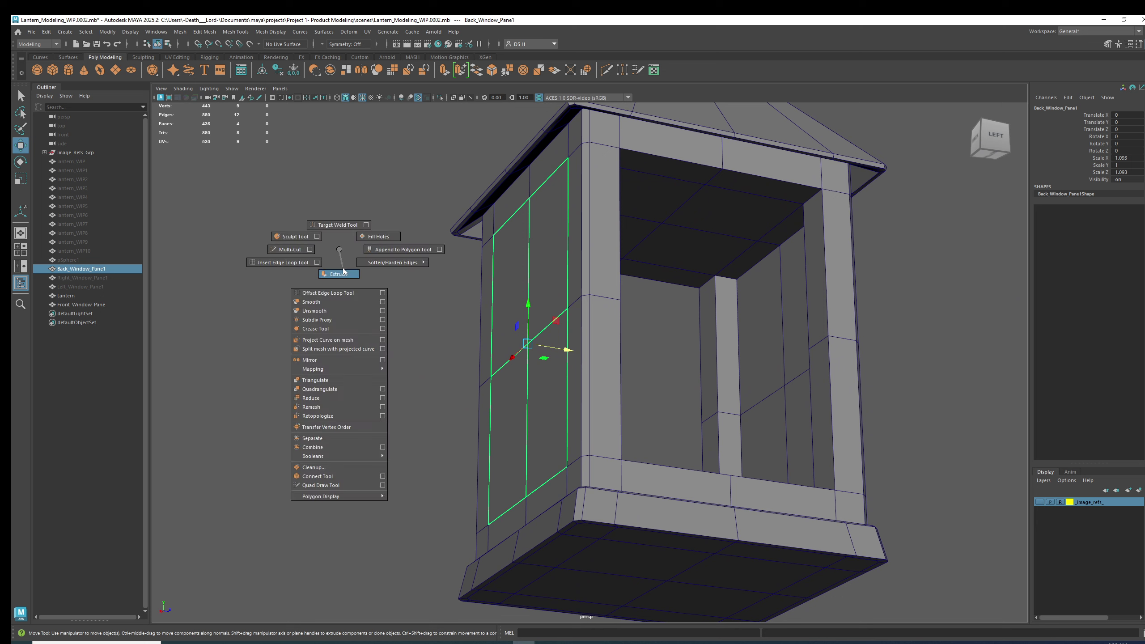
left_click(341, 267)
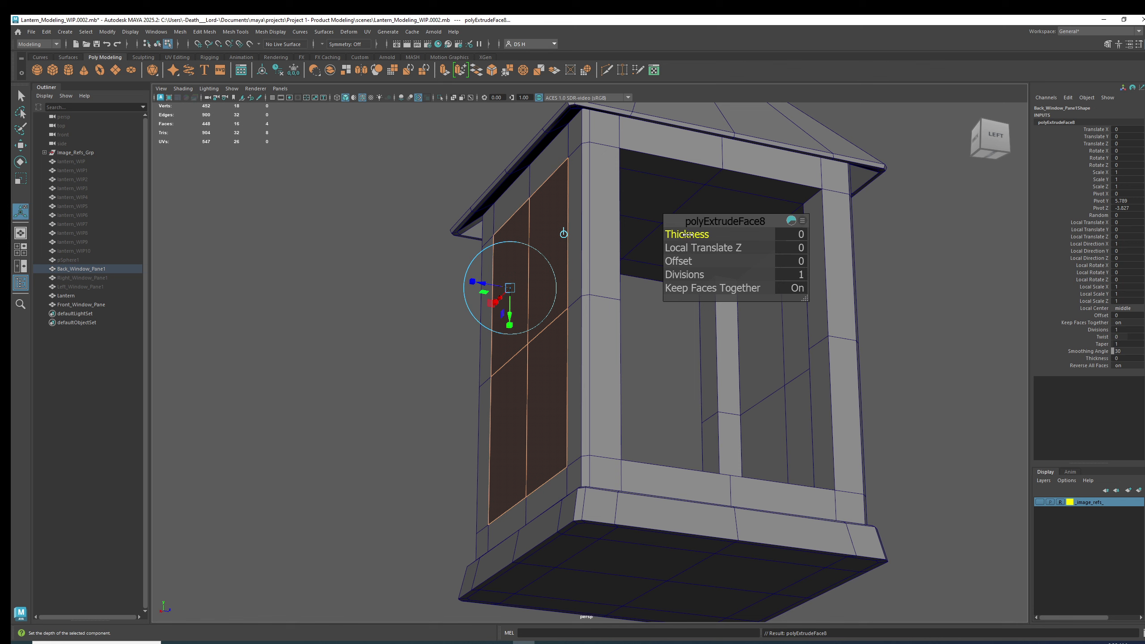
left_click_drag(687, 234, 680, 234)
Step: Check the back pane's thickness in wireframe display and set its extrusion thickness to -0.09
left_click_drag(603, 256, 520, 290, "alt")
left_click_drag(545, 280, 595, 262, "alt")
scroll(606, 256, "up", 5)
scroll(584, 335, "up", 5)
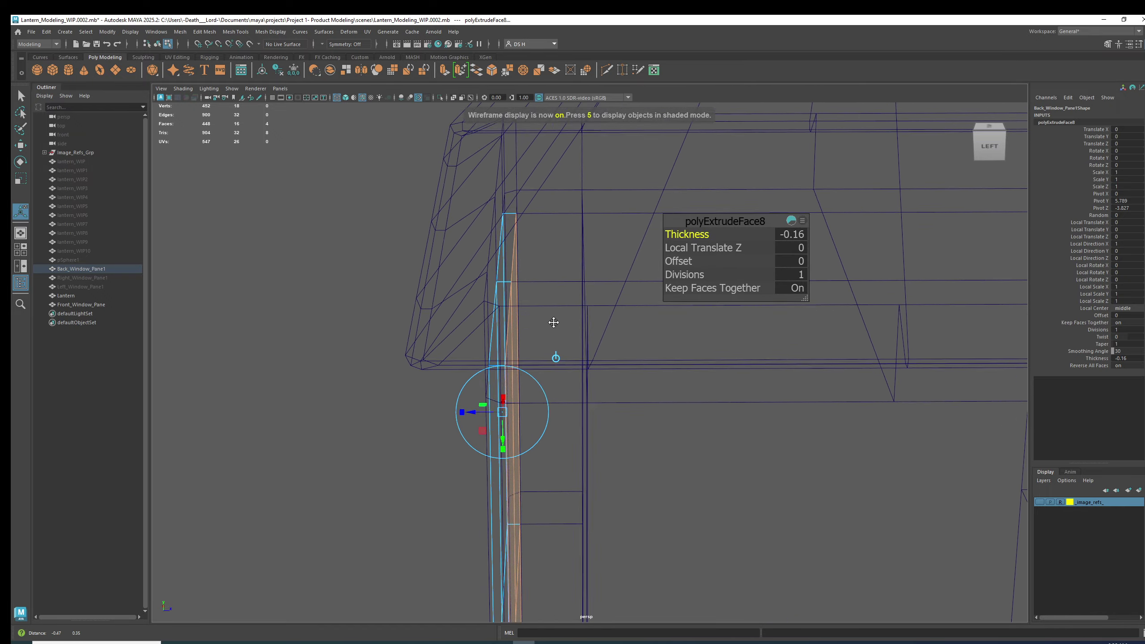
left_click(798, 235)
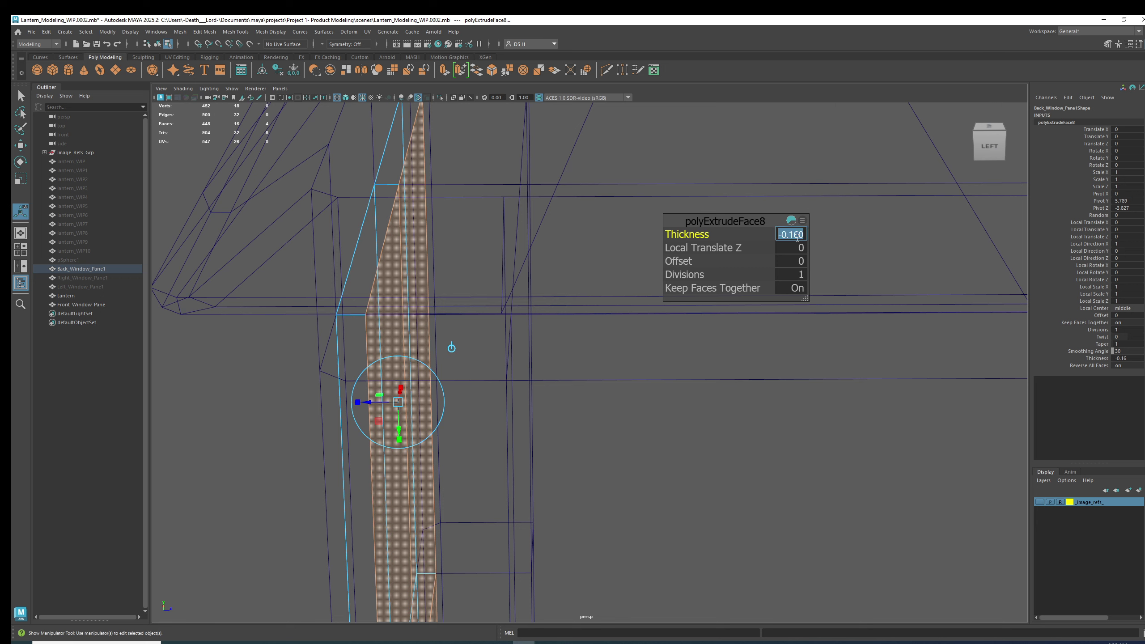
left_click_drag(791, 233, 804, 233)
type("09")
key("Return")
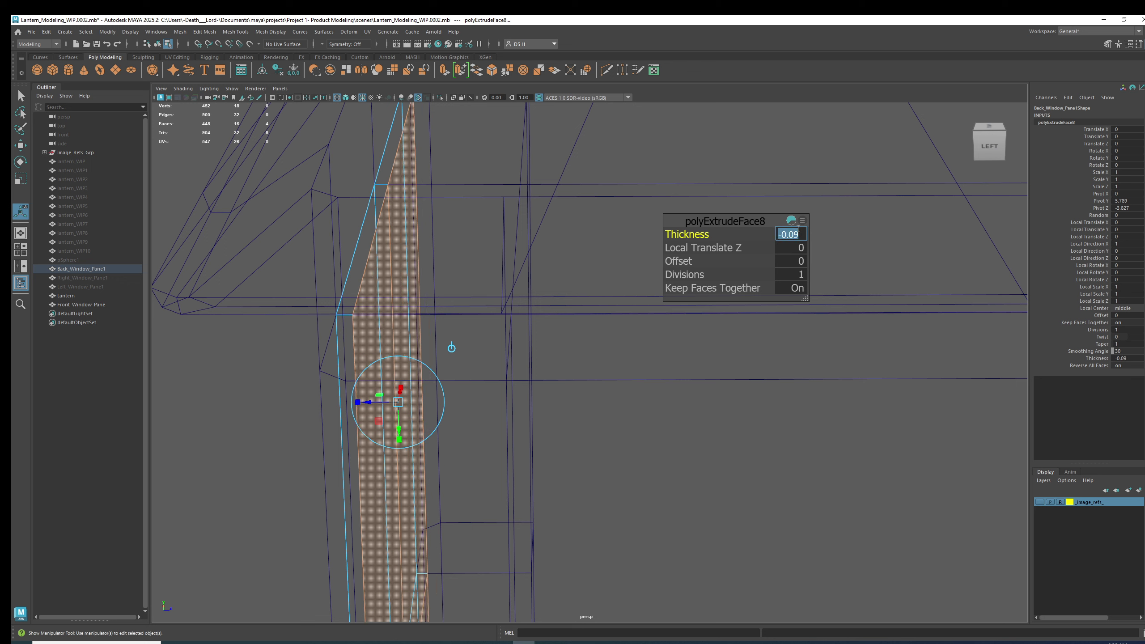
Step: Try an extrusion thickness of -0.1 on the back window pane and return it to -0.09
left_click_drag(789, 235, 800, 234)
type("1")
key("Return")
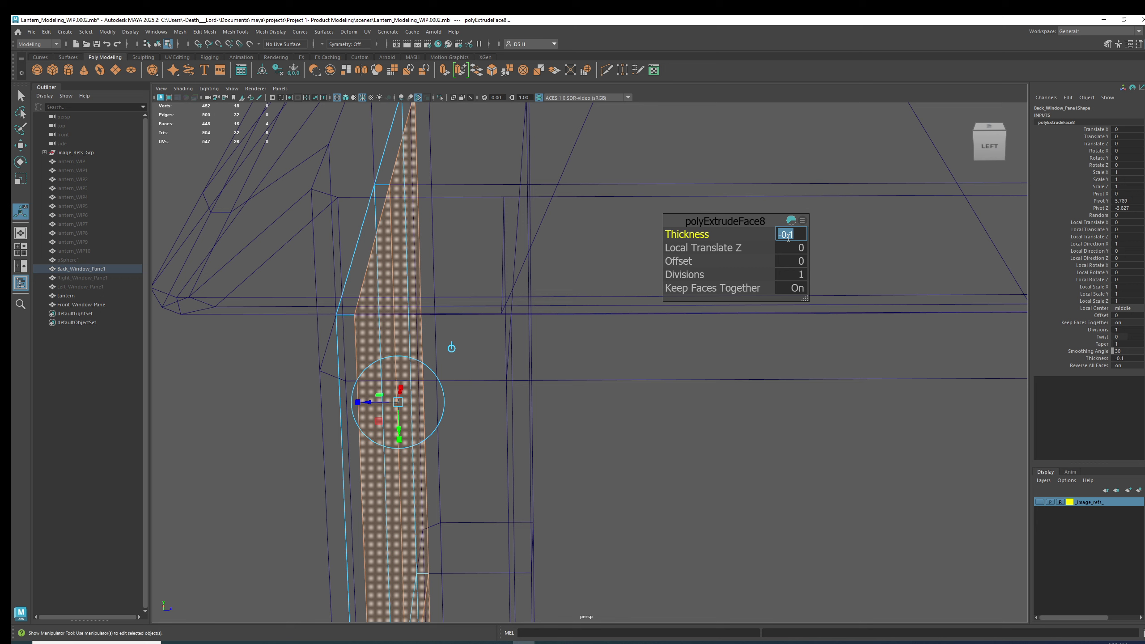
left_click_drag(787, 234, 797, 234)
type("09")
key("Return")
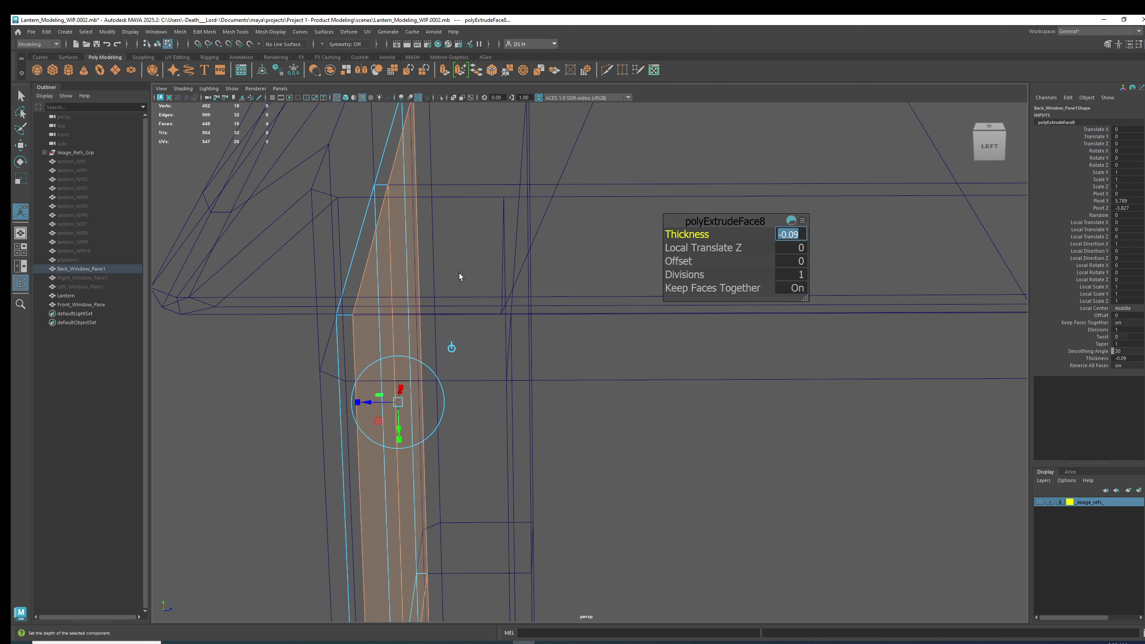
Step: Leave the extrusion, select the back and front window panes together and isolate them in the view
left_click_drag(481, 279, 533, 268, "alt")
key("w")
left_click(400, 329)
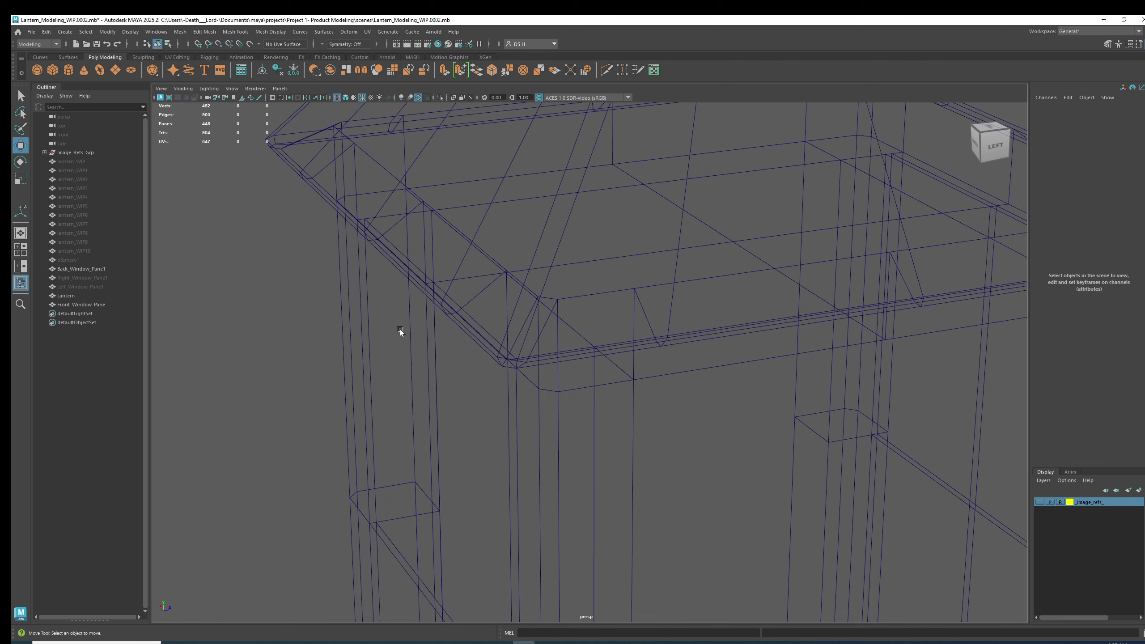
left_click(426, 379)
left_click_drag(524, 381, 779, 347, "alt")
left_click(772, 340, "shift")
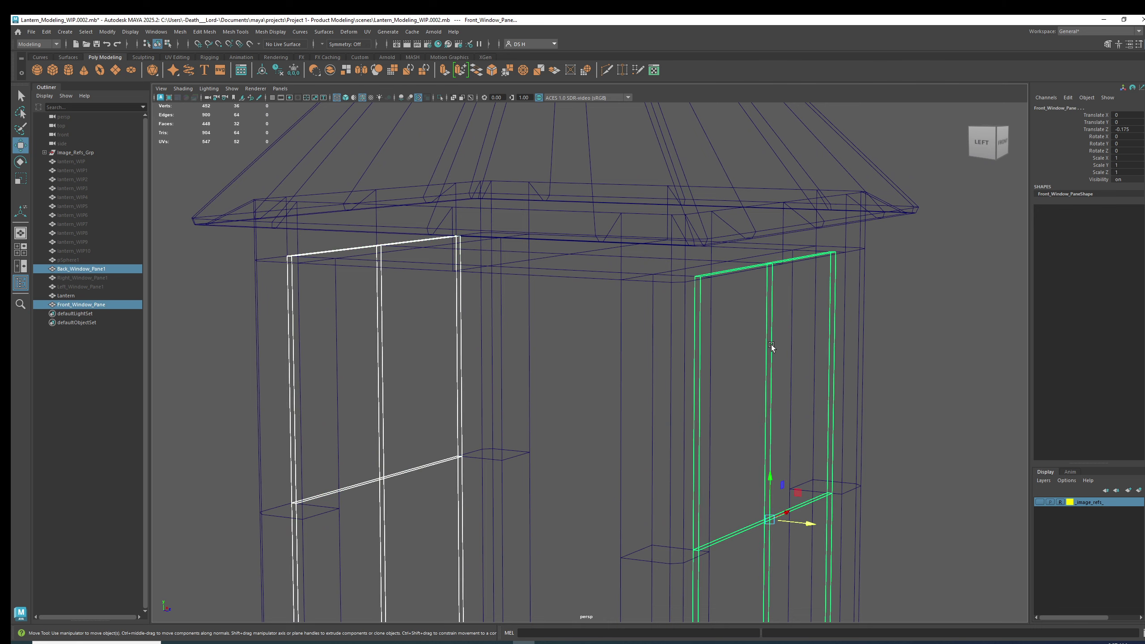
key("ctrl+1")
left_click_drag(578, 317, 507, 313, "alt")
left_click(511, 325)
Step: Compare the thickness of the two isolated window panes, undoing accidental changes, and show the whole lantern again
left_click_drag(237, 225, 459, 269)
left_click_drag(365, 301, 695, 300)
left_click_drag(825, 213, 630, 379, "alt")
left_click_drag(609, 484, 626, 511)
key("ctrl+z")
left_click_drag(583, 171, 634, 278, "alt")
key("ctrl+z")
left_click_drag(755, 301, 545, 222, "alt")
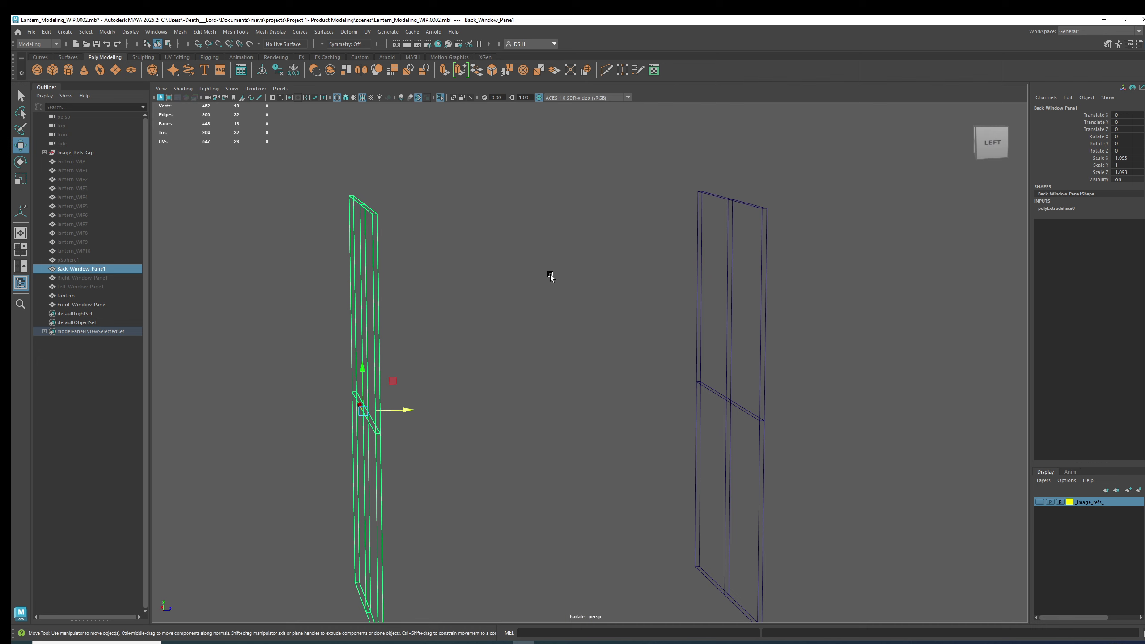
key("ctrl+1")
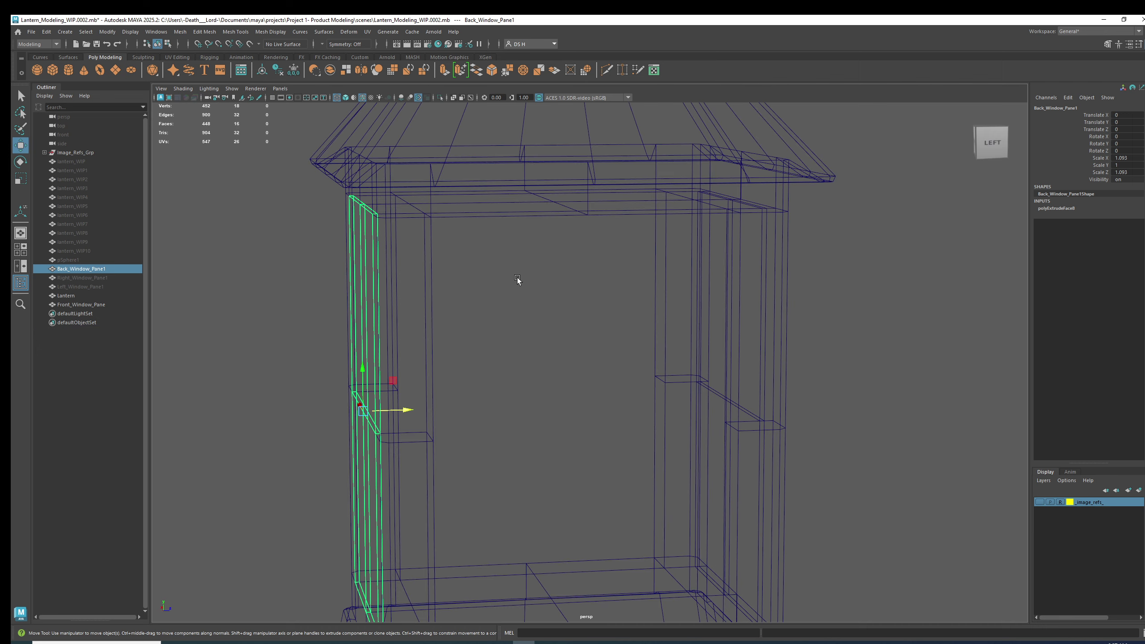
Step: Undo the recent isolation and selection changes back to the back pane's extruded faces, return to object mode and deselect
middle_click_drag(517, 279, 688, 266, "alt")
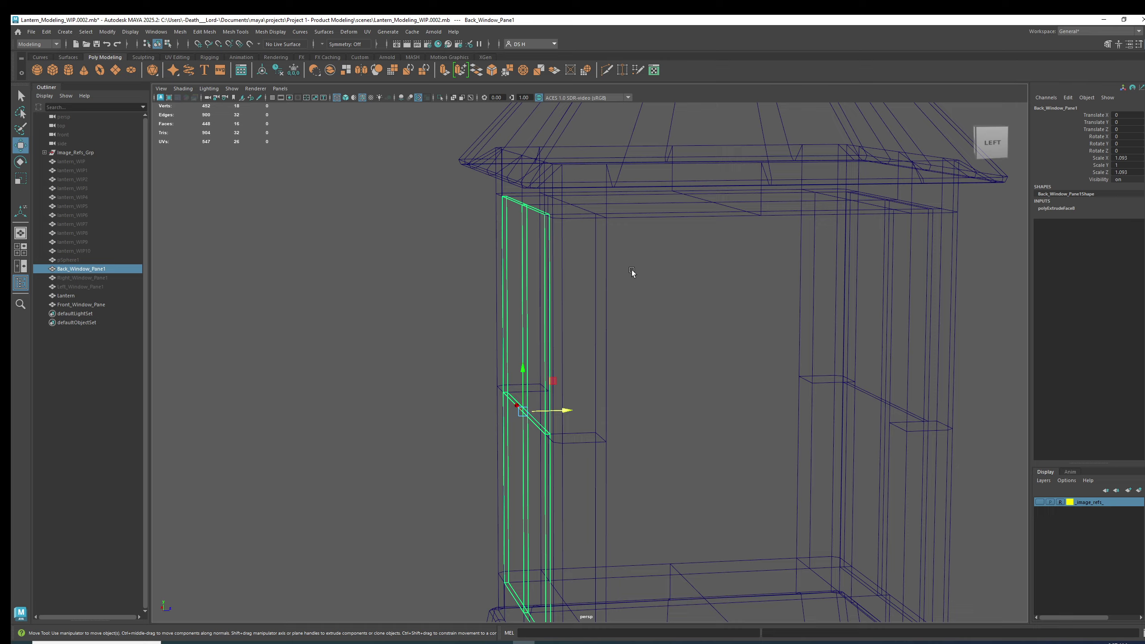
middle_click_drag(680, 246, 548, 231, "alt")
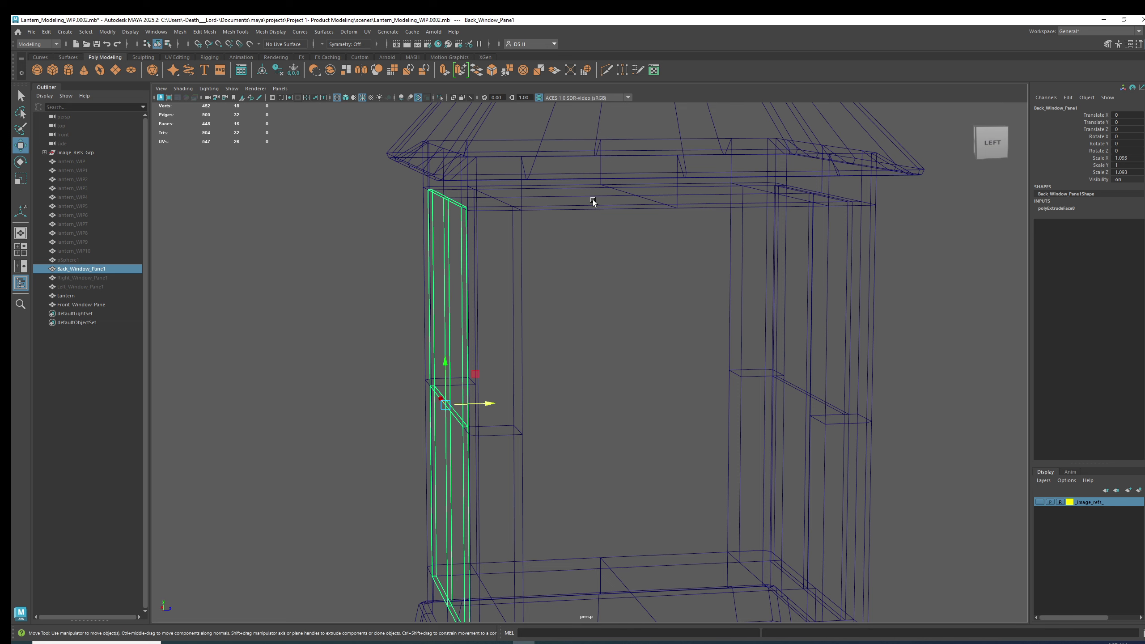
key("ctrl+1")
key("ctrl+z")
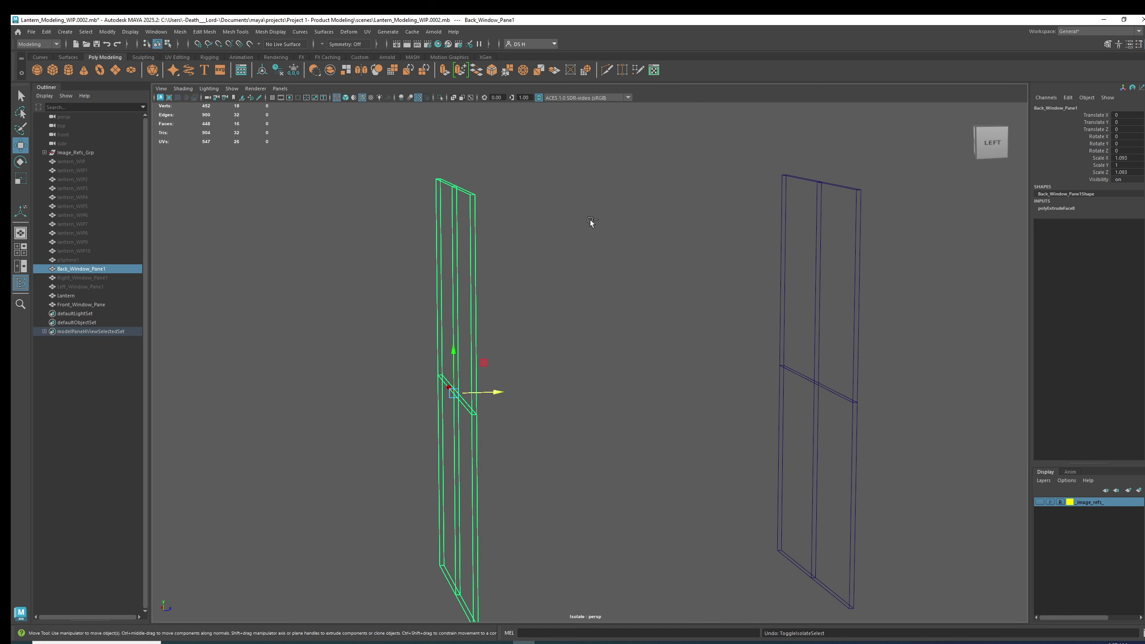
key("ctrl+z")
key("ctrl+z")
key("ctrl+z")
key("ctrl+z")
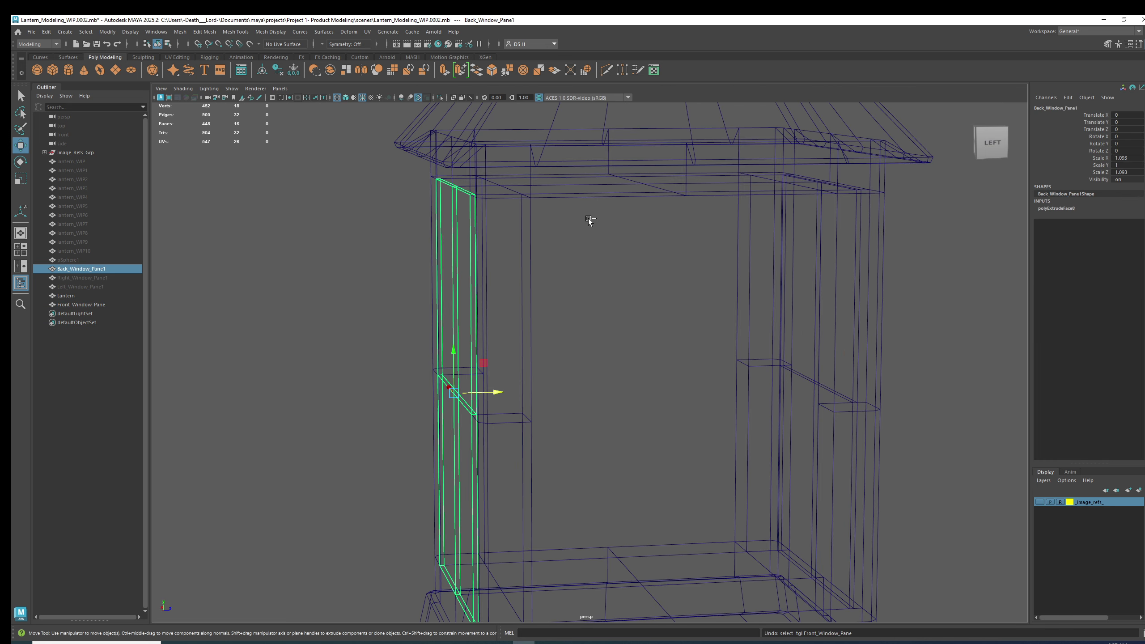
key("ctrl+z")
key("ctrl+z")
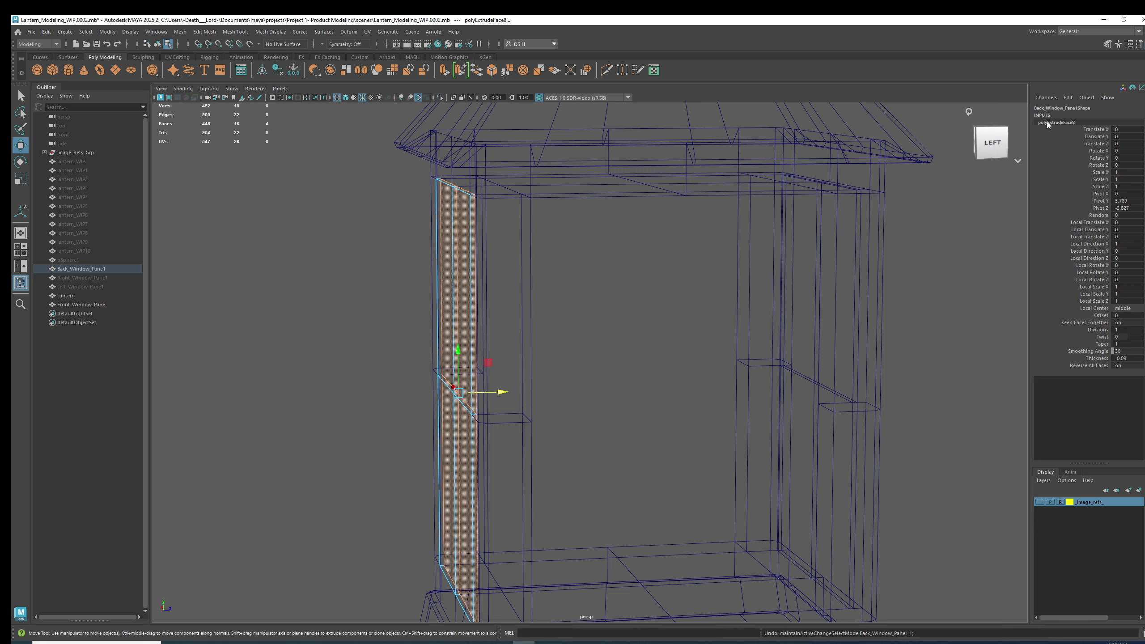
key("F8")
left_click(602, 244)
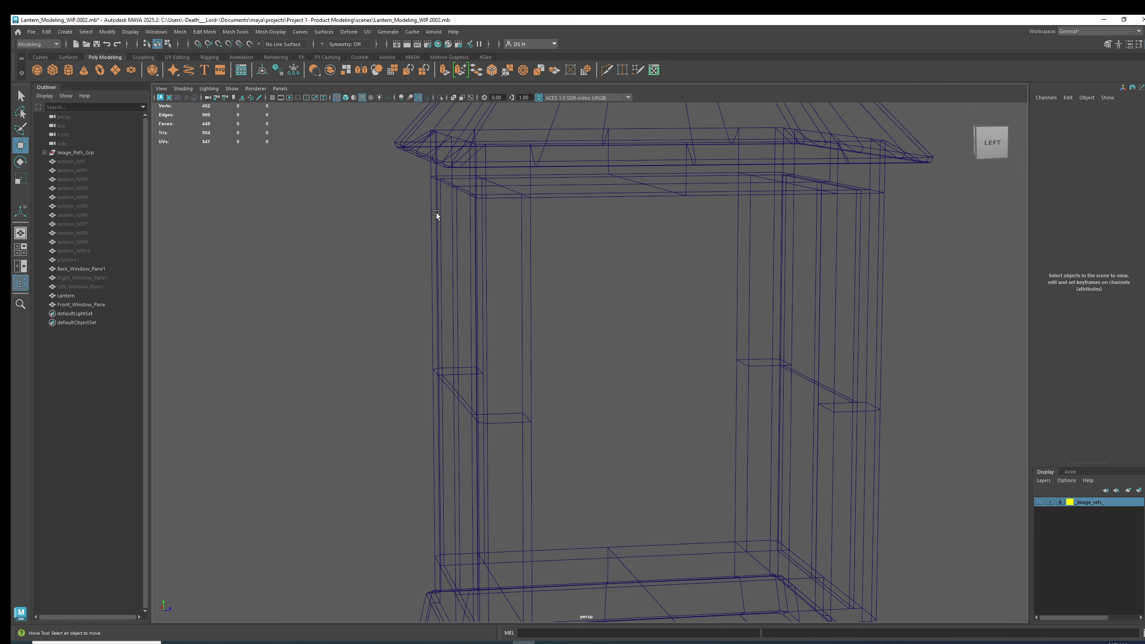
Step: Restore shaded display, reopen the back window pane's extrusion settings to review the thickness and close them
key("5")
left_click_drag(439, 216, 475, 217, "alt")
left_click(475, 222)
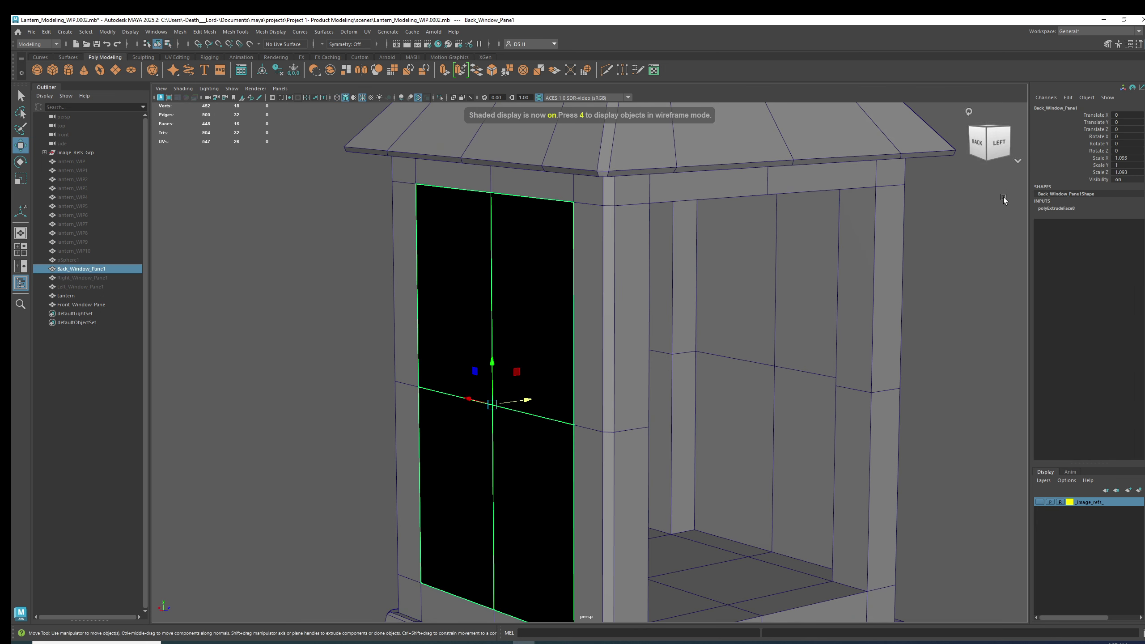
left_click(1063, 209)
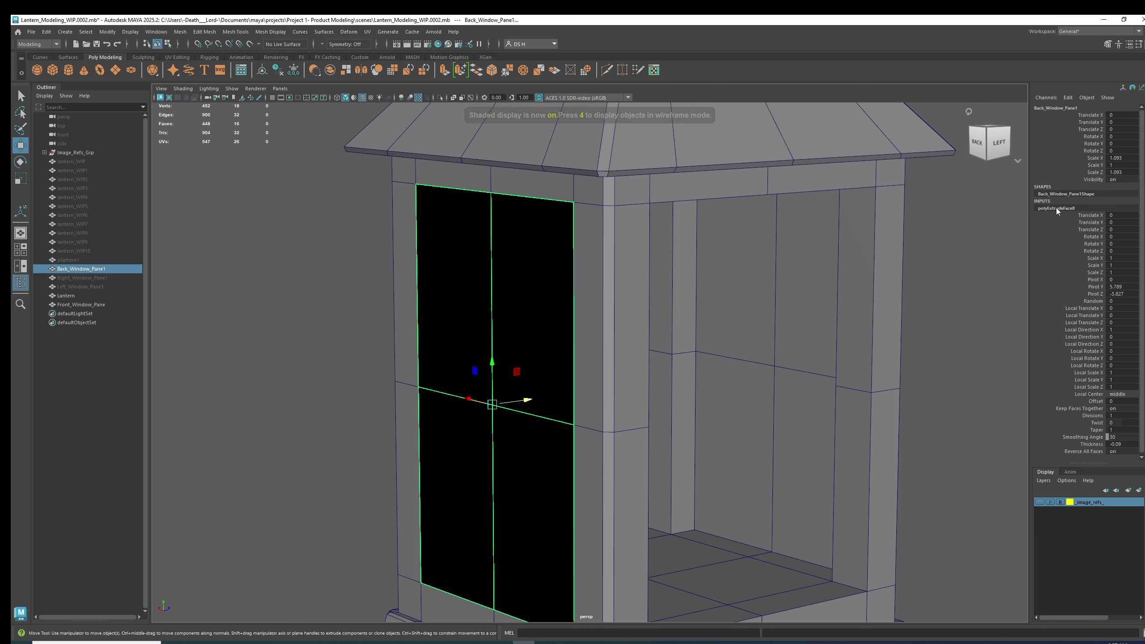
key("t")
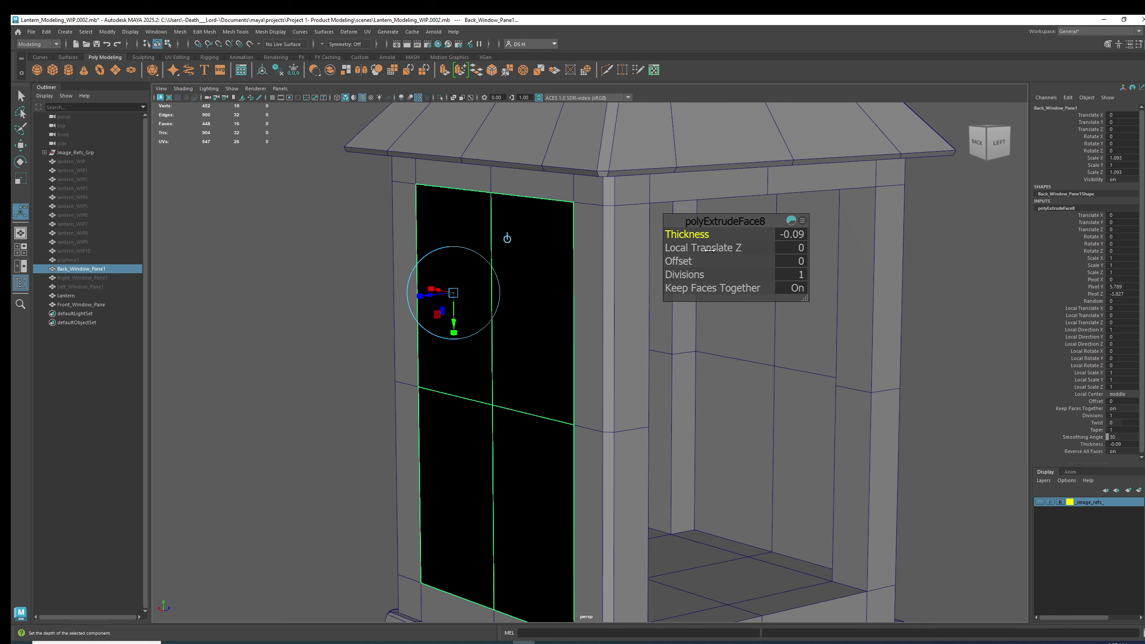
scroll(709, 249, "down", 3)
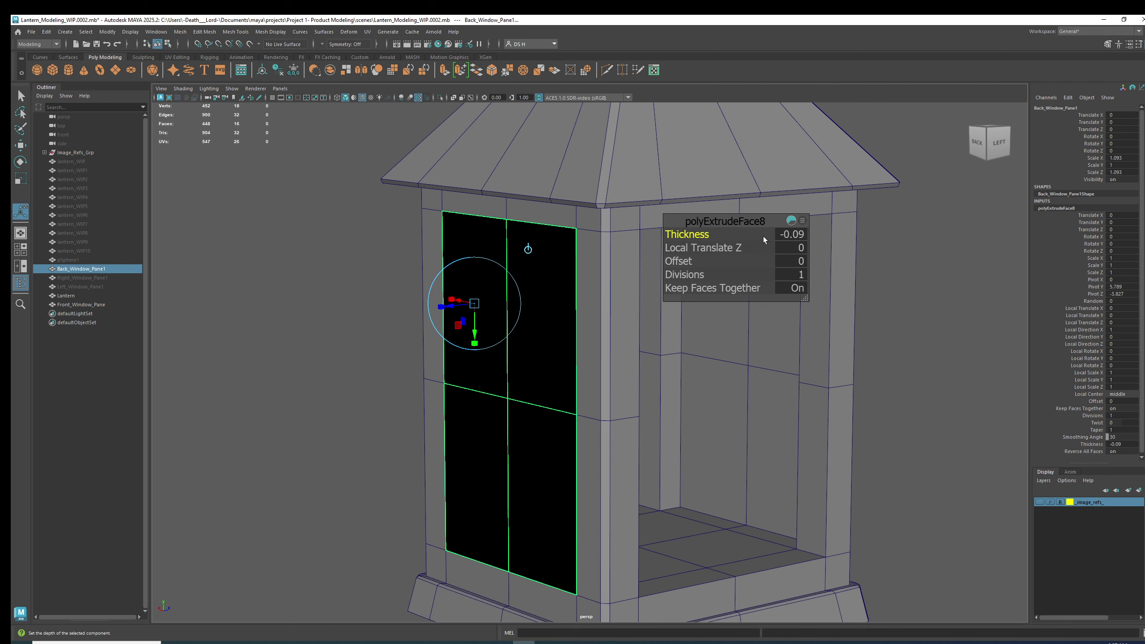
key("q")
left_click(701, 392)
left_click(586, 317)
Step: Reverse the back window pane's normals, inspect the result in object mode and reselect the pane
left_click_drag(701, 392, 520, 254, "alt")
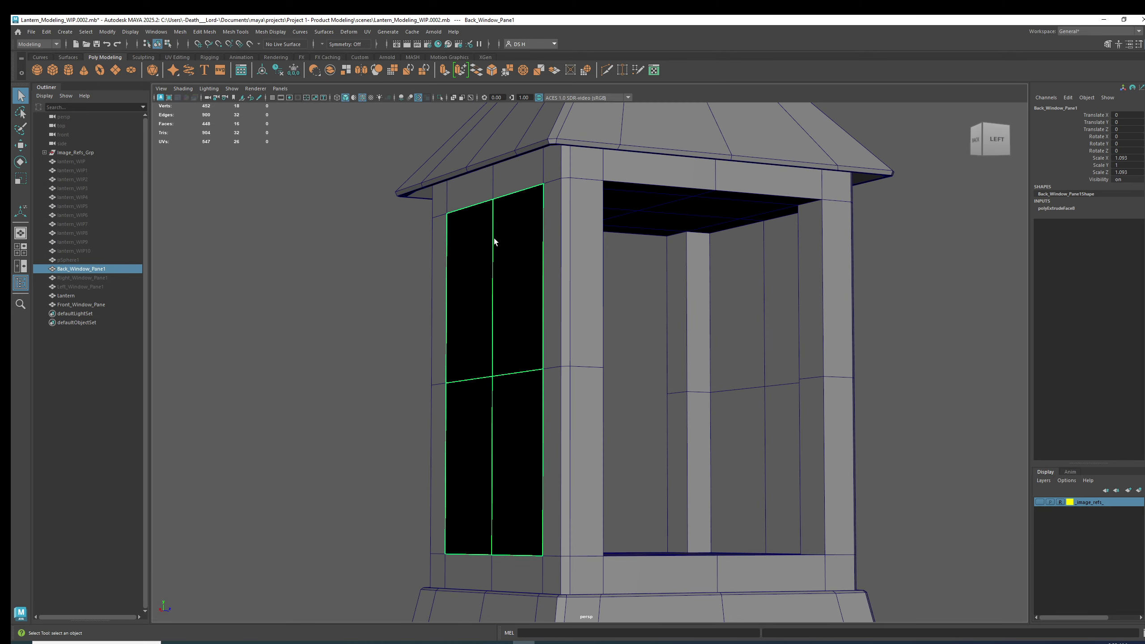
left_click_drag(444, 249, 622, 269, "alt")
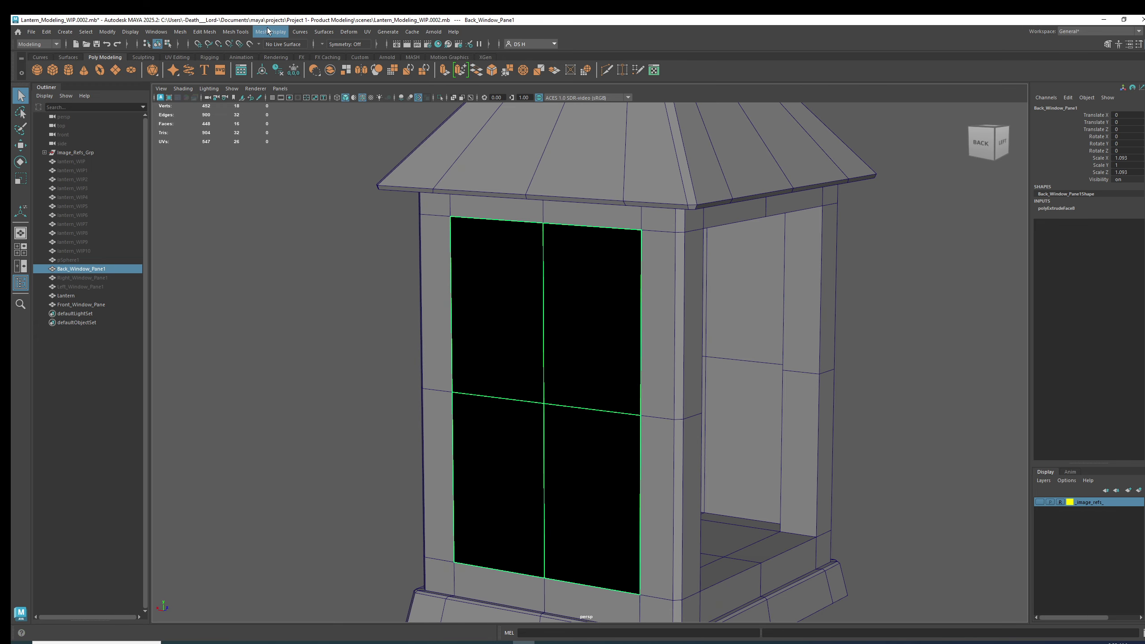
left_click(256, 32)
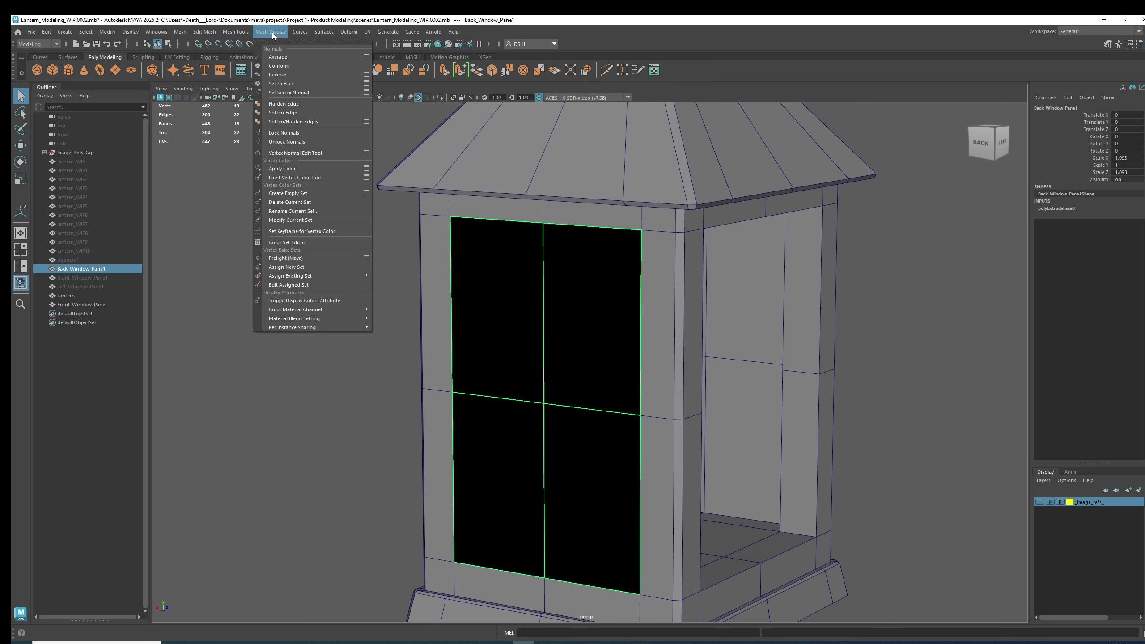
left_click(279, 75)
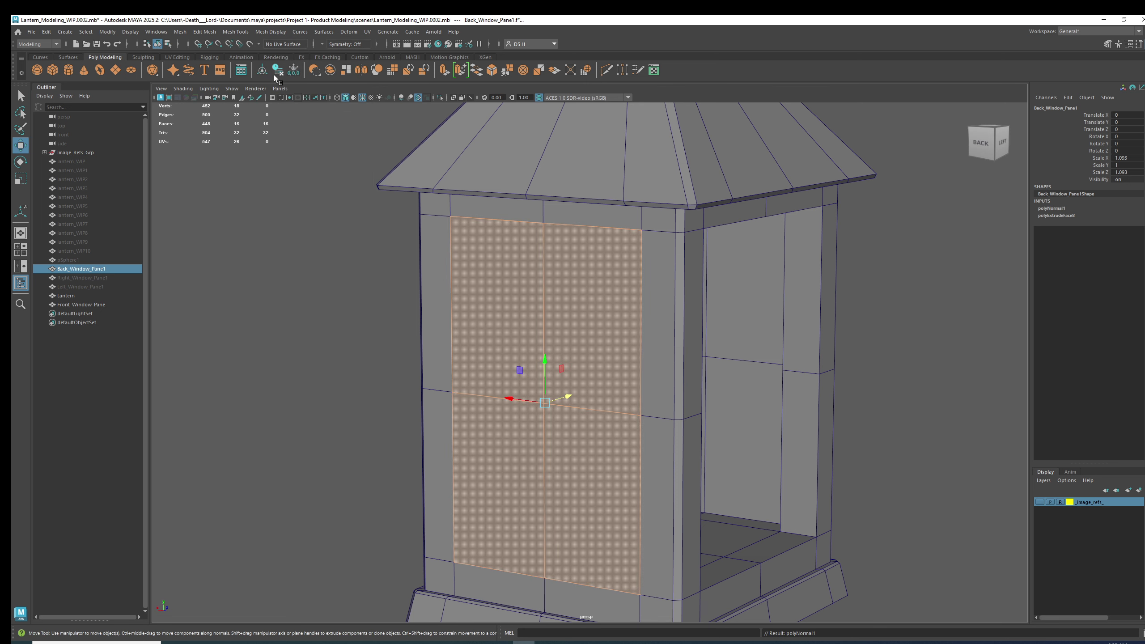
left_click_drag(345, 205, 436, 280, "alt")
left_click(352, 199)
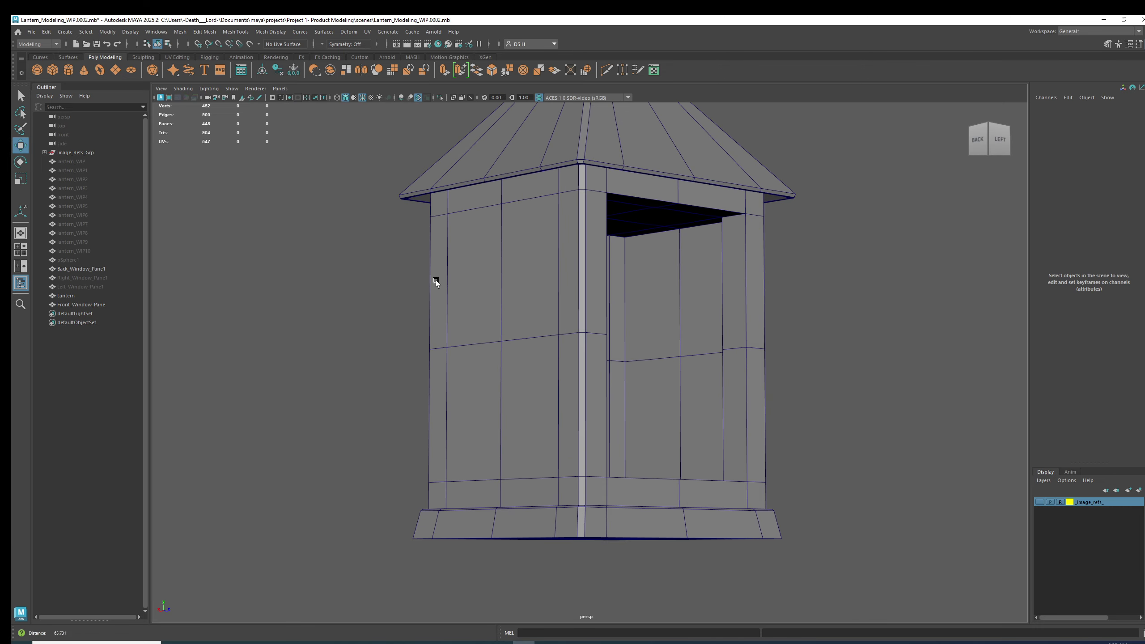
left_click(517, 226)
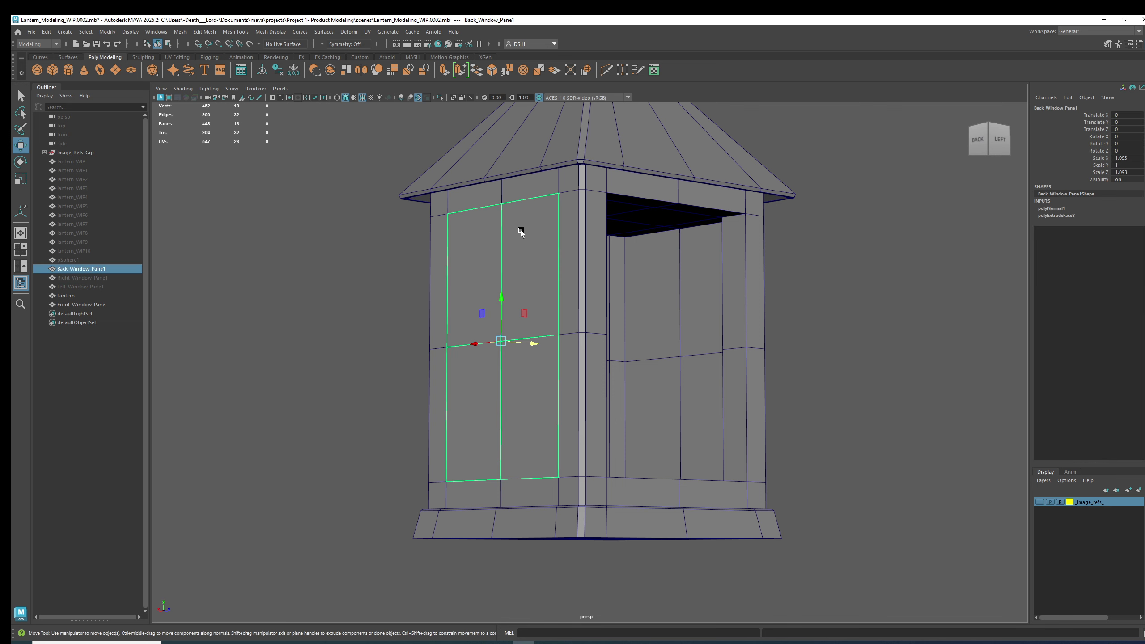
Step: Select the front window pane through the lantern opening and check its Z translation
left_click_drag(515, 244, 491, 332, "alt")
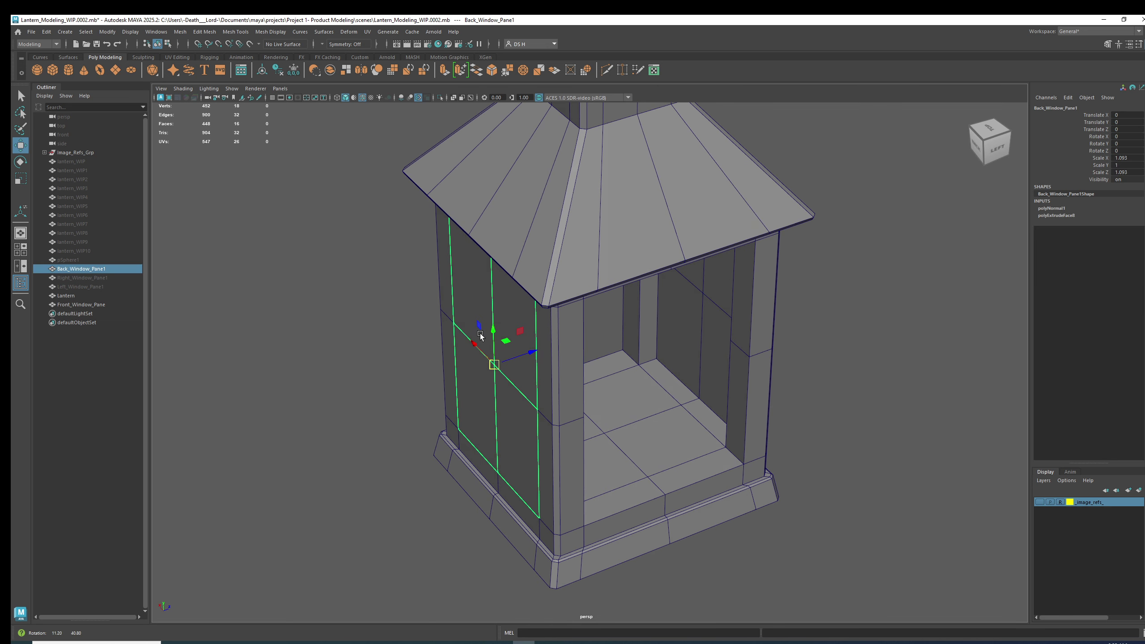
scroll(611, 383, "up", 5)
left_click_drag(569, 383, 517, 326, "alt")
left_click(770, 223)
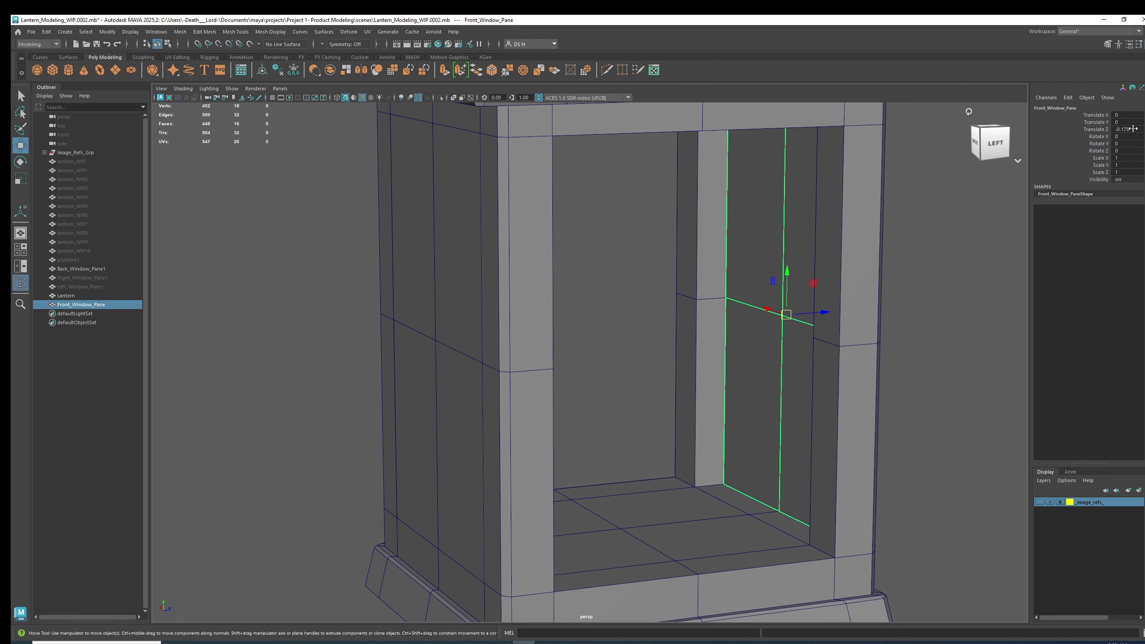
Step: Reselect the back window pane, freeze its transformations and delete its construction history
left_click(461, 215)
scroll(574, 221, "down", 3)
left_click_drag(539, 215, 668, 227, "alt")
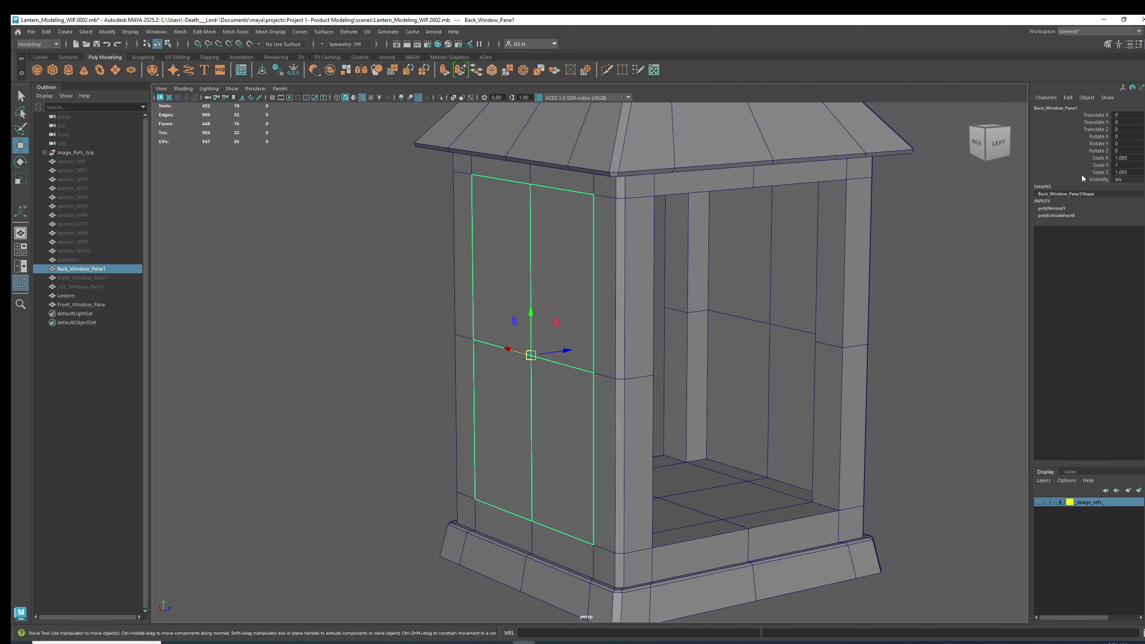
left_click(294, 72)
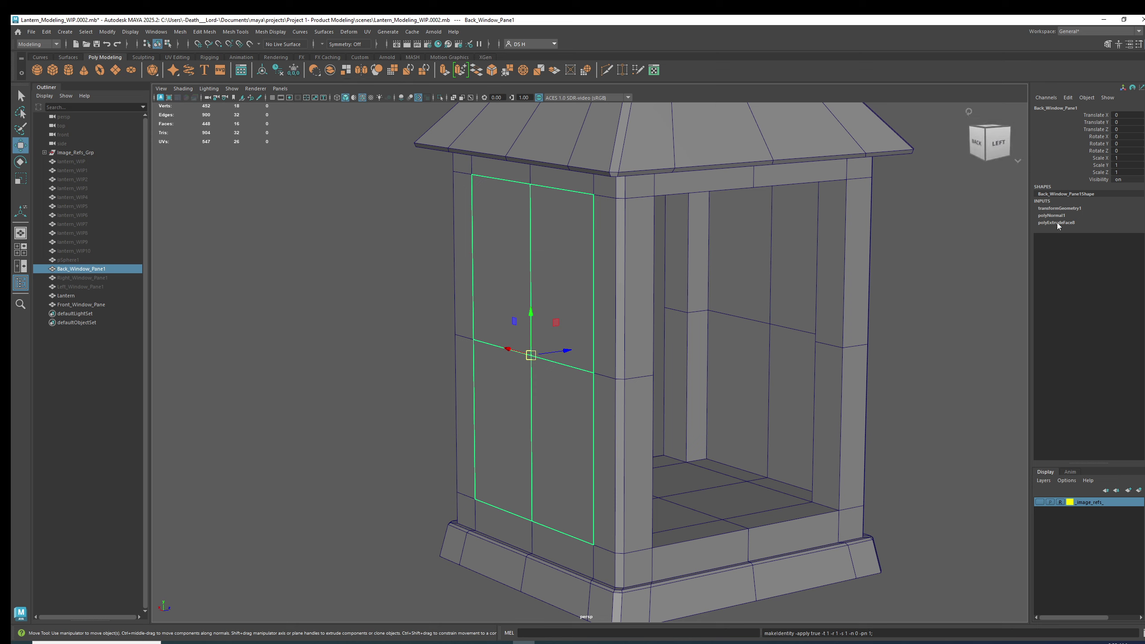
key("alt+shift+d")
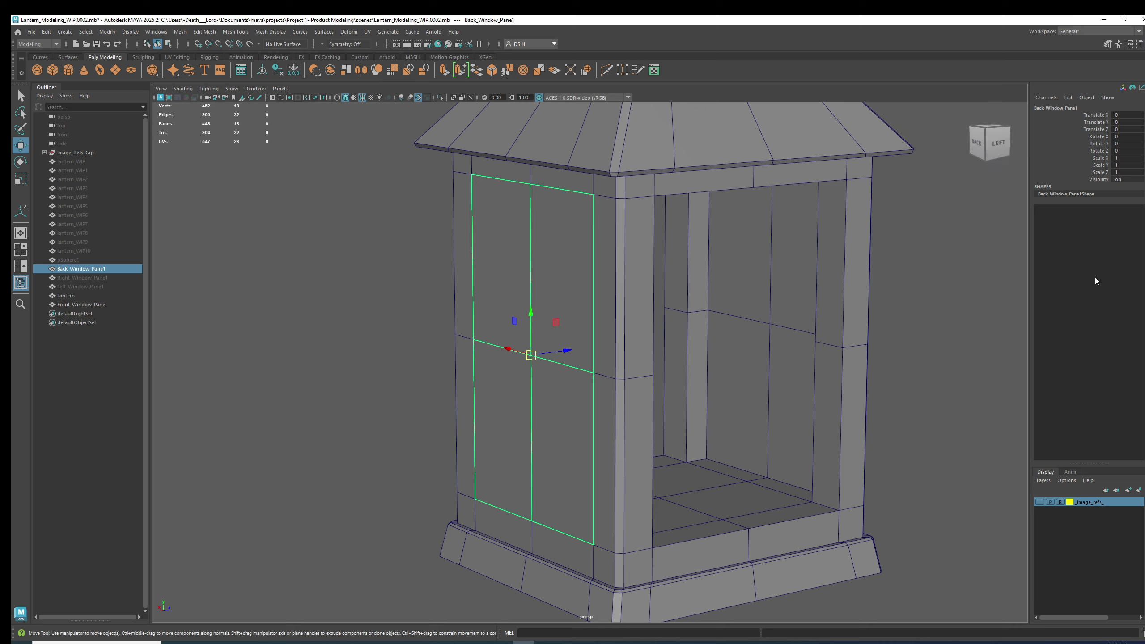
Step: Recess the back window pane into its frame, setting Translate Z to 0.175
scroll(628, 289, "up", 2)
scroll(632, 383, "up", 6)
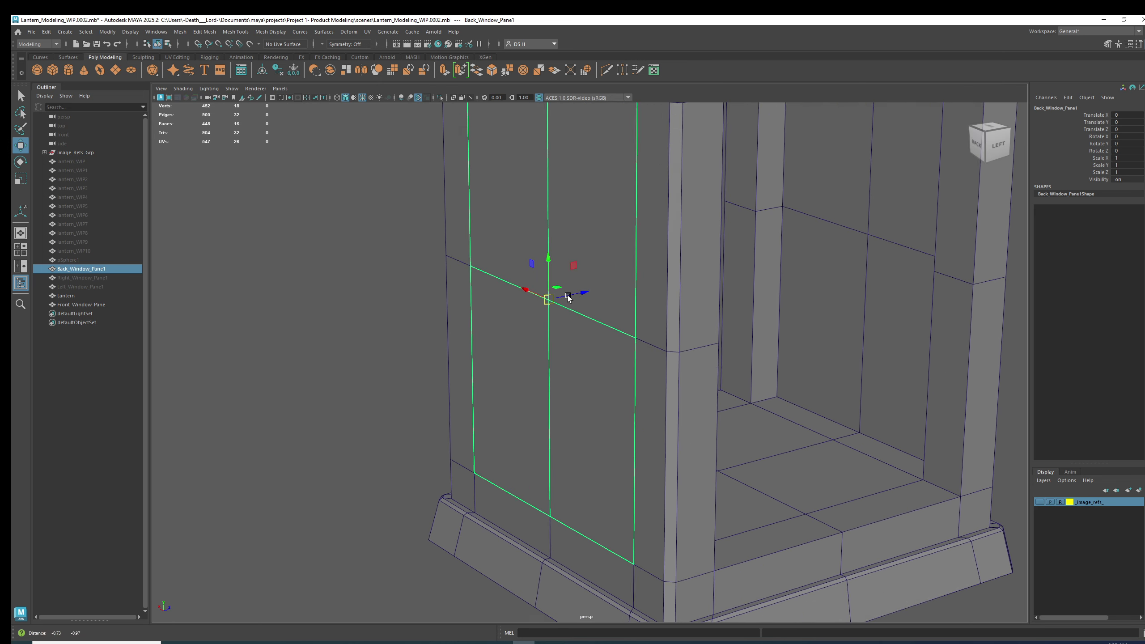
left_click_drag(772, 424, 645, 356, "alt")
left_click_drag(547, 313, 550, 305)
left_click(1135, 130)
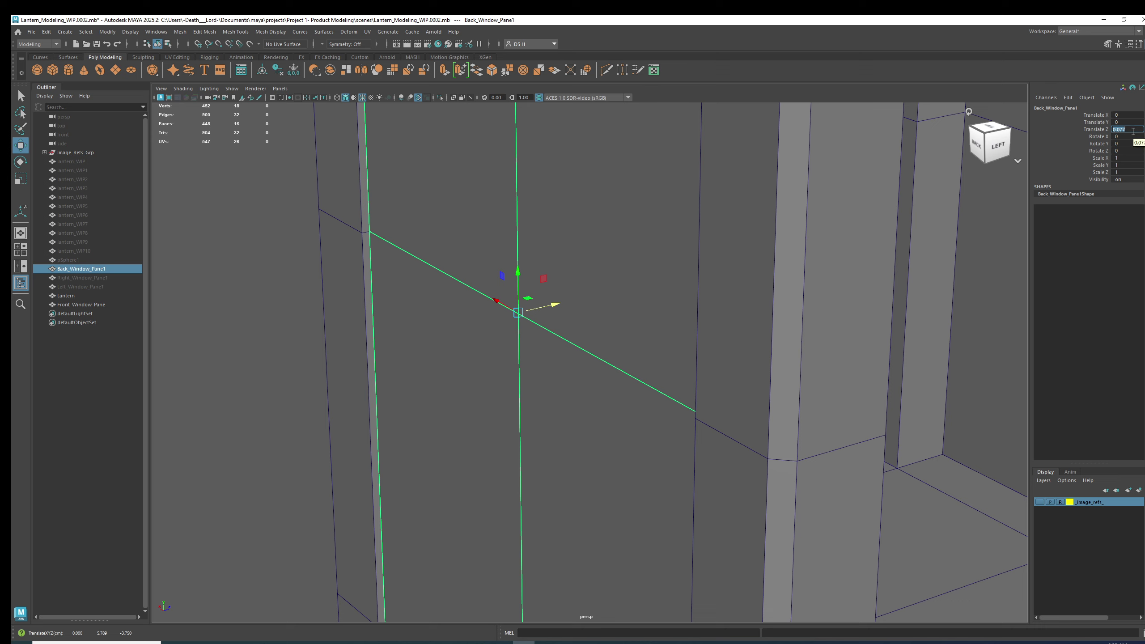
left_click(1124, 130)
double_click(1114, 131)
type("0.175")
key("Return")
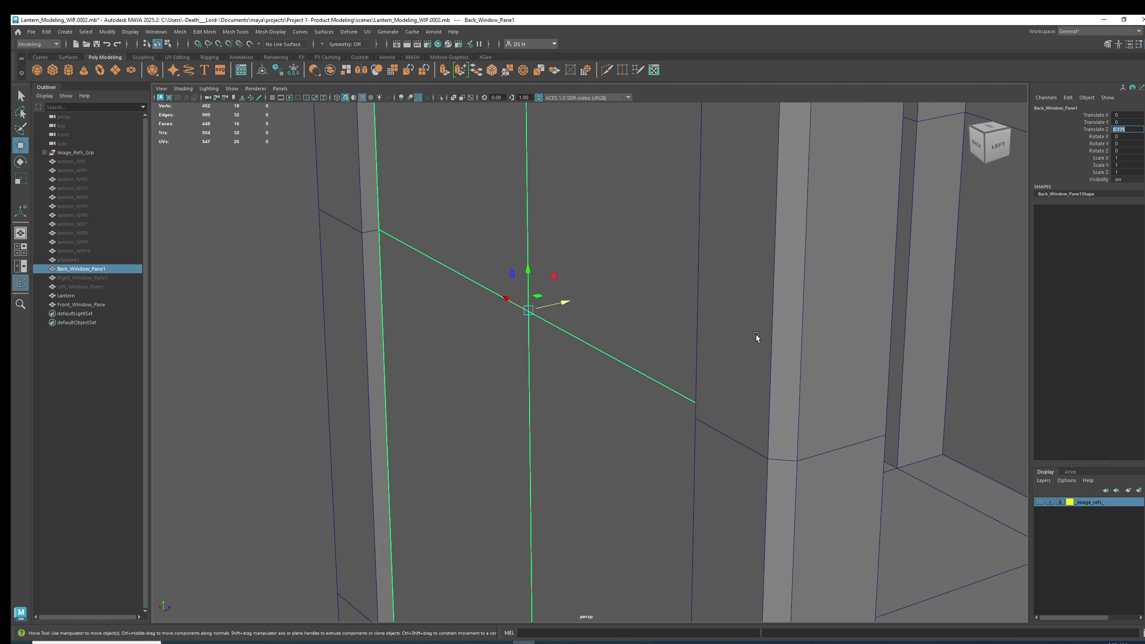
Step: Inspect the recessed back pane, try sliding it farther inward along Z and undo the move
right_click_drag(793, 327, 707, 279, "alt")
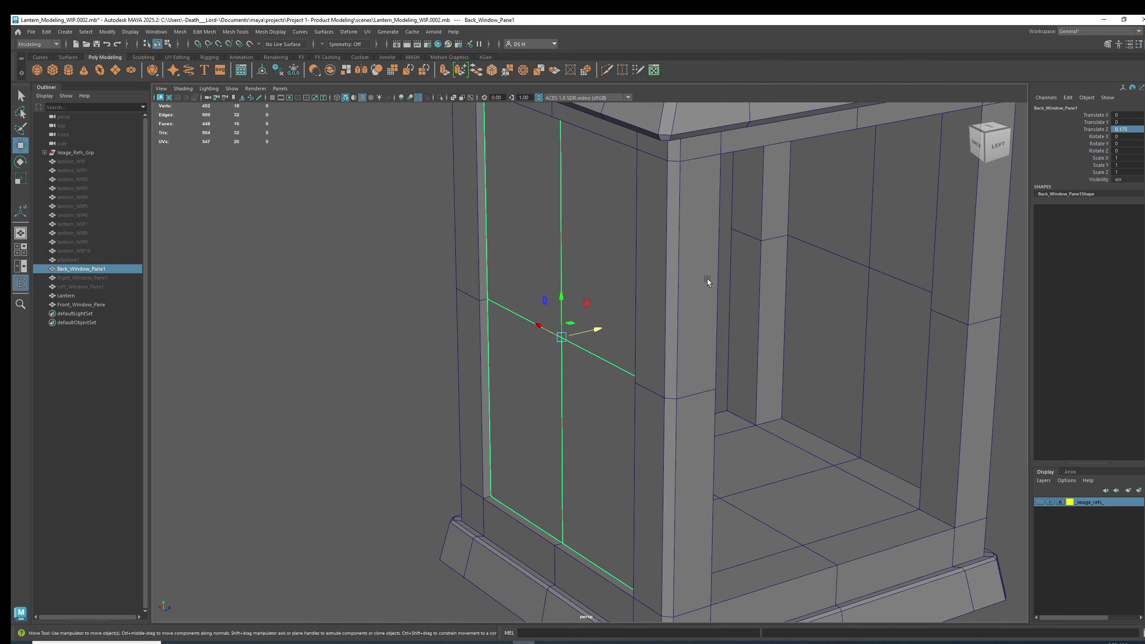
left_click(829, 217)
left_click(533, 327)
left_click_drag(775, 301, 494, 329, "alt")
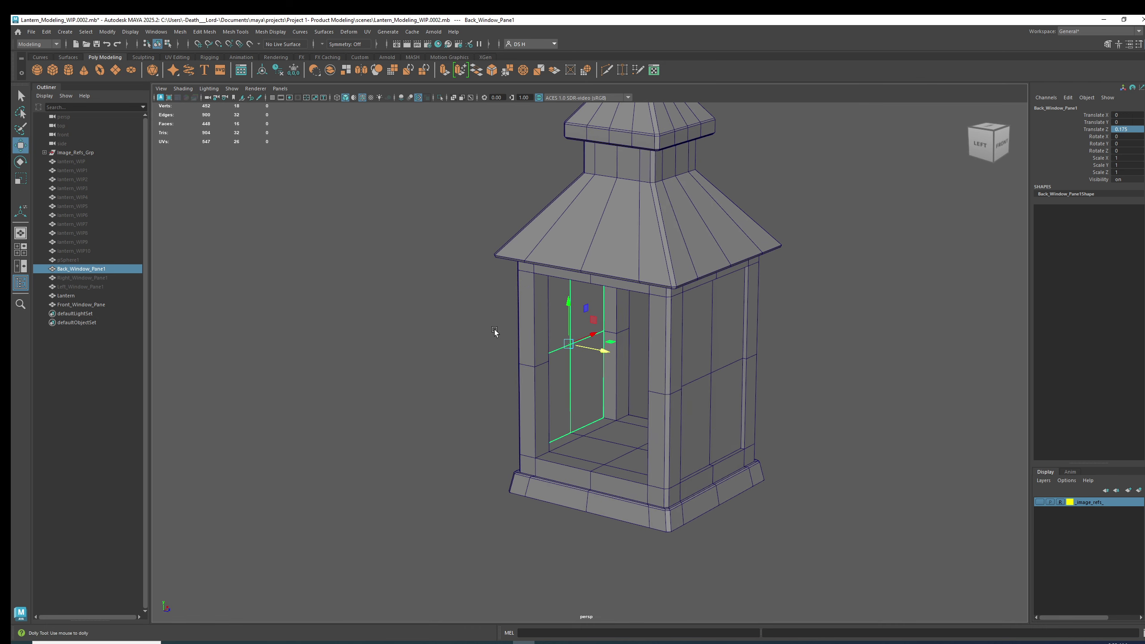
right_click_drag(493, 330, 594, 347, "alt")
left_click_drag(594, 347, 595, 392)
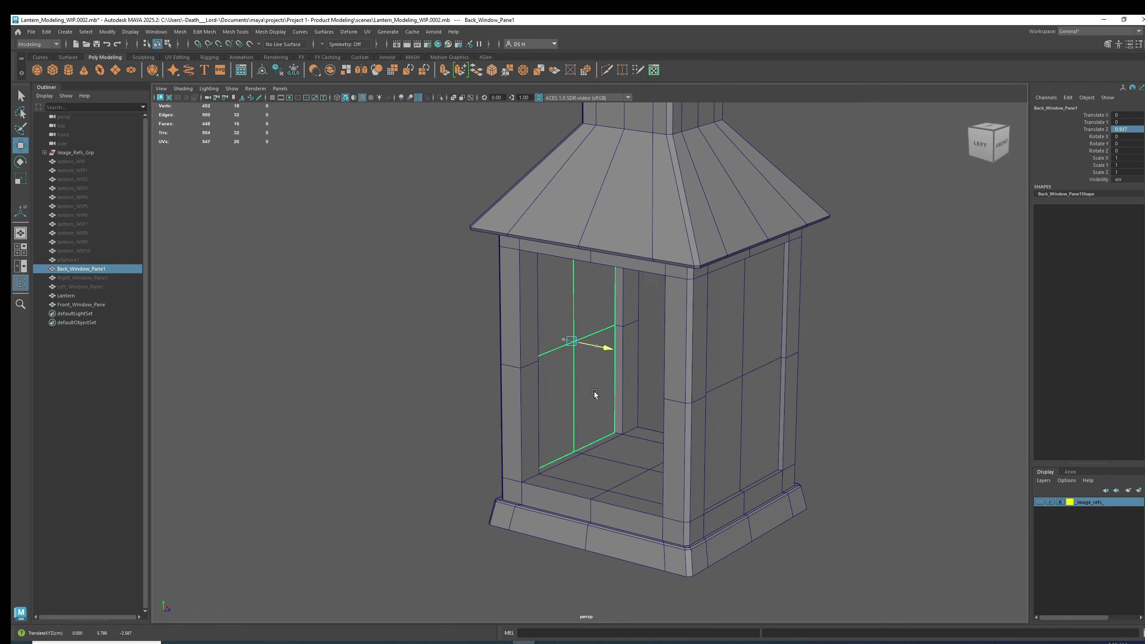
key("ctrl+z")
Step: Clear the selection and save the scene as a new incremental version, Lantern_Modeling_WIP.0003.mb
left_click_drag(673, 397, 841, 279, "alt")
left_click(704, 442)
left_click(897, 286)
scroll(572, 308, "down", 4)
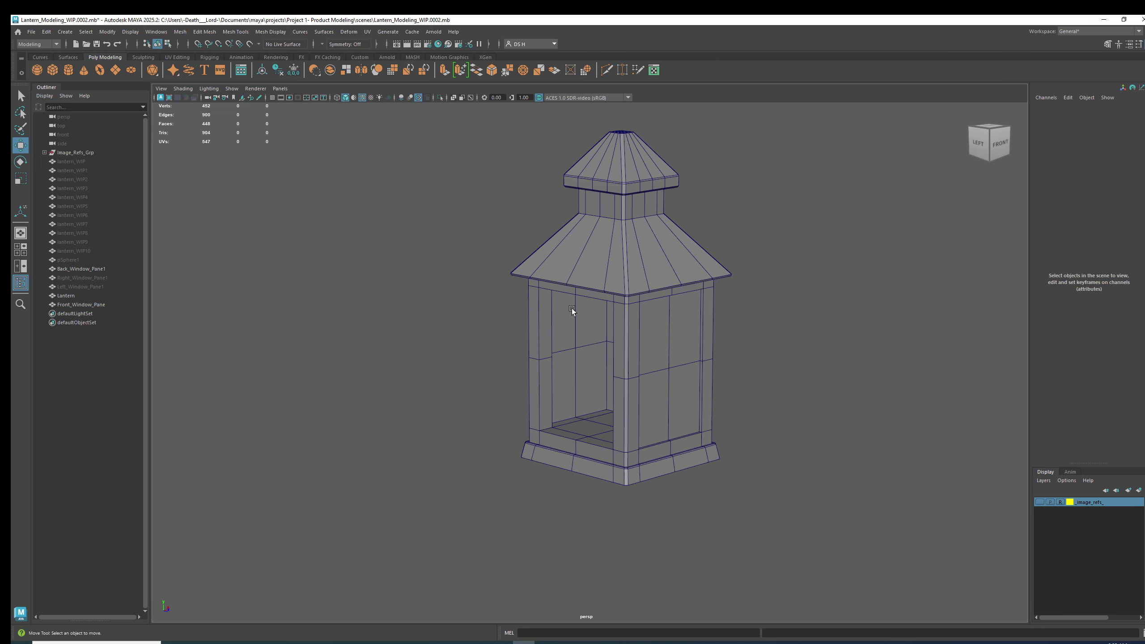
mouse_move(565, 268)
middle_mouse_down("alt")
mouse_move(563, 297)
mouse_move(563, 266)
middle_mouse_up("alt")
key("ctrl+alt+s")
left_click(629, 190)
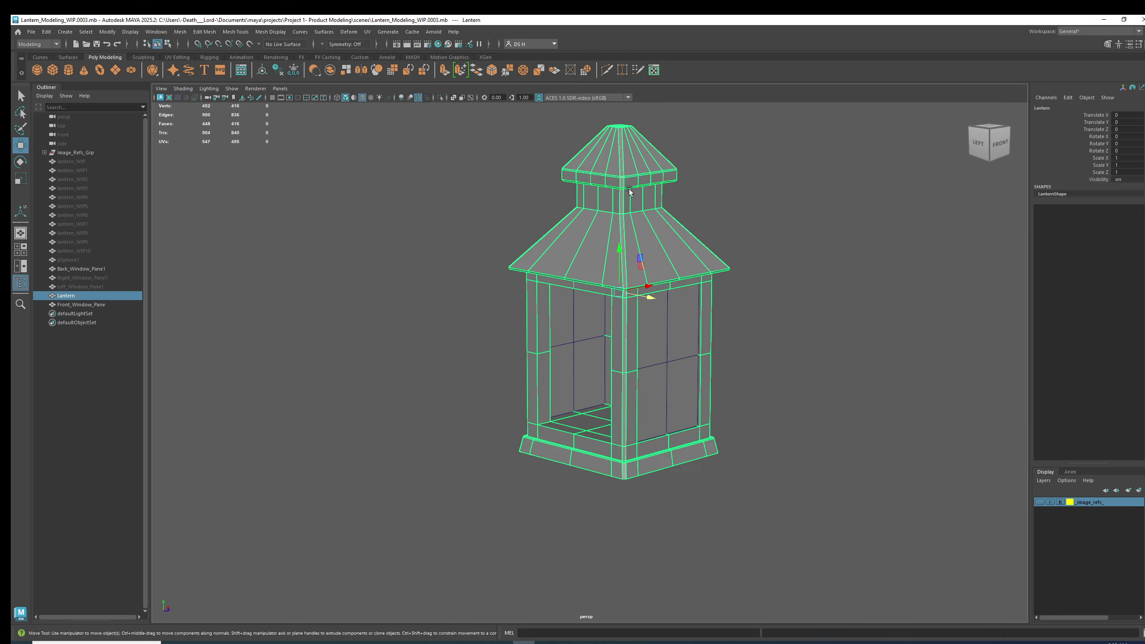
left_click(272, 339)
Step: Select the hidden right window pane, Right_Window_Pane1, and make it visible on the lantern
left_click(103, 276)
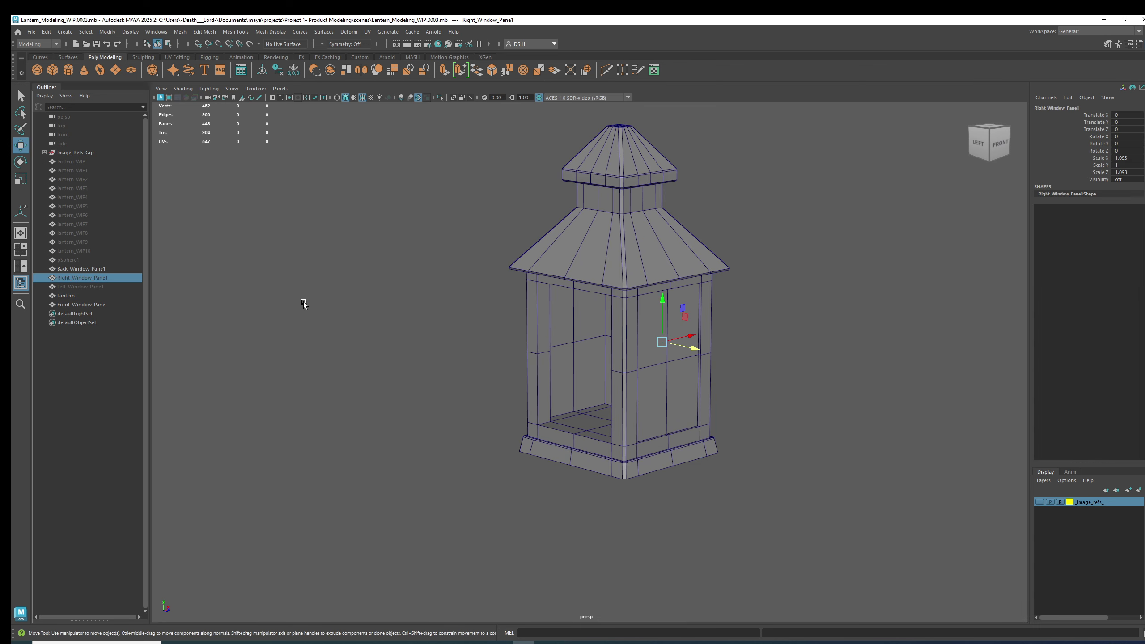
left_click_drag(303, 302, 529, 279, "alt")
scroll(529, 279, "up", 3)
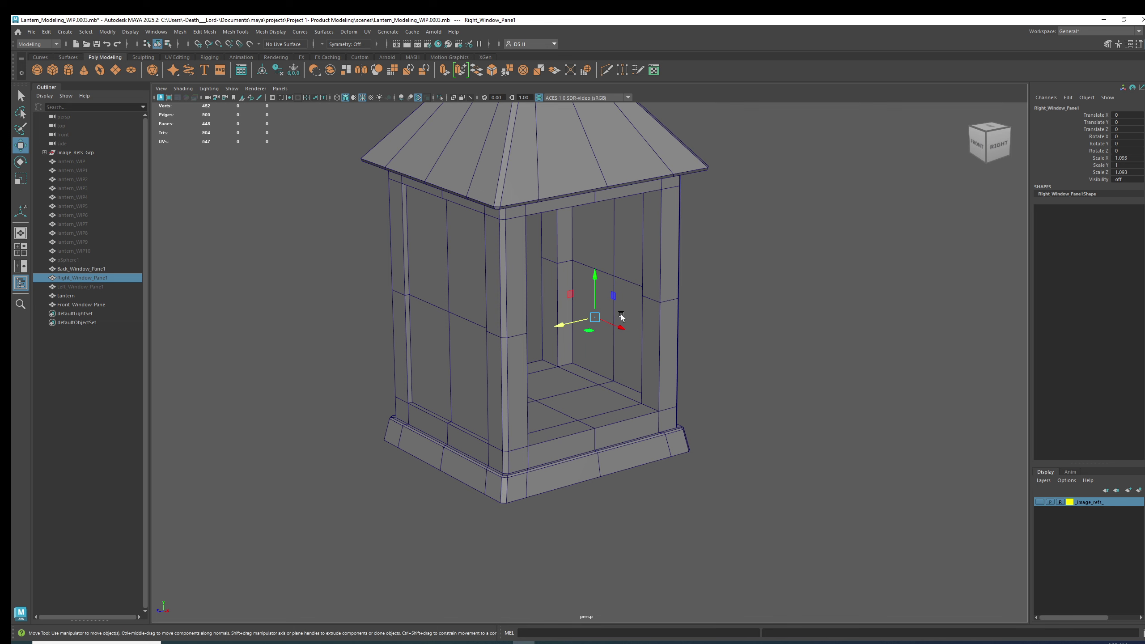
key("h")
left_click_drag(718, 372, 673, 392, "alt")
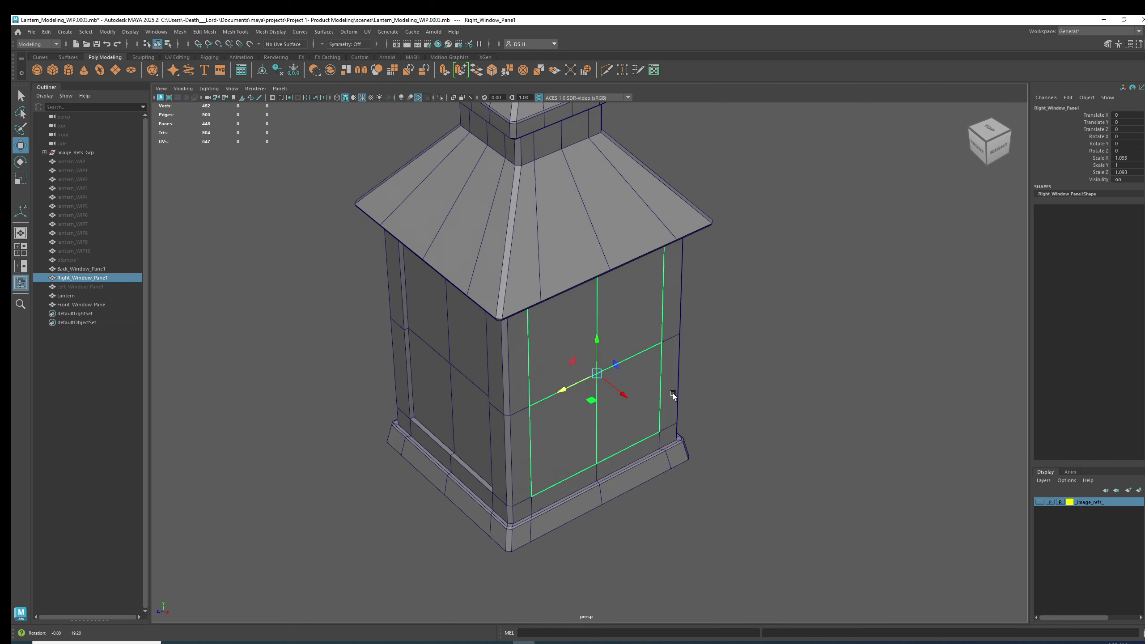
Step: Examine how the right window pane sits against its frame opening from several angles
scroll(866, 474, "up", 5)
left_click_drag(866, 475, 613, 353, "alt")
scroll(804, 408, "down", 6)
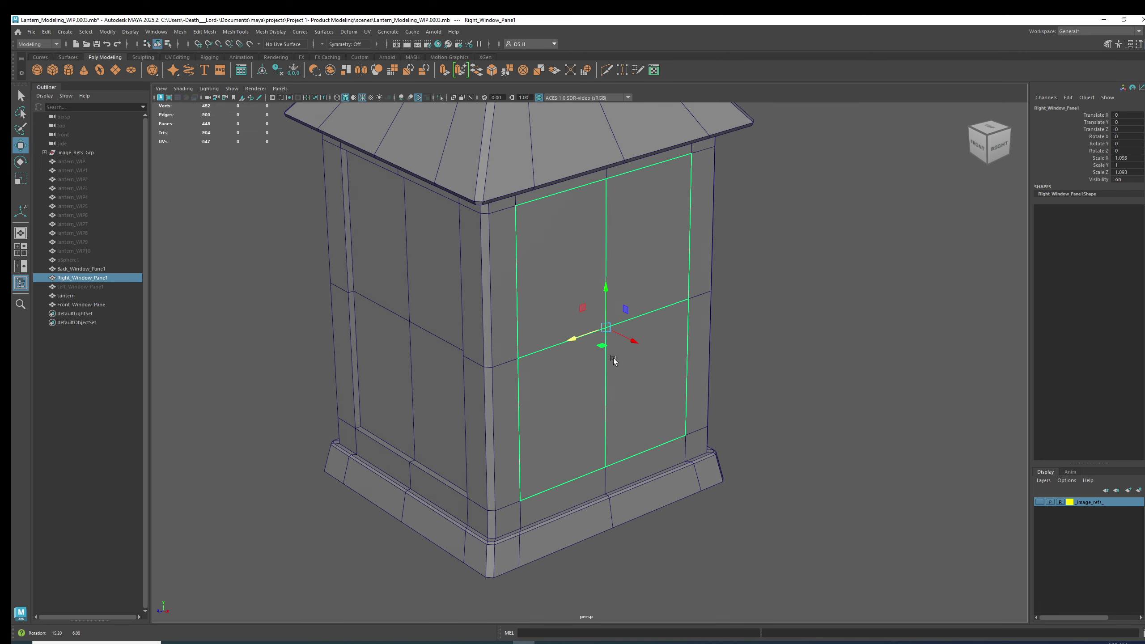
middle_click_drag(626, 353, 660, 332, "alt")
scroll(635, 332, "up", 1)
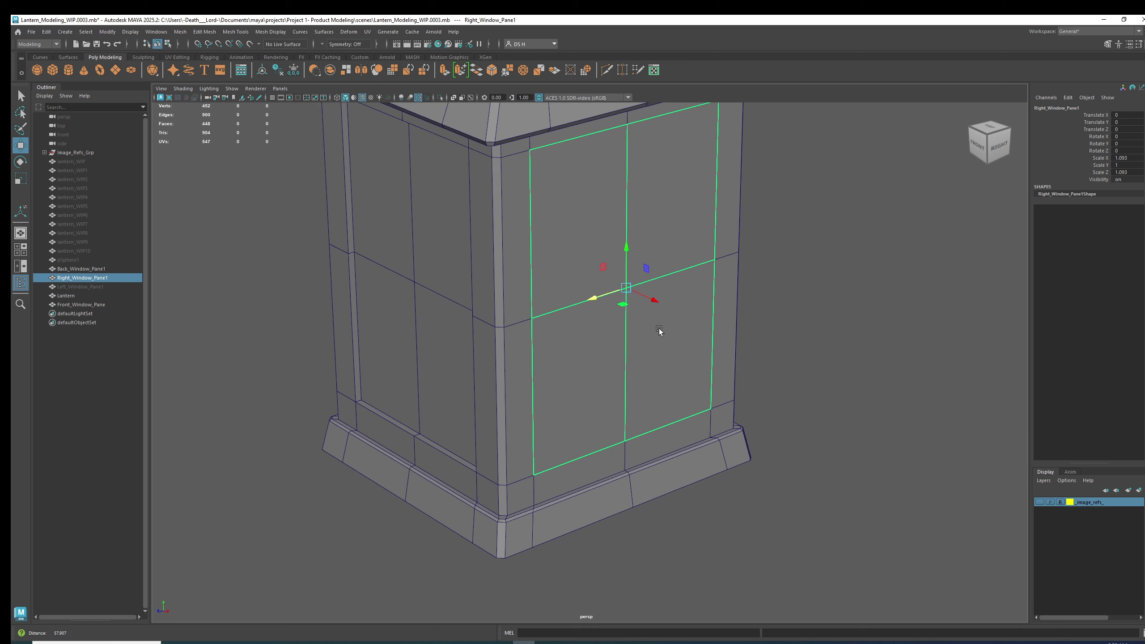
scroll(659, 331, "up", 1)
left_click_drag(660, 332, 683, 354, "alt")
scroll(797, 336, "down", 2)
middle_click_drag(797, 336, 749, 304, "alt")
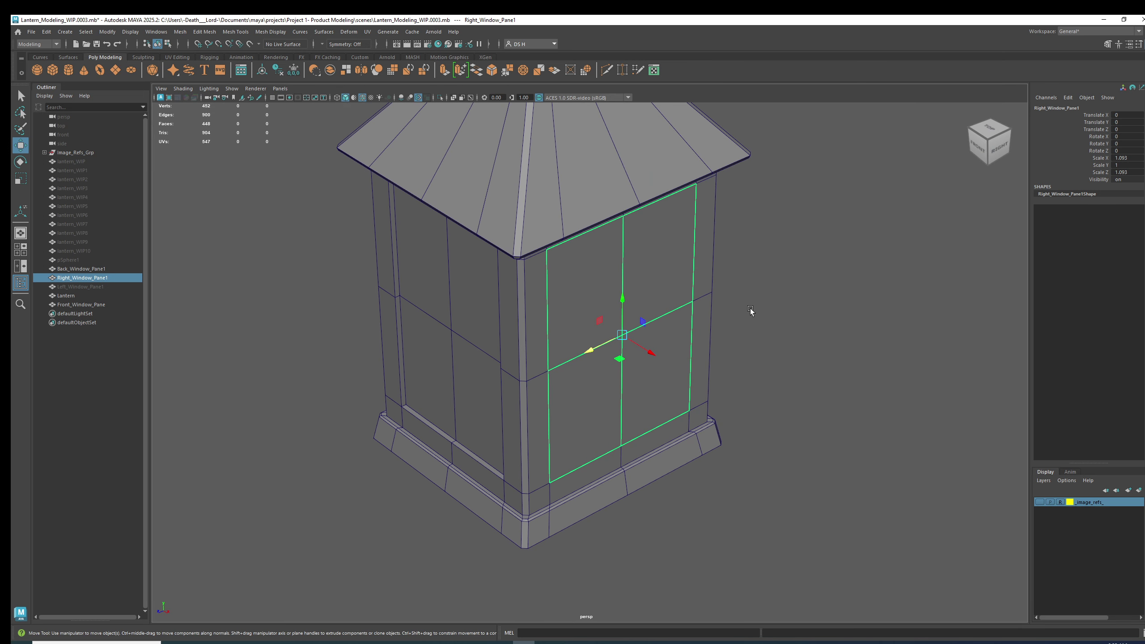
Step: Extrude the right window pane's faces with a thickness of -0.03
right_click(760, 256, "shift")
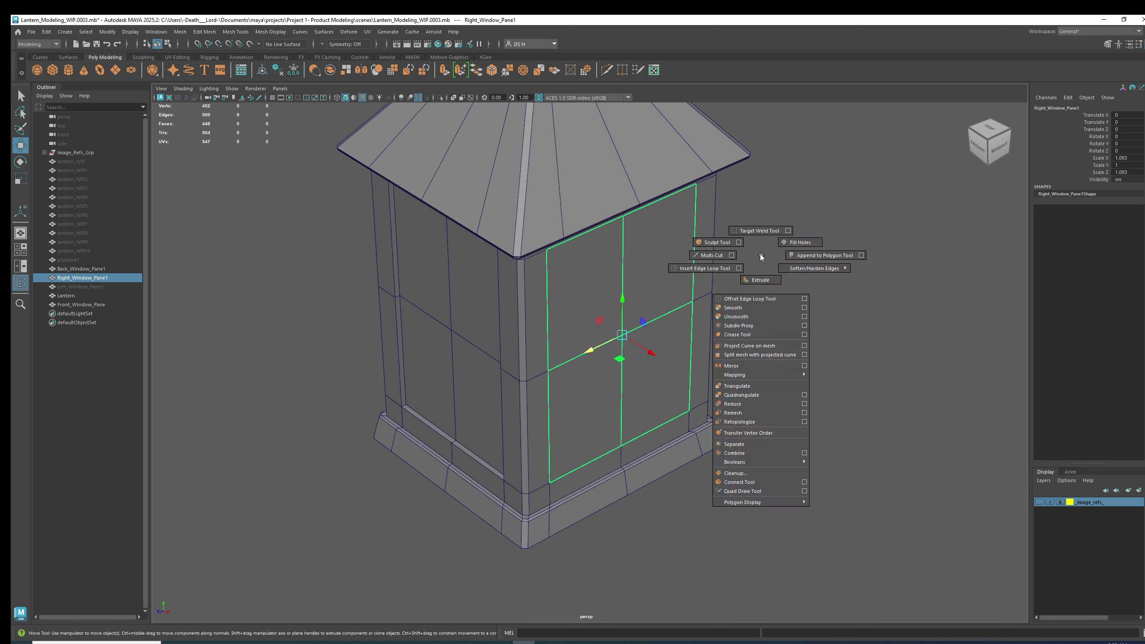
left_click(762, 256)
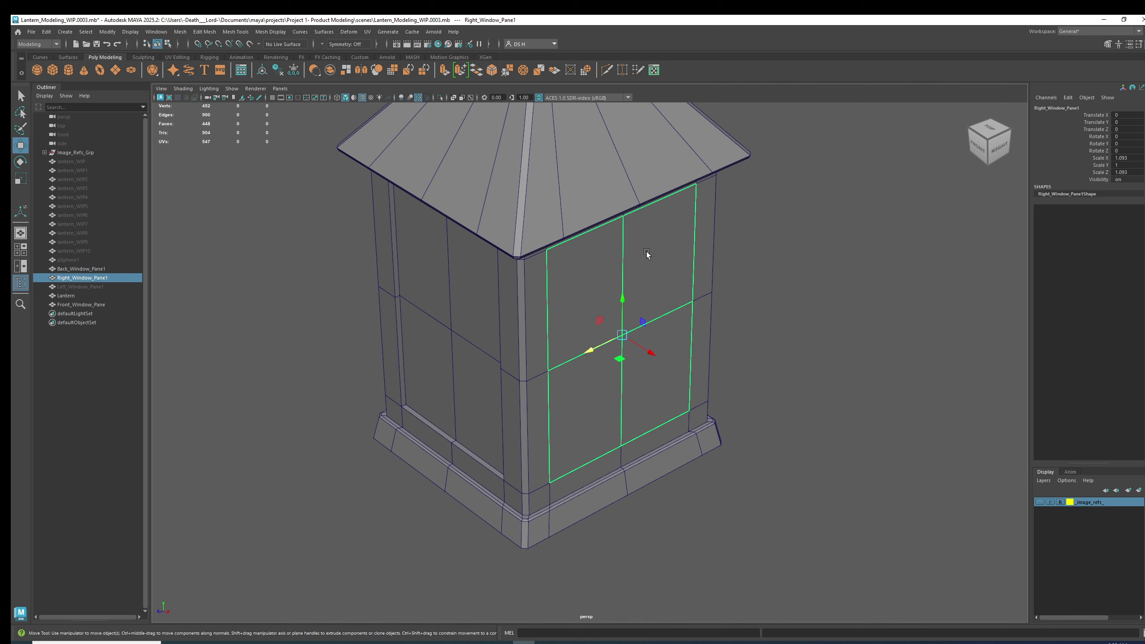
right_click(785, 216, "shift")
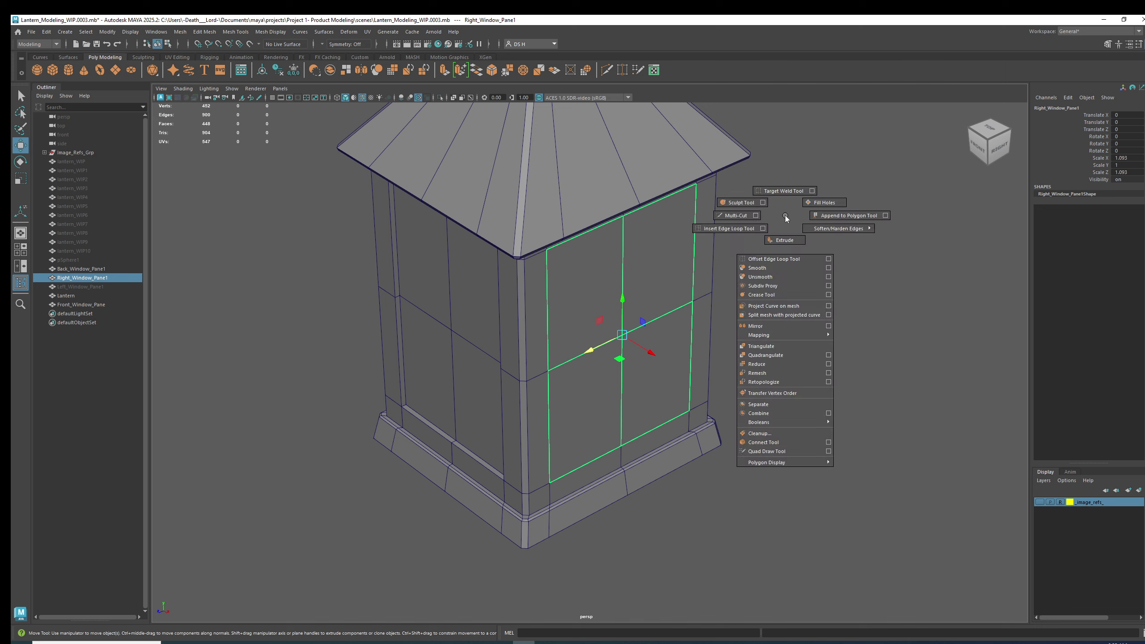
right_click_drag(778, 247, 782, 244, "shift")
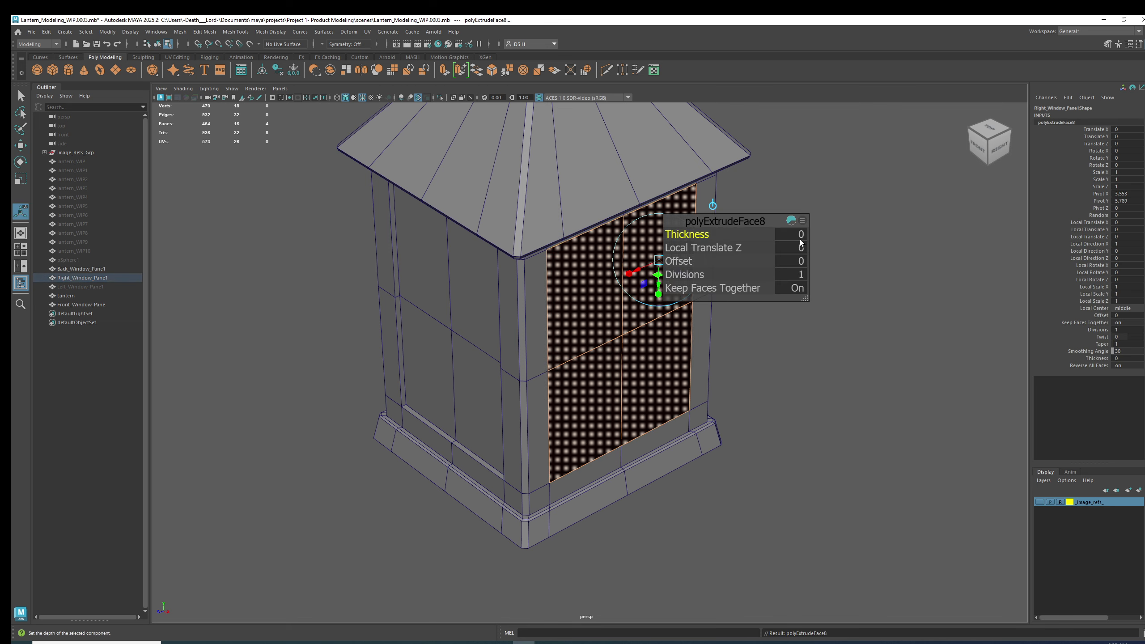
key("f")
scroll(579, 387, "up", 8)
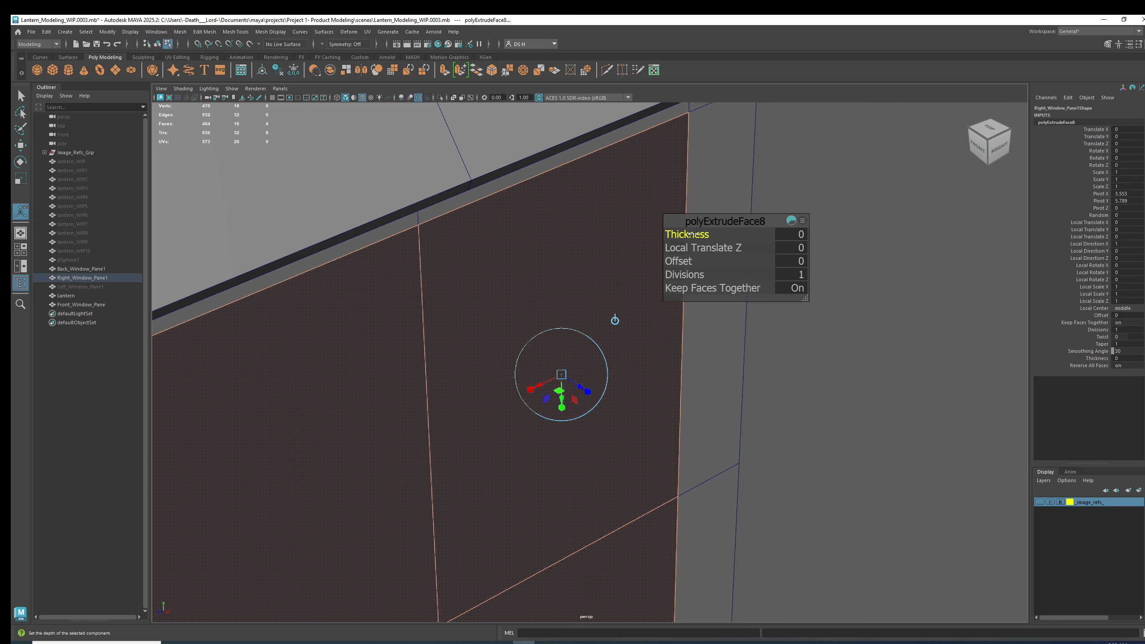
left_click_drag(693, 234, 558, 295)
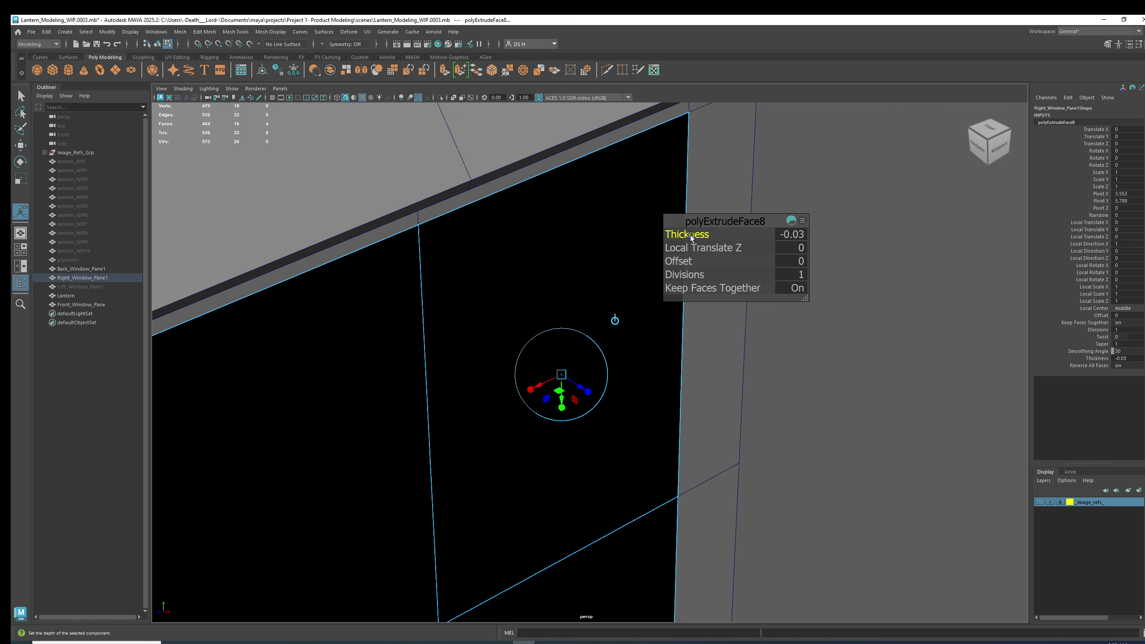
Step: Check the right pane's extrusion in wireframe display and set its thickness to -0.09
scroll(360, 284, "down", 10)
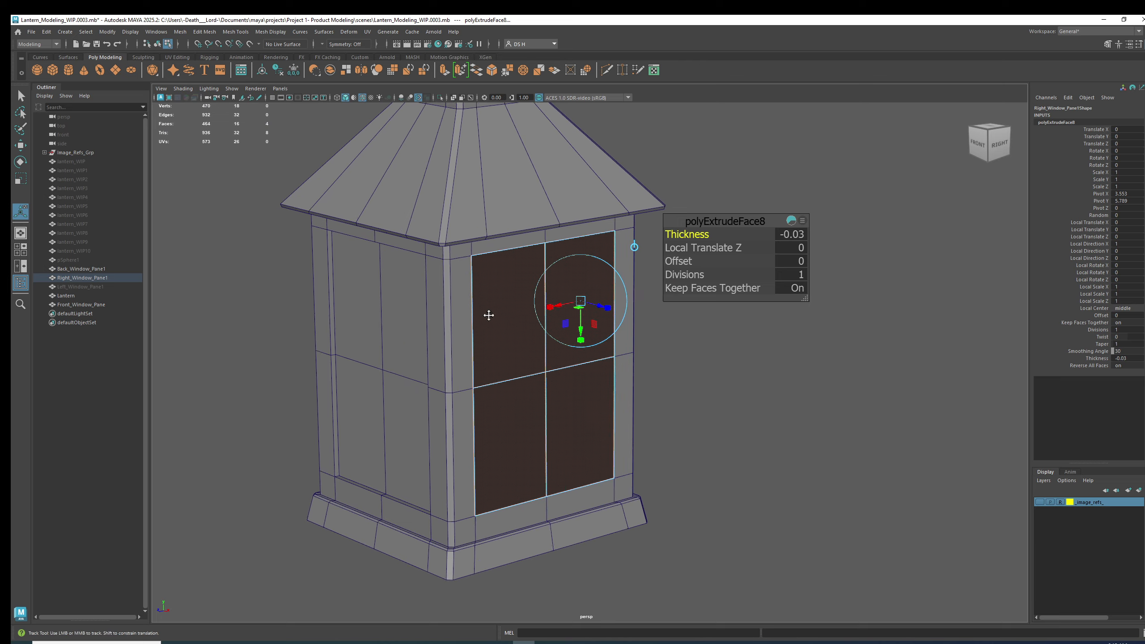
key("4")
left_click_drag(647, 388, 634, 214, "alt")
scroll(836, 416, "up", 10)
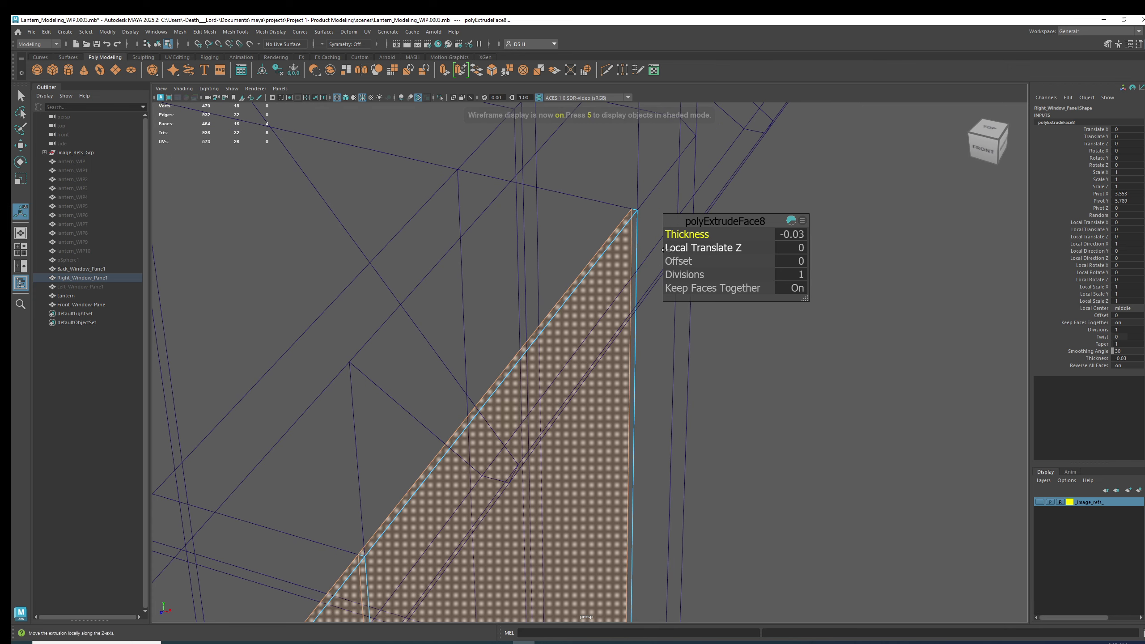
left_click(792, 234)
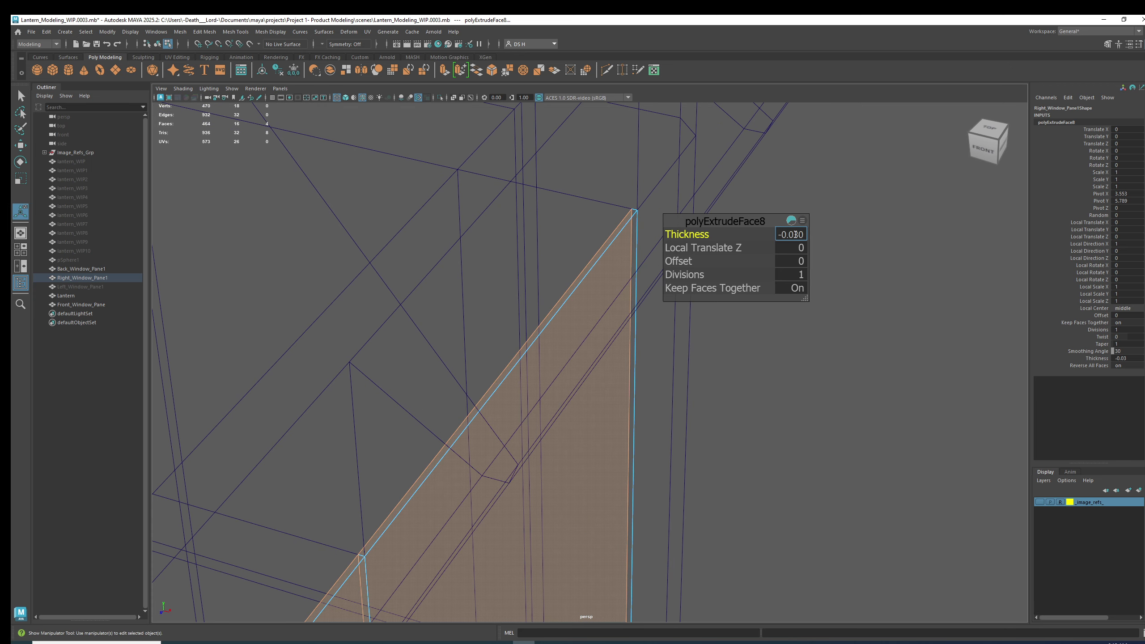
left_click_drag(794, 235, 807, 238)
key("Return")
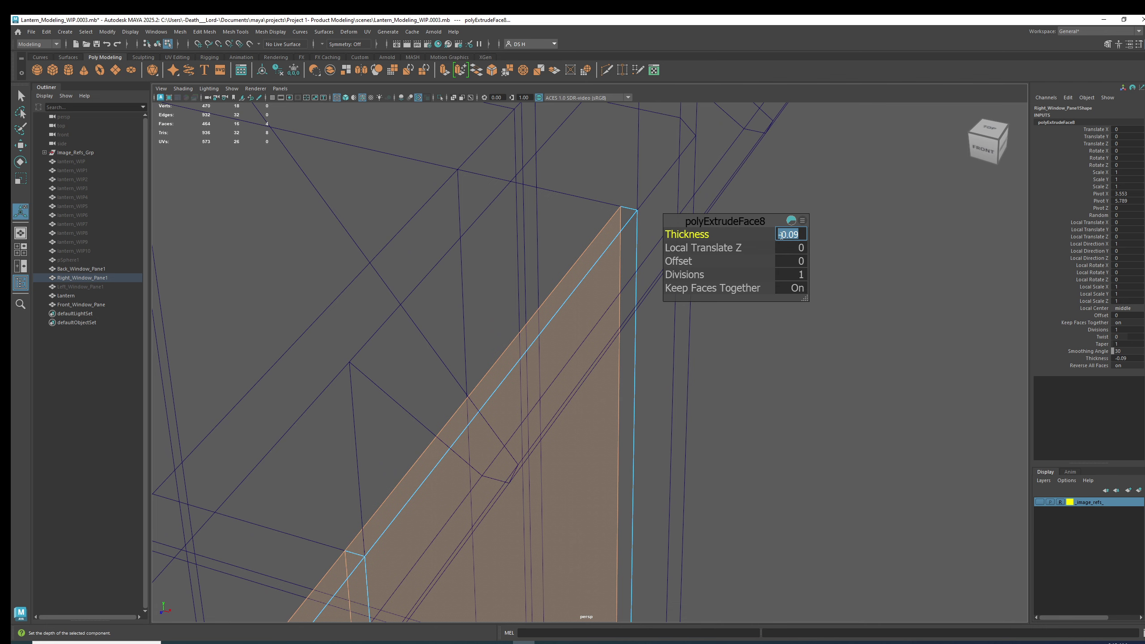
Step: Close the extrusion settings, restore shaded display and return the right window pane to object mode
key("t")
left_click_drag(519, 300, 752, 518, "alt")
left_click(908, 396)
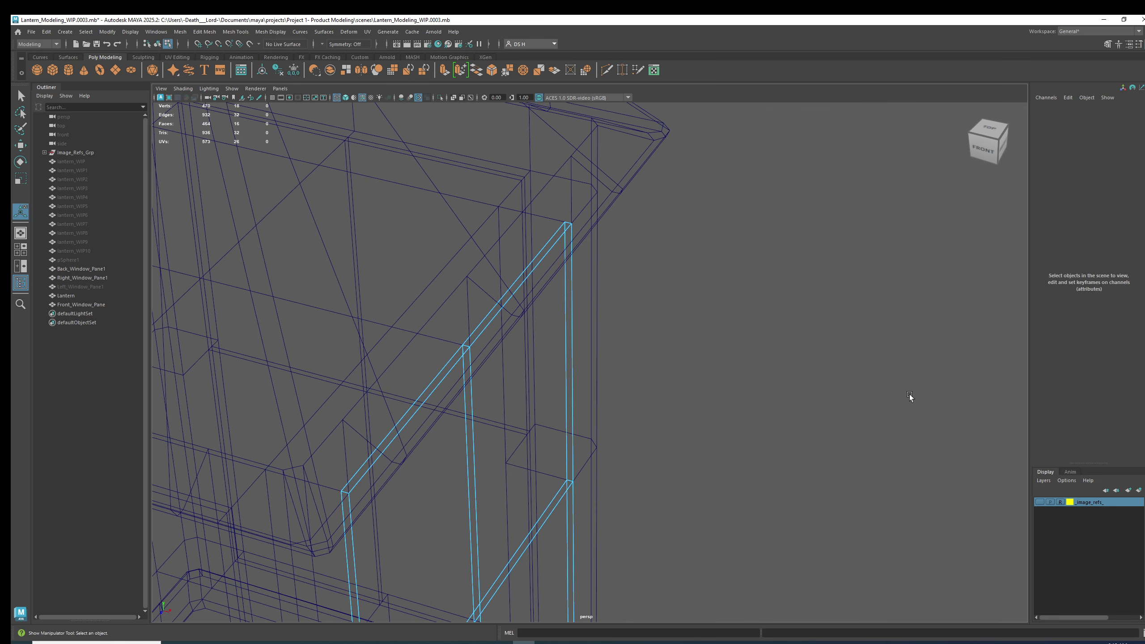
key("5")
scroll(726, 368, "down", 10)
left_click_drag(726, 368, 741, 337, "alt")
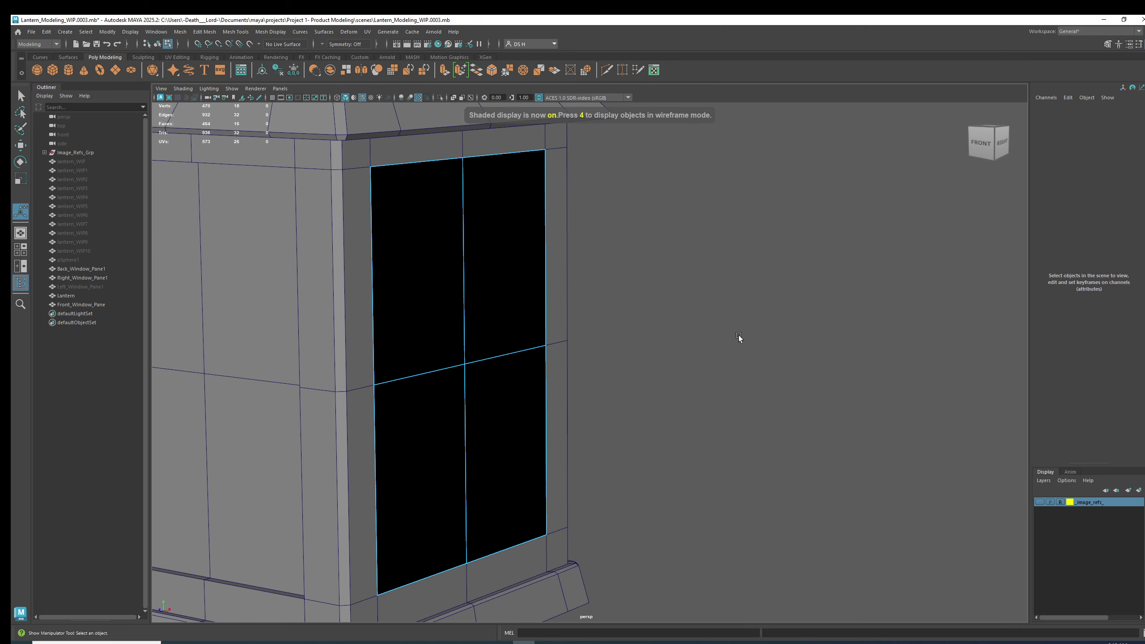
right_click_drag(521, 304, 739, 179)
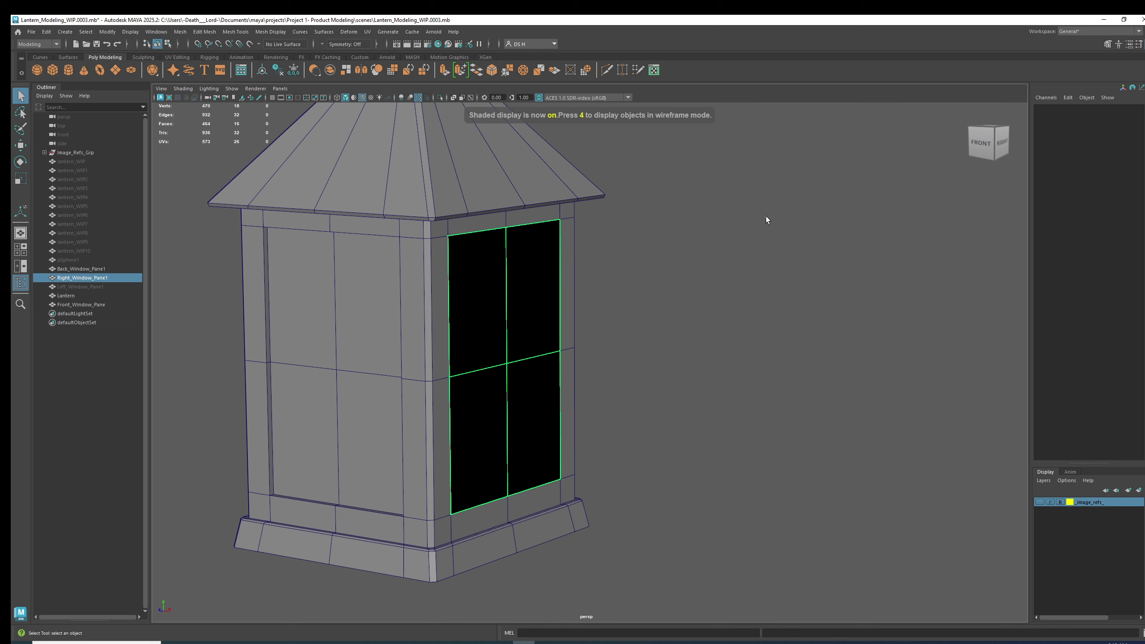
key("q")
Step: Reselect the right window pane and reverse its normals
left_click(766, 216)
left_click(528, 272)
left_click_drag(579, 278, 612, 326, "alt")
key("w")
middle_click_drag(612, 326, 637, 281, "alt")
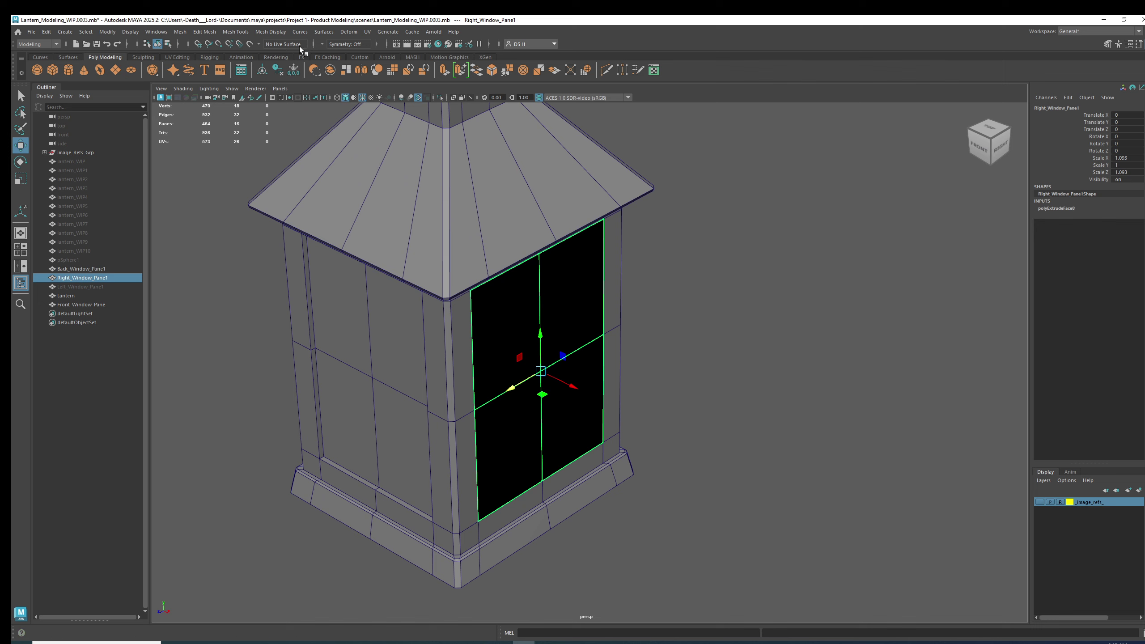
left_click(283, 31)
left_click(274, 76)
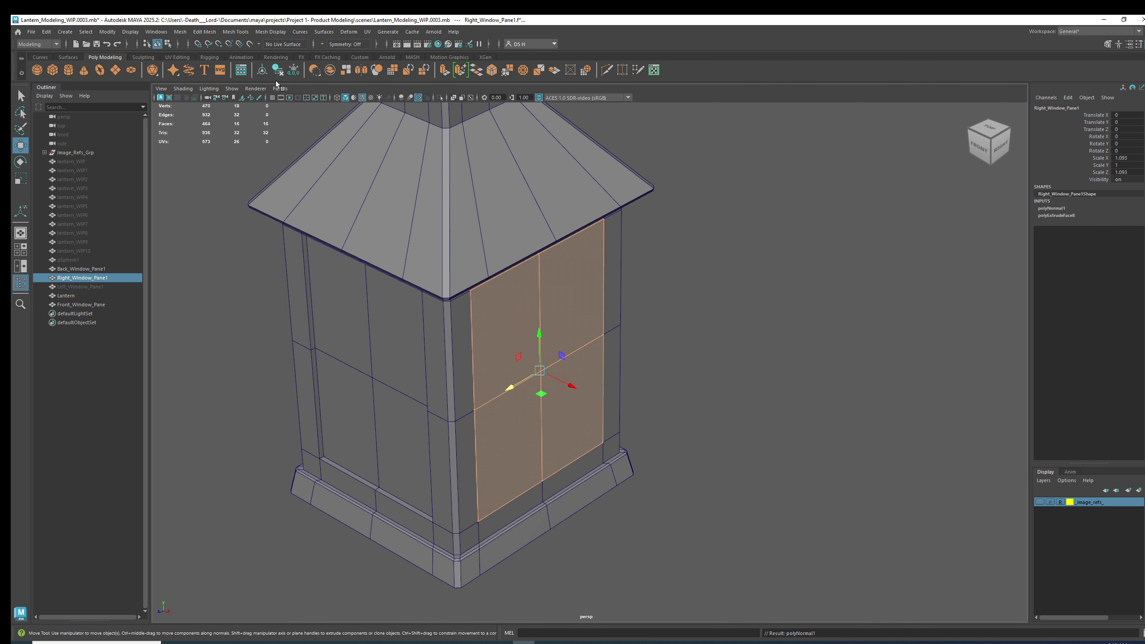
Step: Reselect the right window pane as an object and move it inward along X to recess it into its frame
left_click(774, 275)
left_click_drag(774, 274, 704, 375, "alt")
left_click(583, 301)
right_click_drag(703, 374, 635, 367, "alt")
left_click_drag(627, 367, 620, 374)
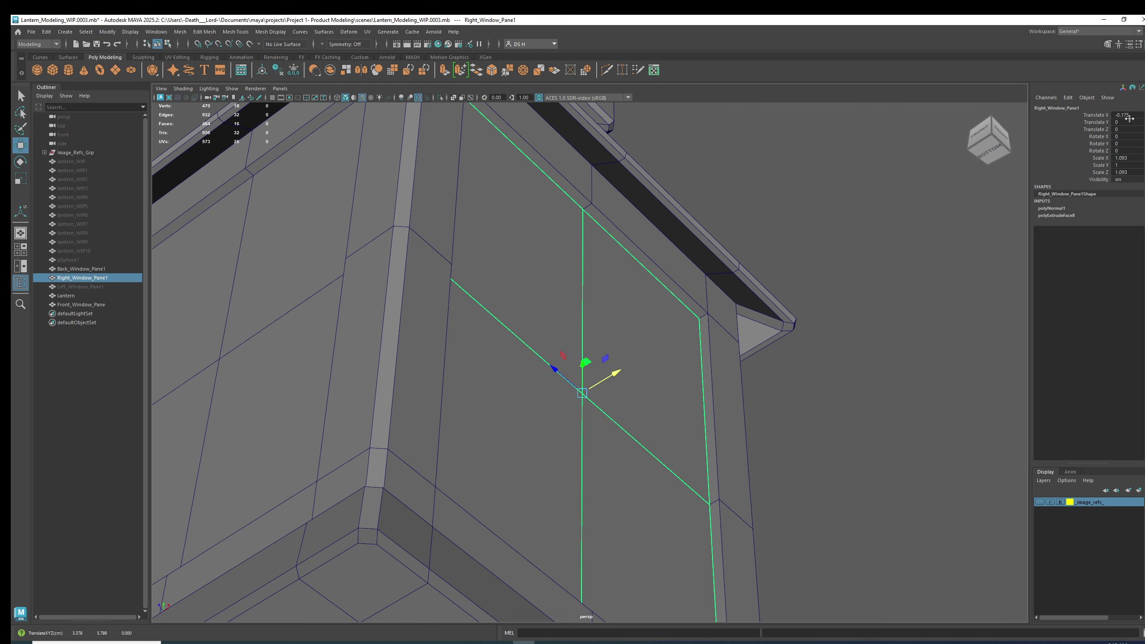
Step: Compare the right window pane's recess and X offset with the front window pane's from several angles
scroll(798, 282, "down", 5)
left_click_drag(798, 282, 429, 156, "alt")
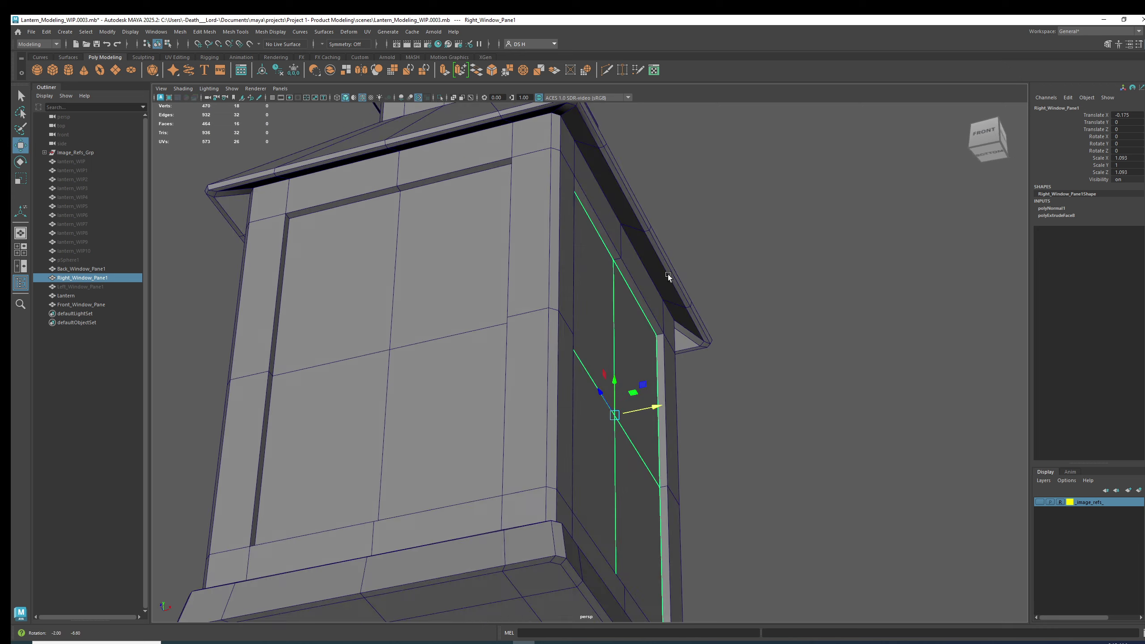
left_click(431, 159)
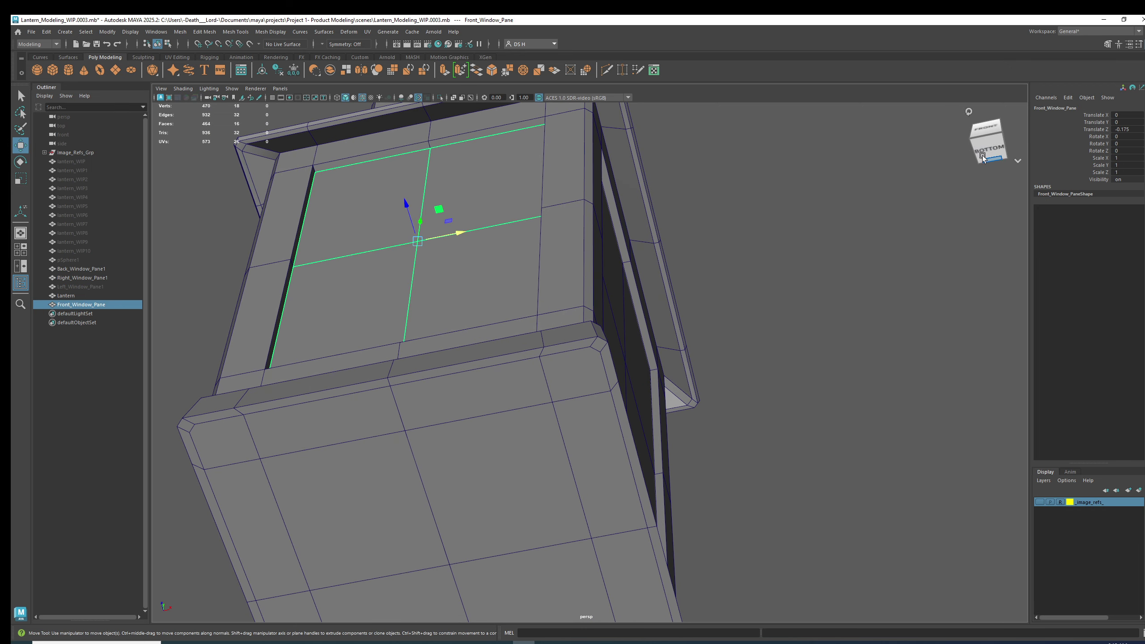
left_click_drag(794, 235, 781, 268, "alt")
left_click(605, 340)
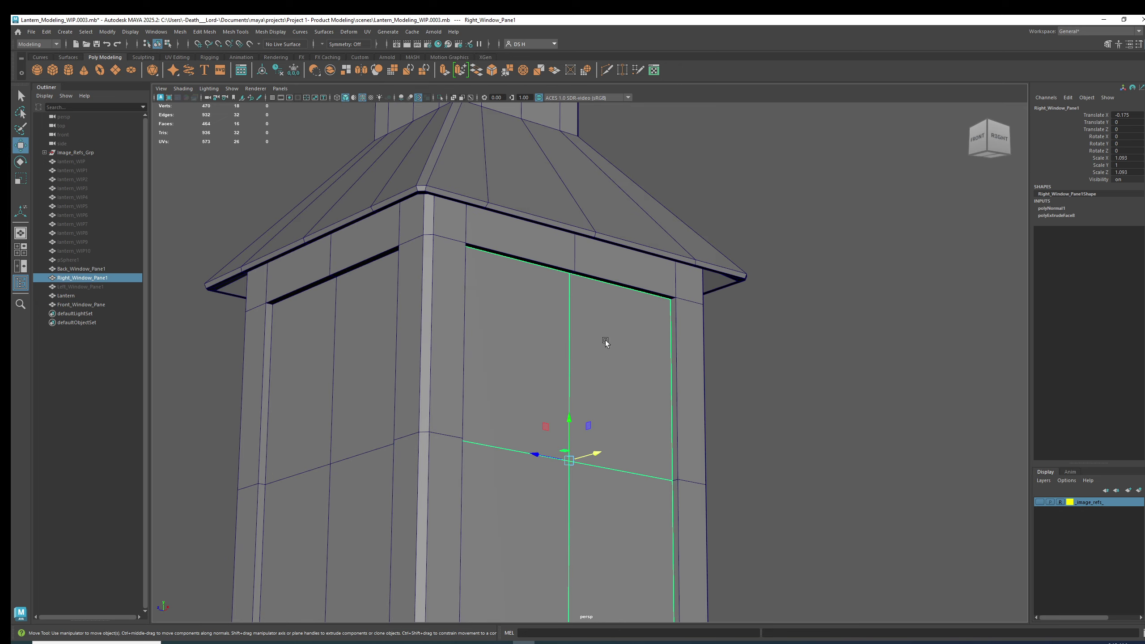
left_click_drag(605, 340, 811, 267, "alt")
scroll(831, 271, "up", 3)
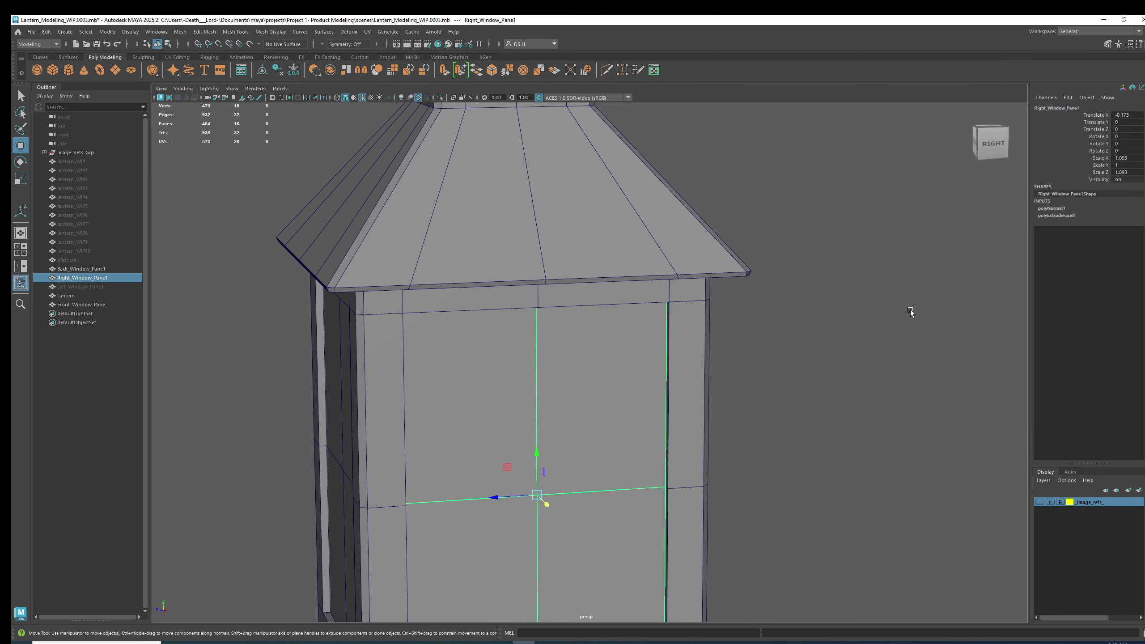
left_click_drag(911, 310, 637, 255, "alt")
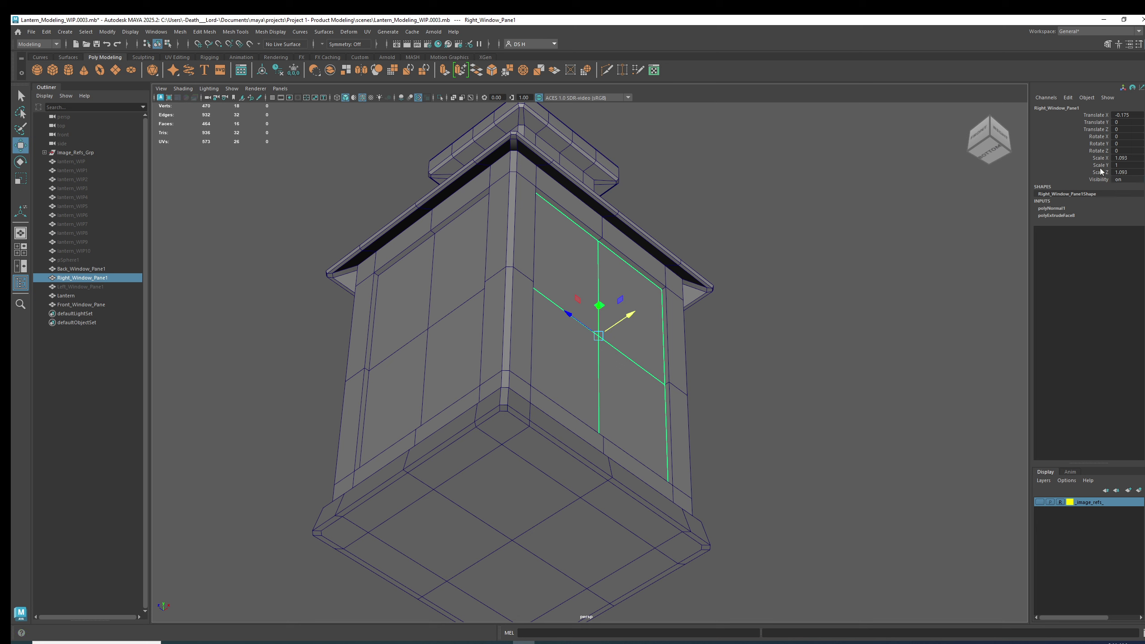
Step: Freeze the right window pane's transformations and delete its construction history
left_click(295, 71)
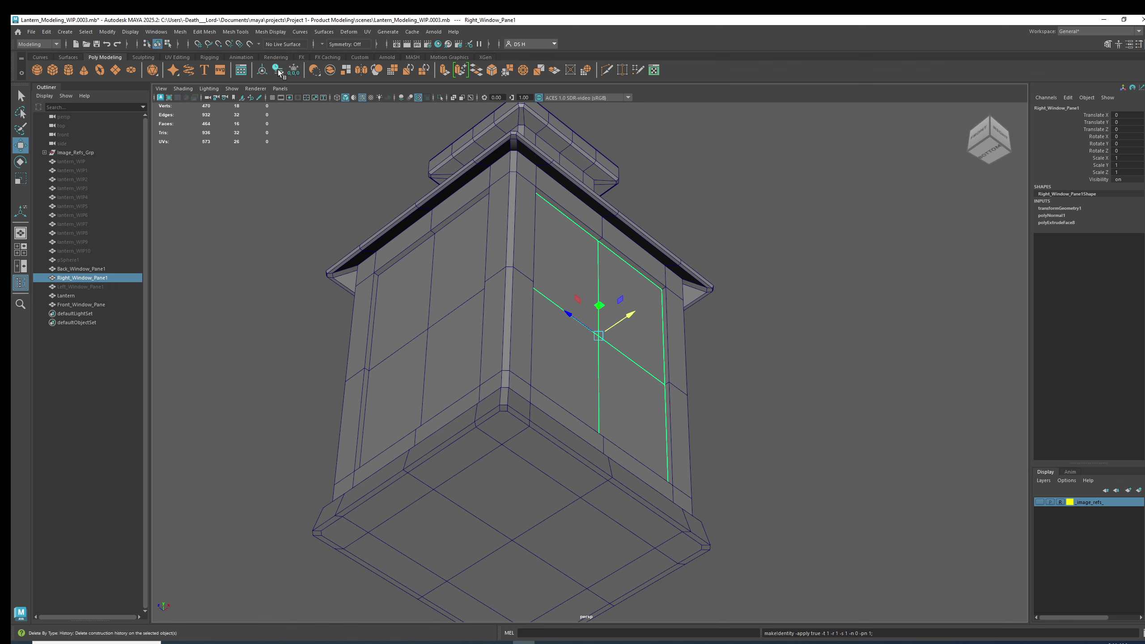
key("alt+shift+d")
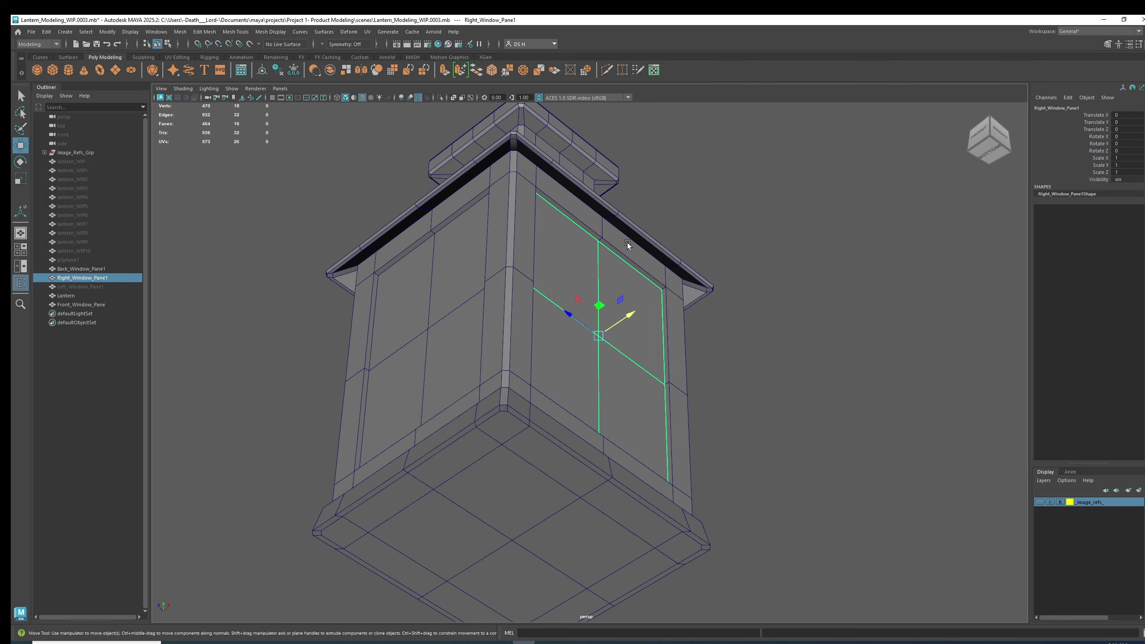
left_click_drag(627, 244, 648, 285, "alt")
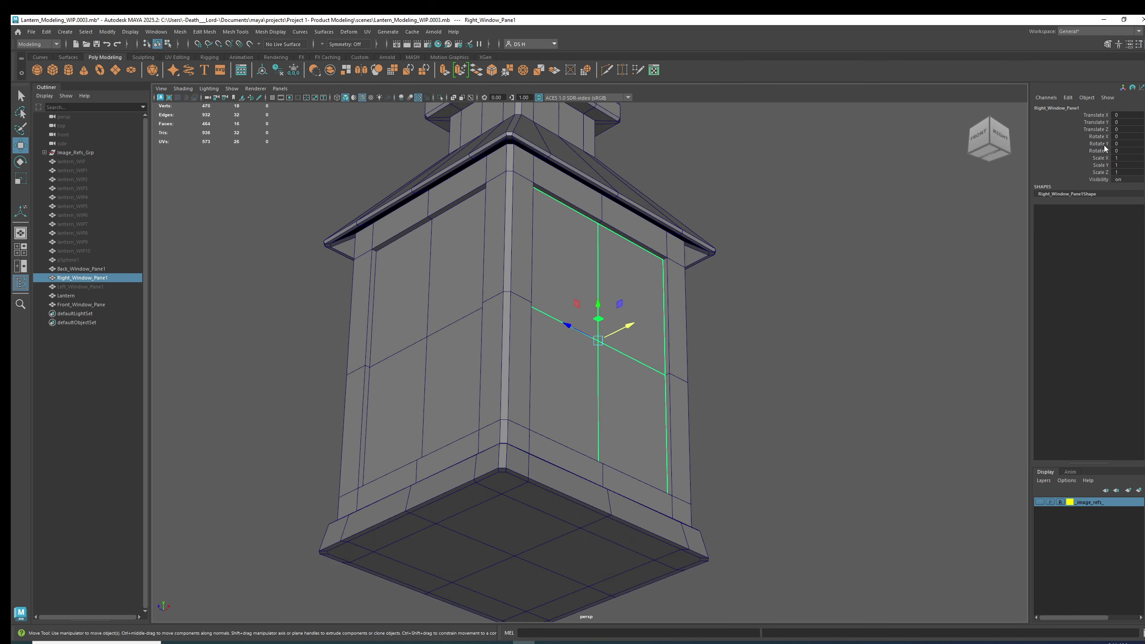
Step: Try moving the right window pane along X and undo the move
scroll(645, 258, "up", 3)
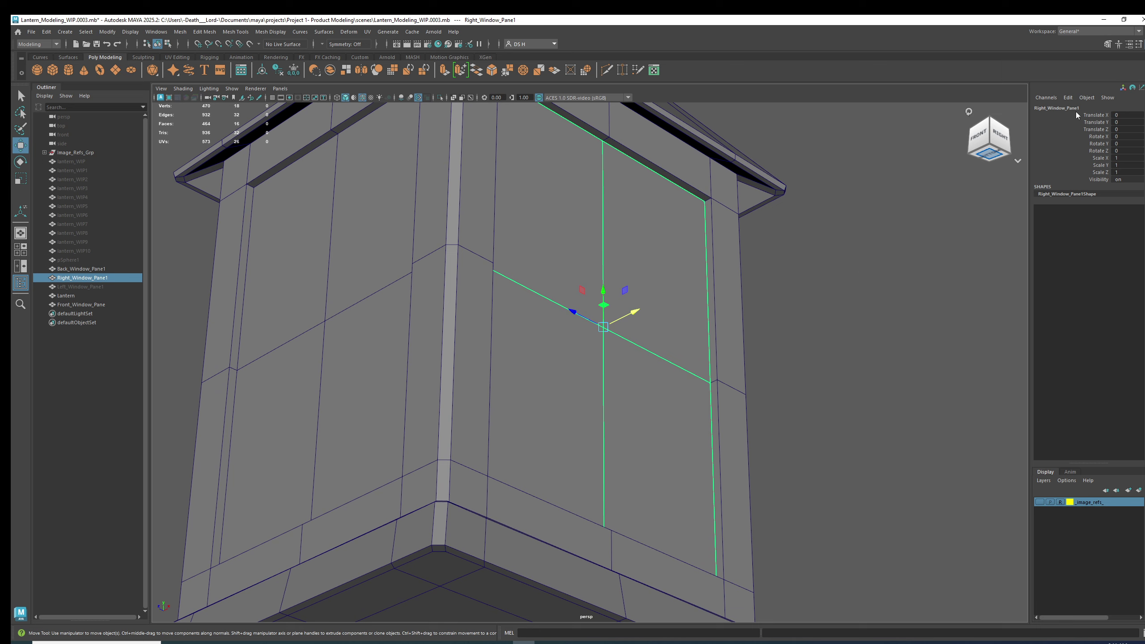
left_click_drag(632, 314, 623, 325)
key("ctrl+z")
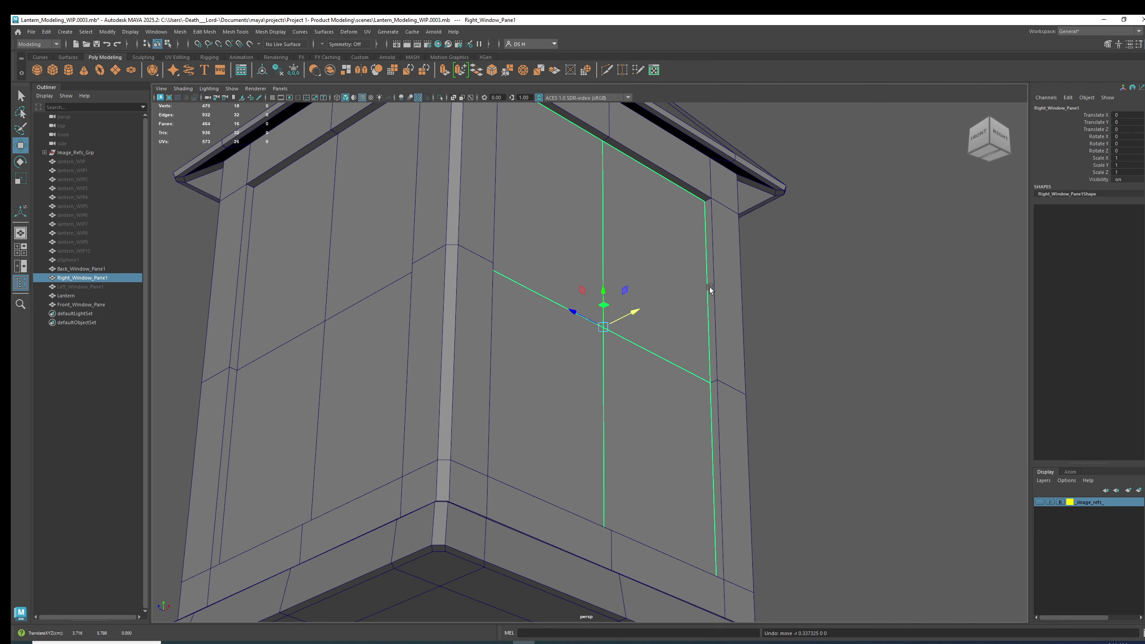
Step: Select the hidden left window pane and make it visible on the lantern's open side
scroll(709, 289, "down", 8)
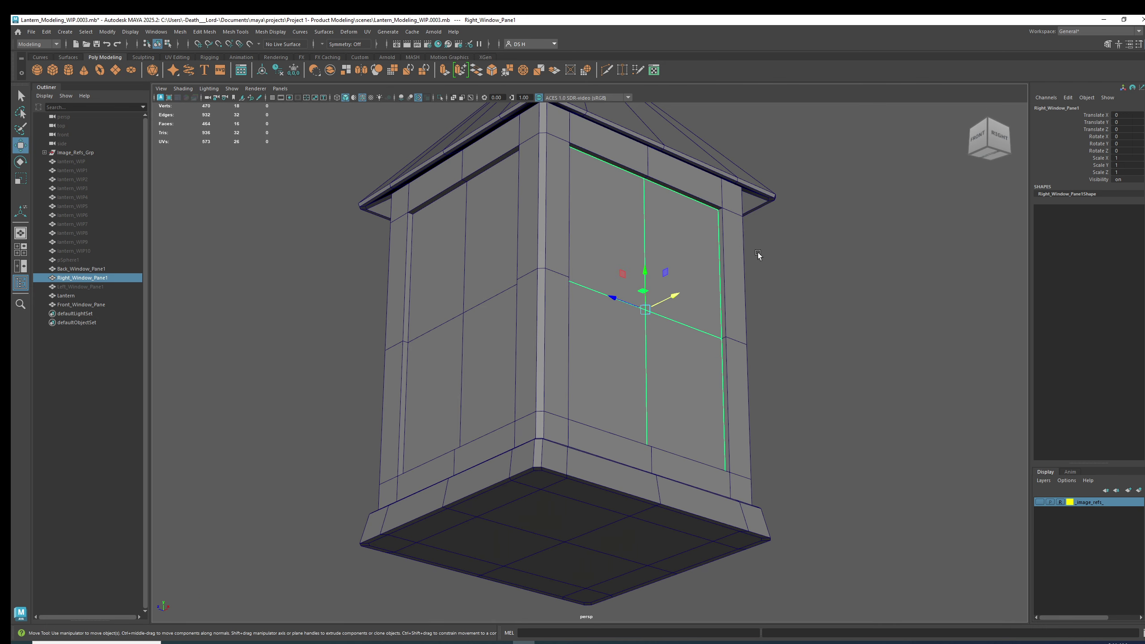
left_click(841, 251)
left_click_drag(812, 259, 658, 236, "alt")
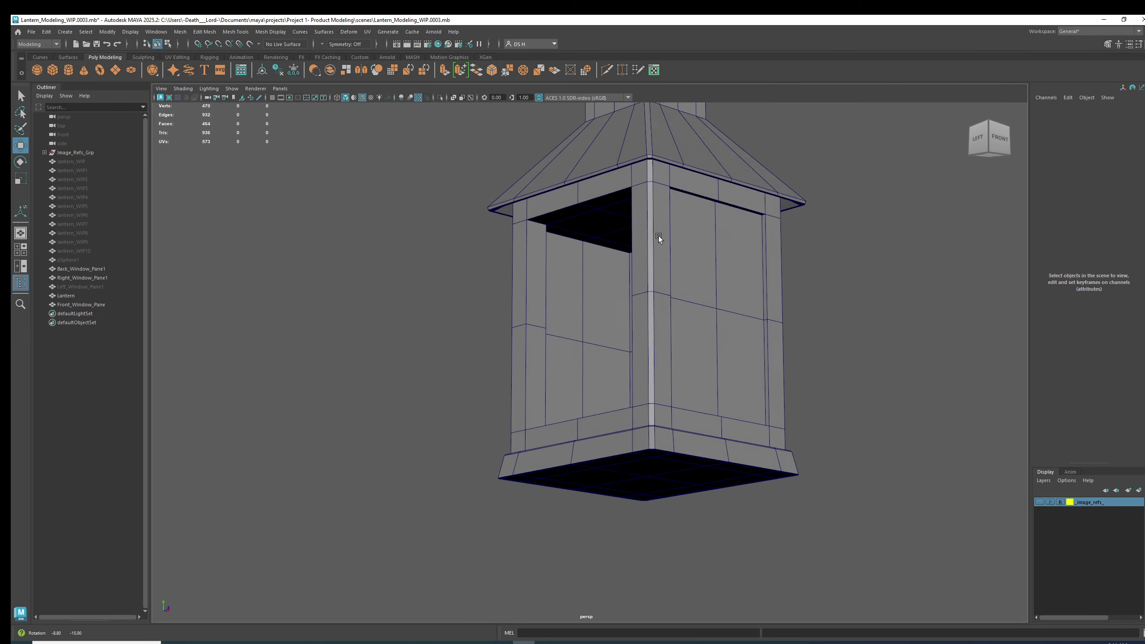
left_click(593, 202)
left_click_drag(592, 202, 663, 225, "alt")
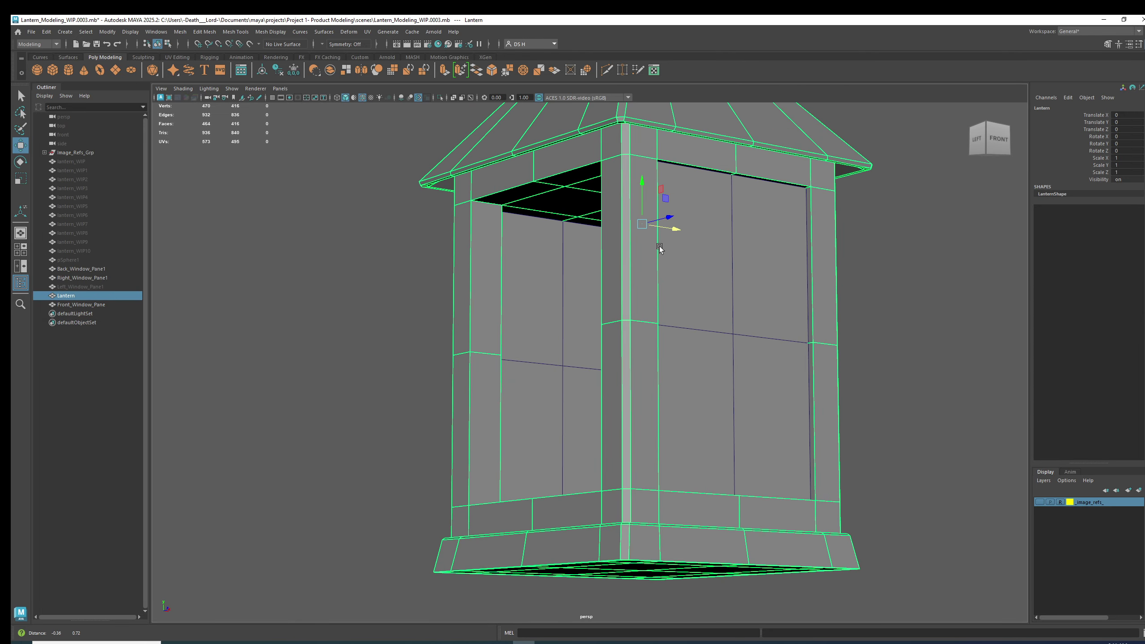
left_click(200, 328)
left_click(102, 286)
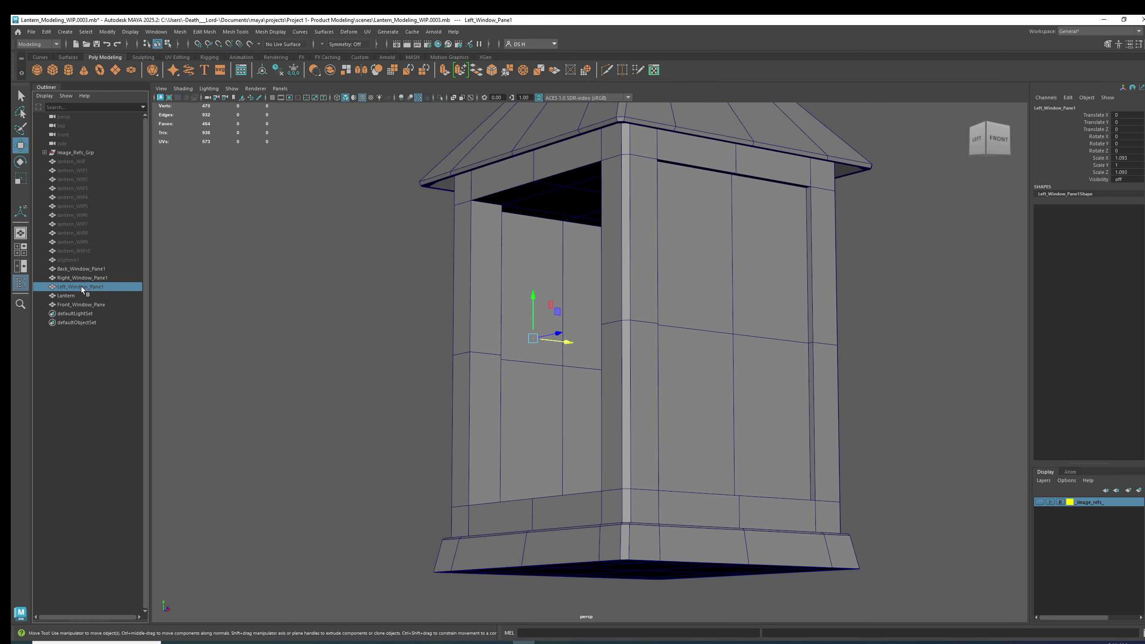
key("h")
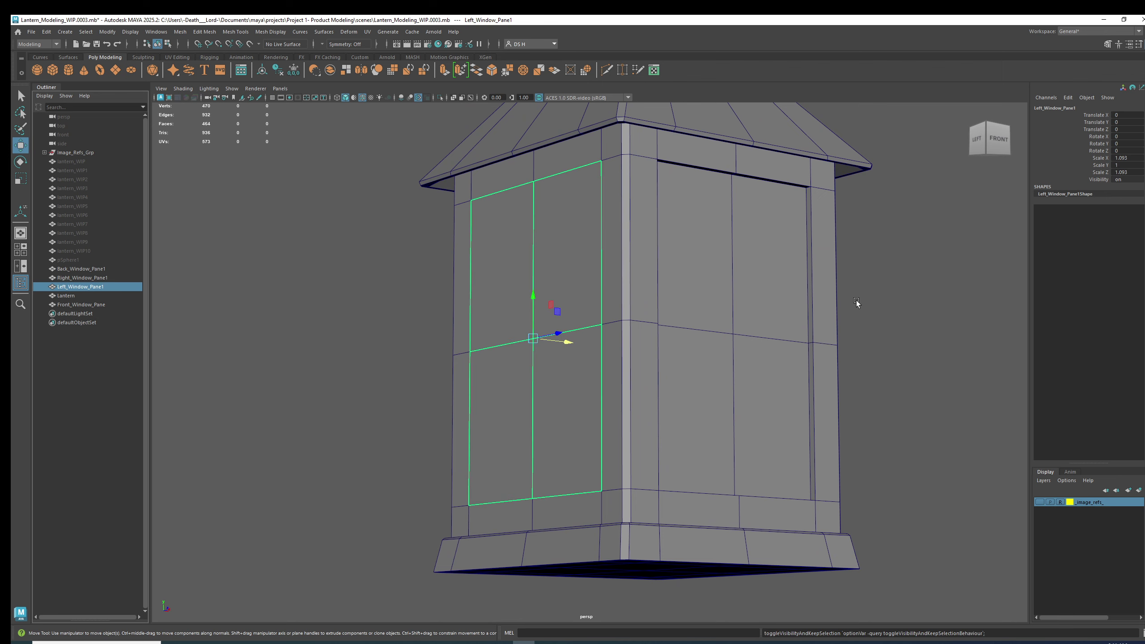
Step: Extrude the left window pane with a thickness of -0.09
left_click_drag(856, 301, 554, 235, "alt")
right_click(337, 197, "shift")
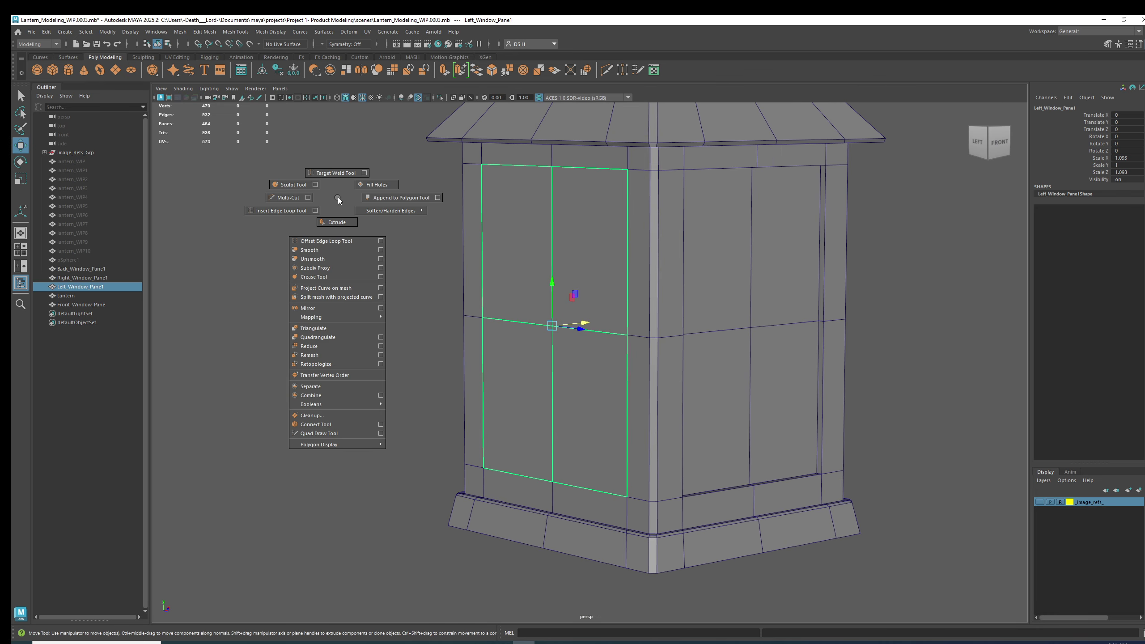
left_click(336, 222)
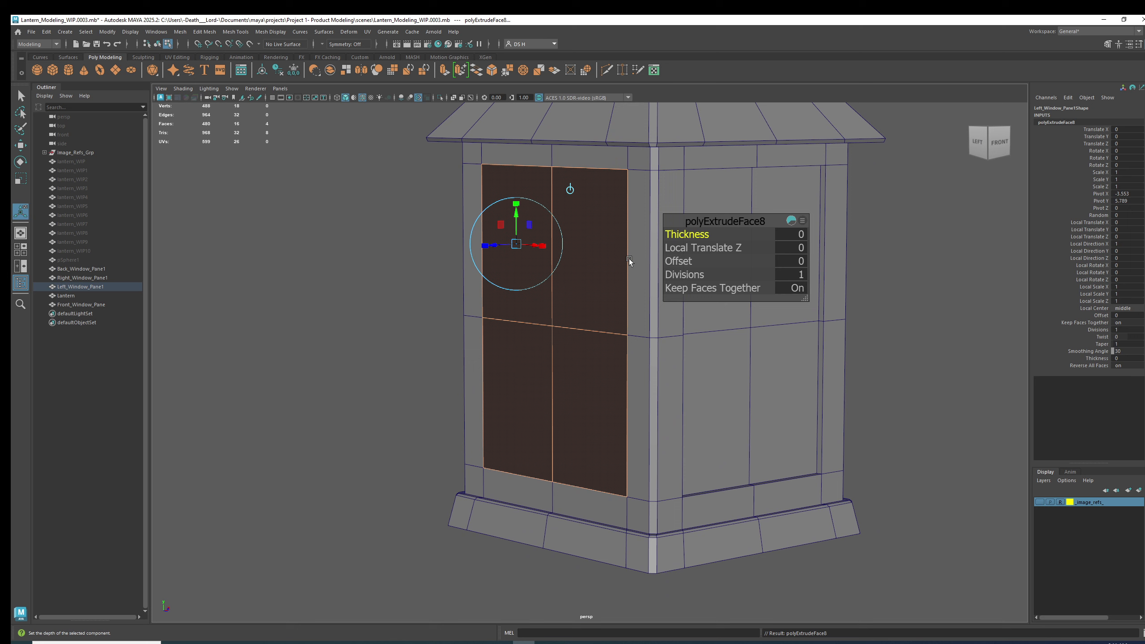
left_click(796, 233)
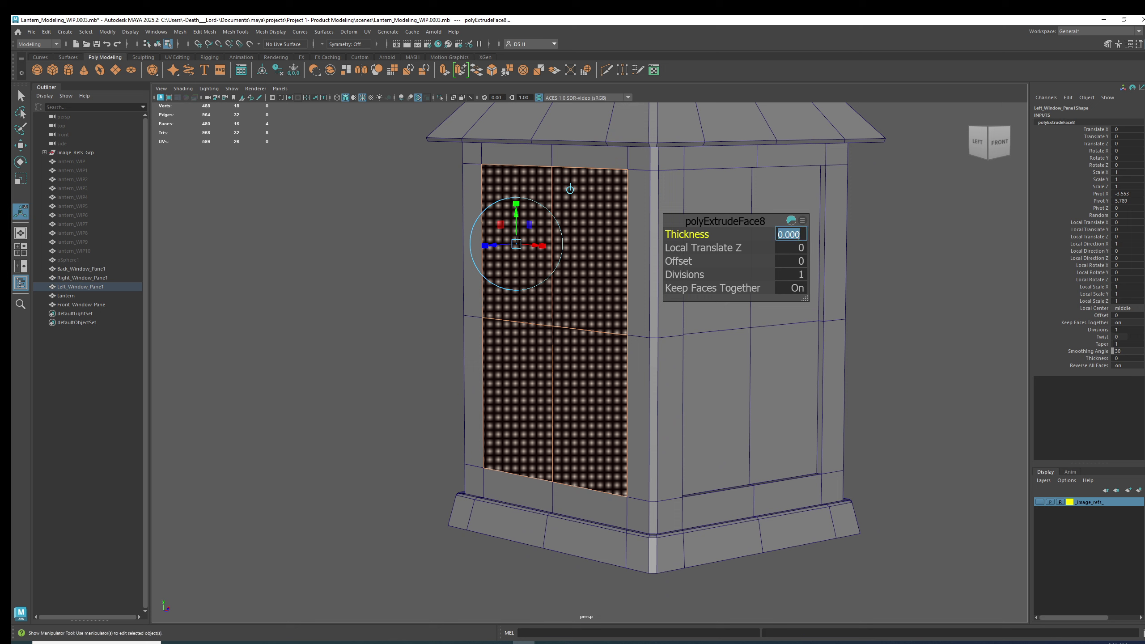
left_click(688, 234)
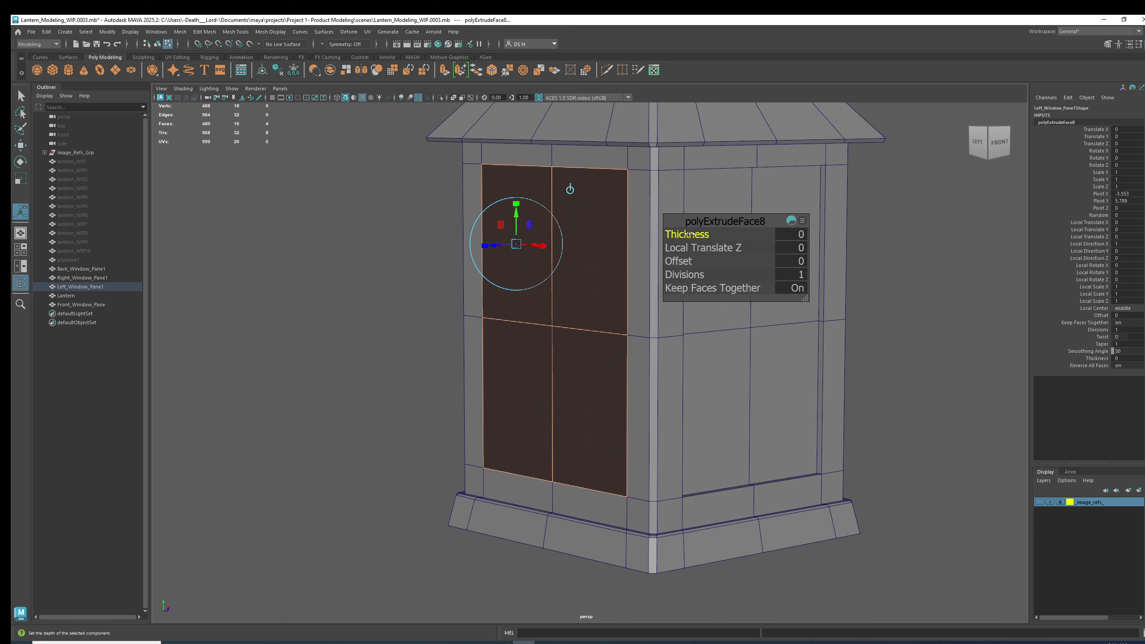
scroll(688, 235, "up", 4)
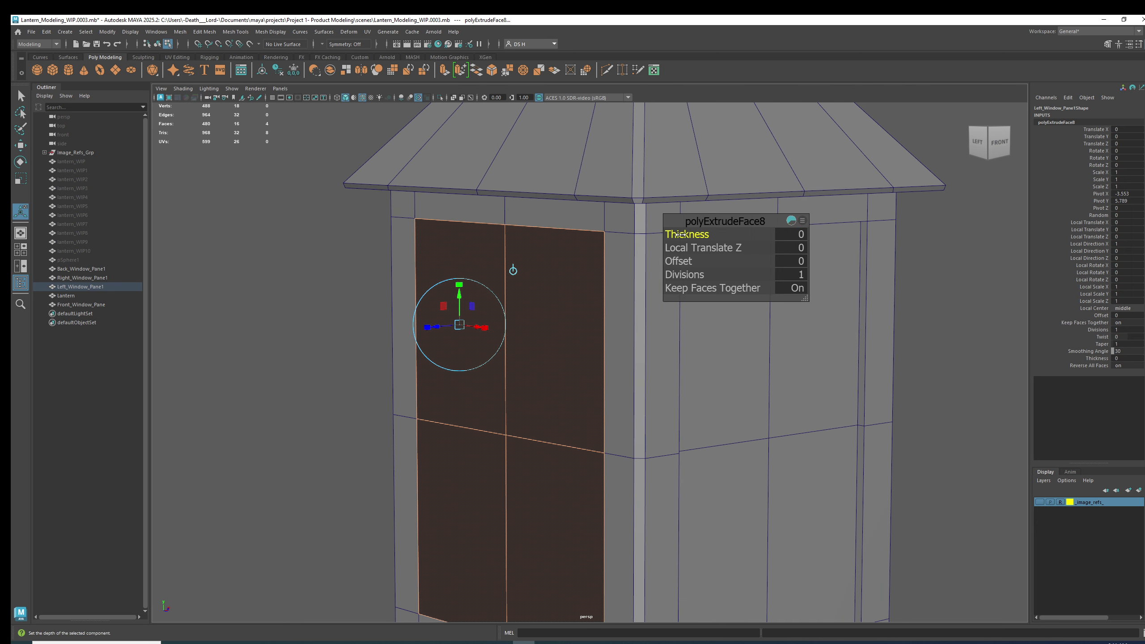
left_click_drag(680, 235, 679, 235)
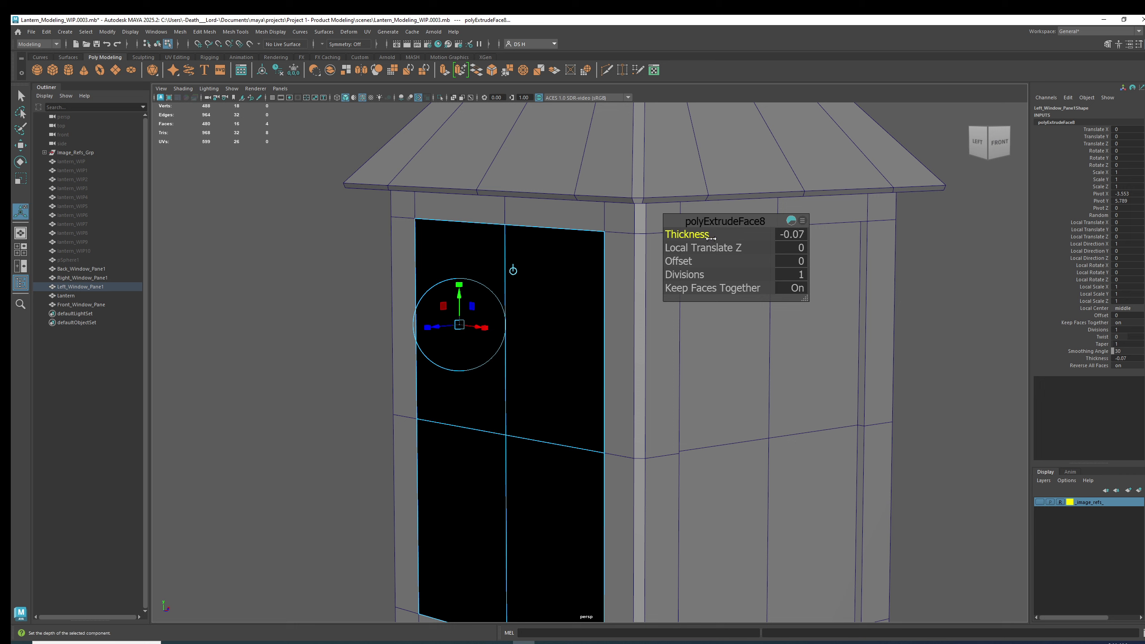
left_click(802, 234)
left_click_drag(795, 235, 803, 233)
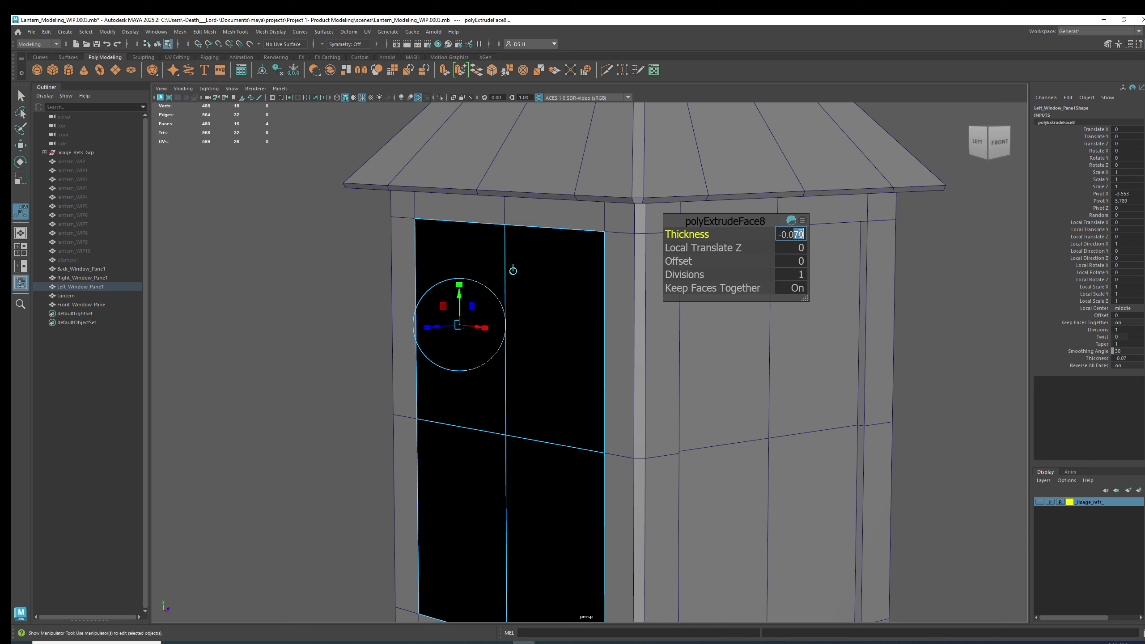
type("9")
key("Return")
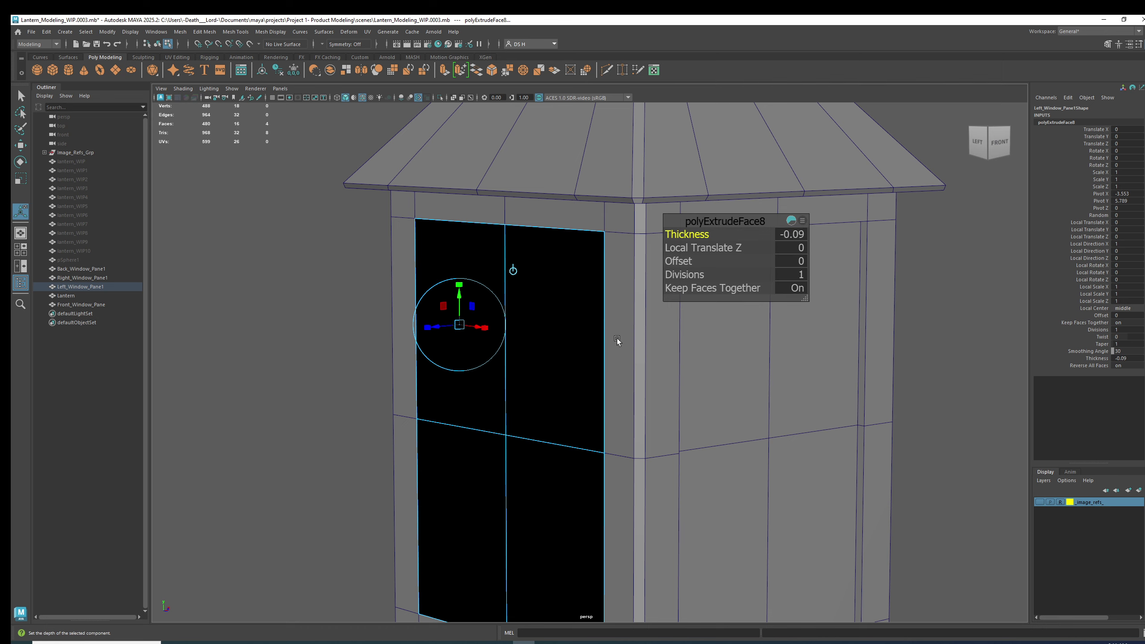
Step: Close the extrusion settings and return the left window pane to object mode
right_click_drag(636, 350, 551, 325, "alt")
mouse_move(551, 326)
left_mouse_down("alt")
mouse_move(545, 293)
mouse_move(556, 320)
left_mouse_up("alt")
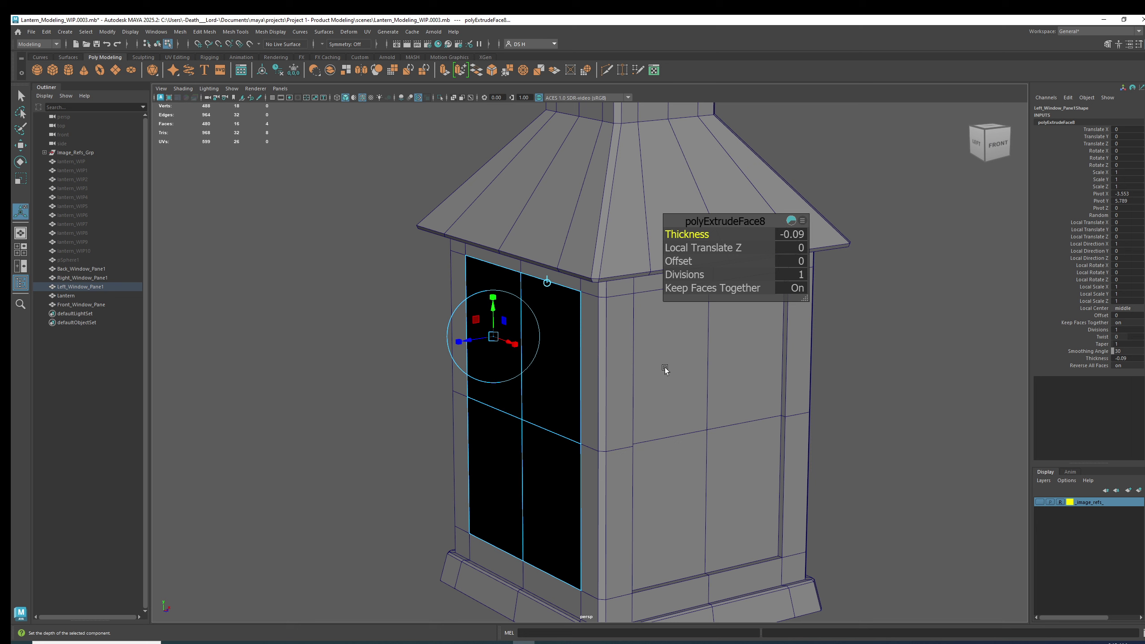
key("w")
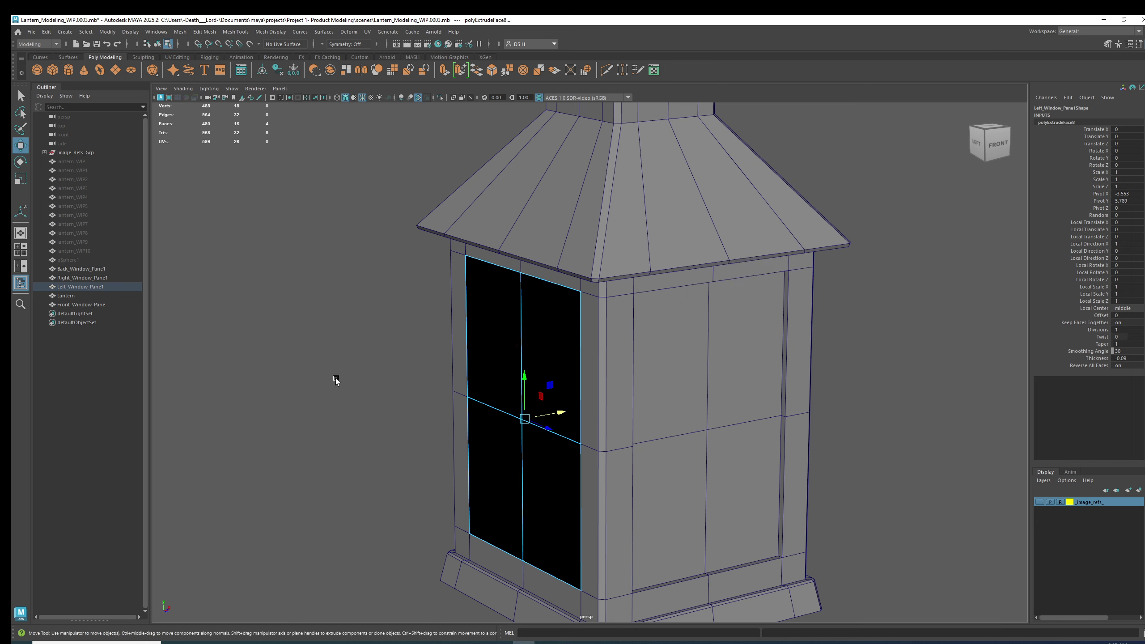
right_click_drag(489, 309, 380, 267)
Step: Inspect the left window pane's thickness in wireframe display and restore shaded display
key("4")
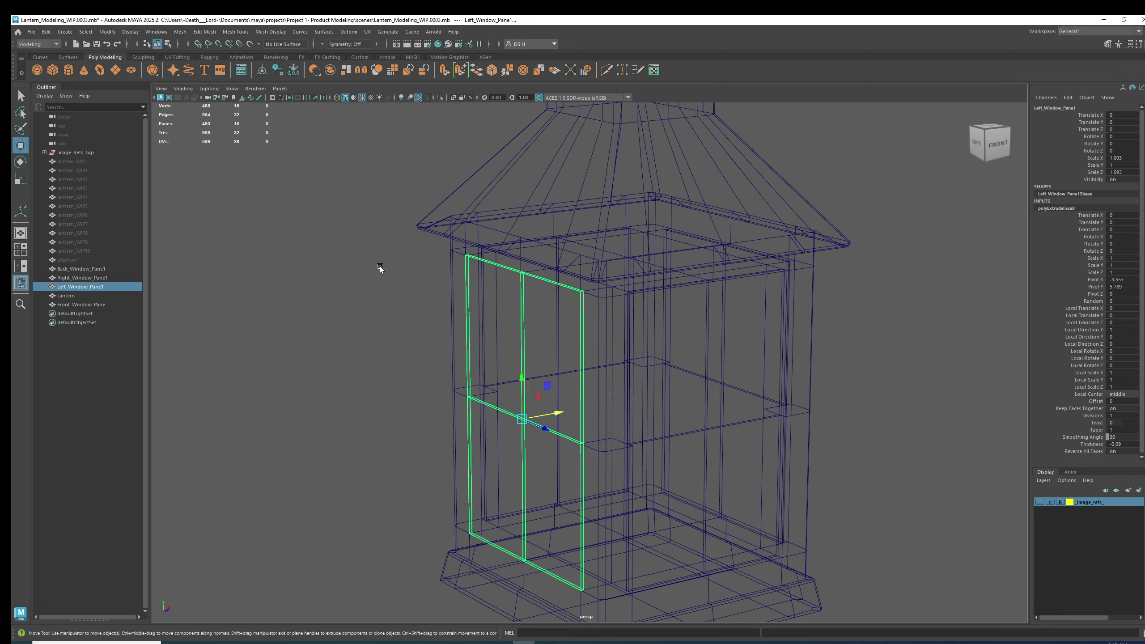
left_click_drag(488, 293, 503, 380, "alt")
mouse_move(374, 255)
left_mouse_down("alt")
mouse_move(467, 353)
mouse_move(409, 298)
mouse_move(479, 224)
mouse_move(539, 223)
mouse_move(543, 233)
left_mouse_up("alt")
key("5")
left_click_drag(637, 258, 583, 251, "alt")
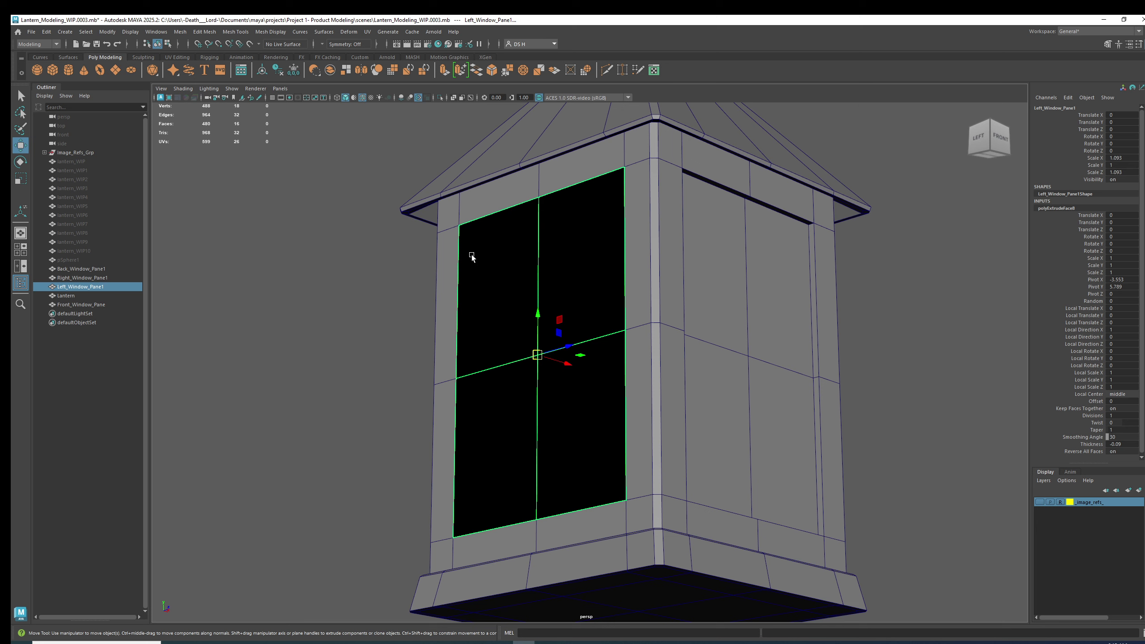
Step: Reverse the left window pane's normals and deselect it
left_click(273, 33)
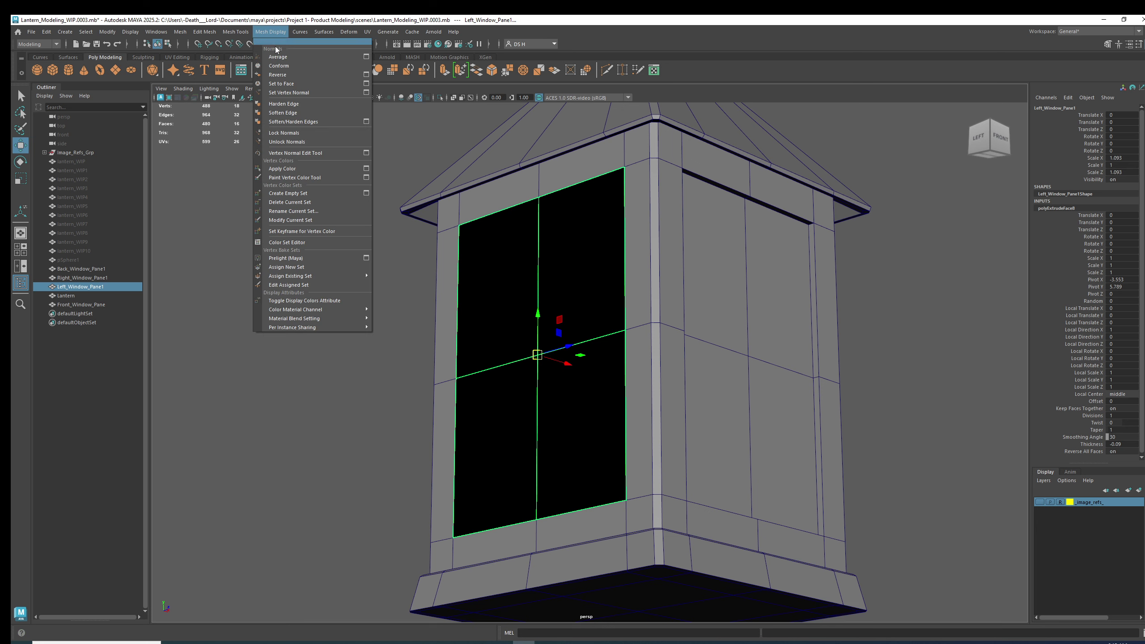
left_click(280, 75)
left_click(283, 311)
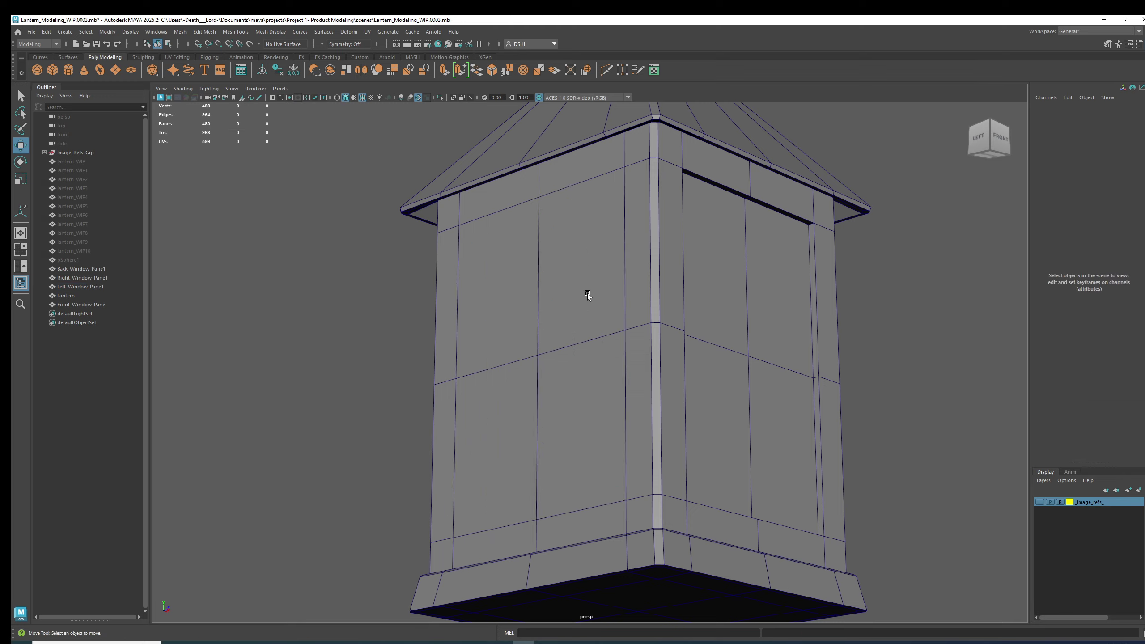
Step: Reselect the left window pane and recess it into its frame with Translate X set to 0.175
left_click_drag(587, 293, 517, 335, "alt")
left_click(618, 273)
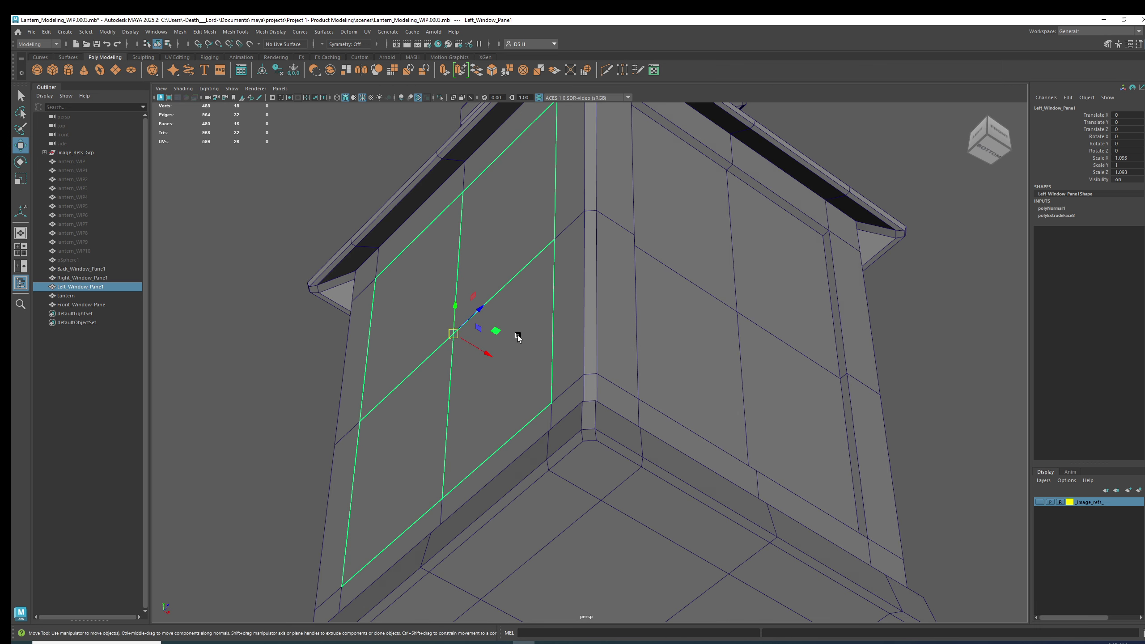
middle_click_drag(488, 356, 491, 359)
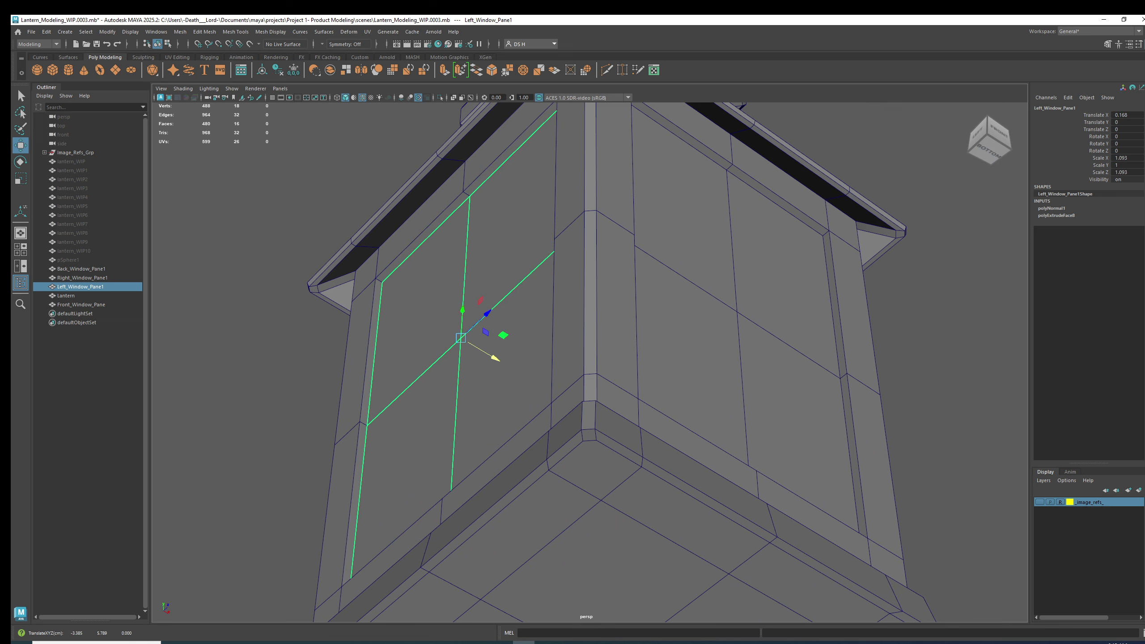
left_click(1127, 116)
key("Return")
Step: Freeze the left window pane's transformations, delete its construction history and deselect it
left_click_drag(792, 254, 551, 317, "alt")
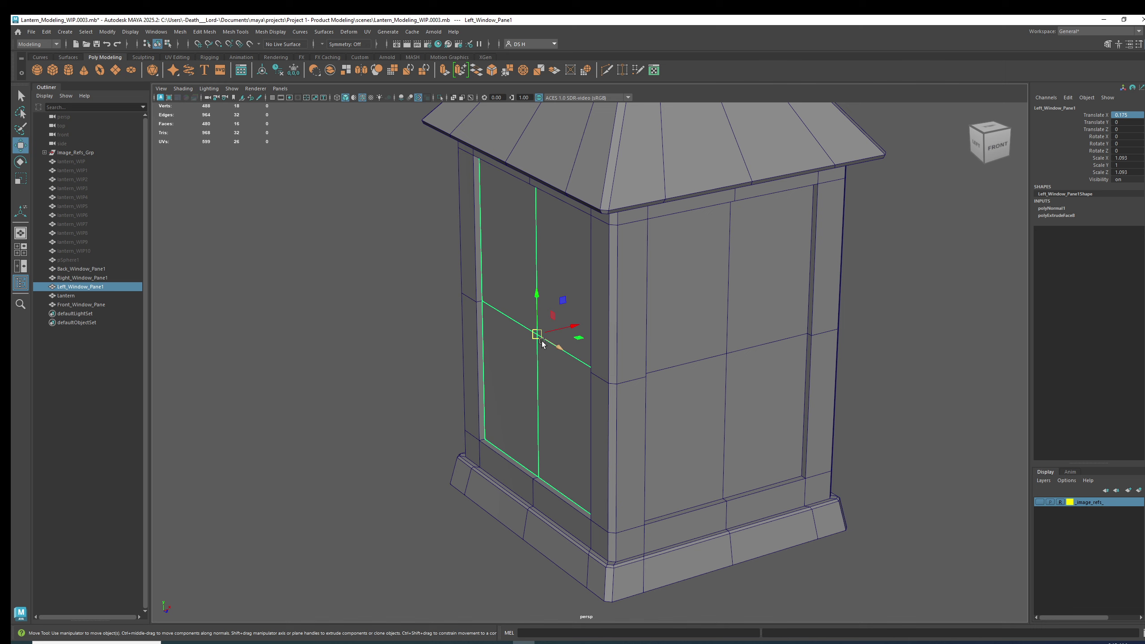
left_click(278, 71)
left_click(293, 70)
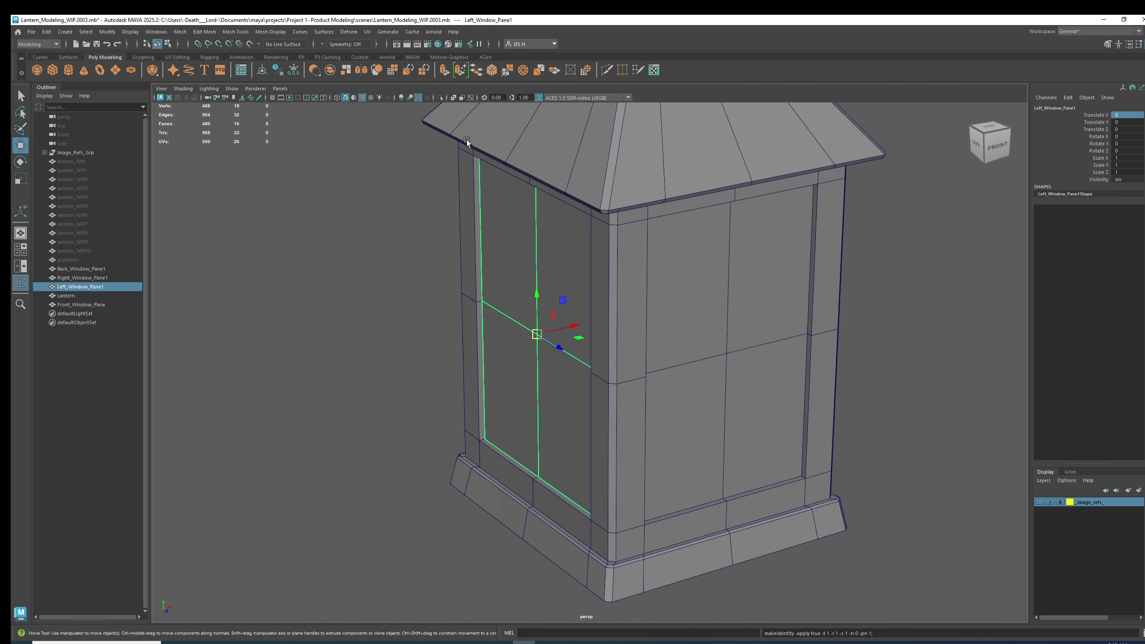
left_click(923, 254)
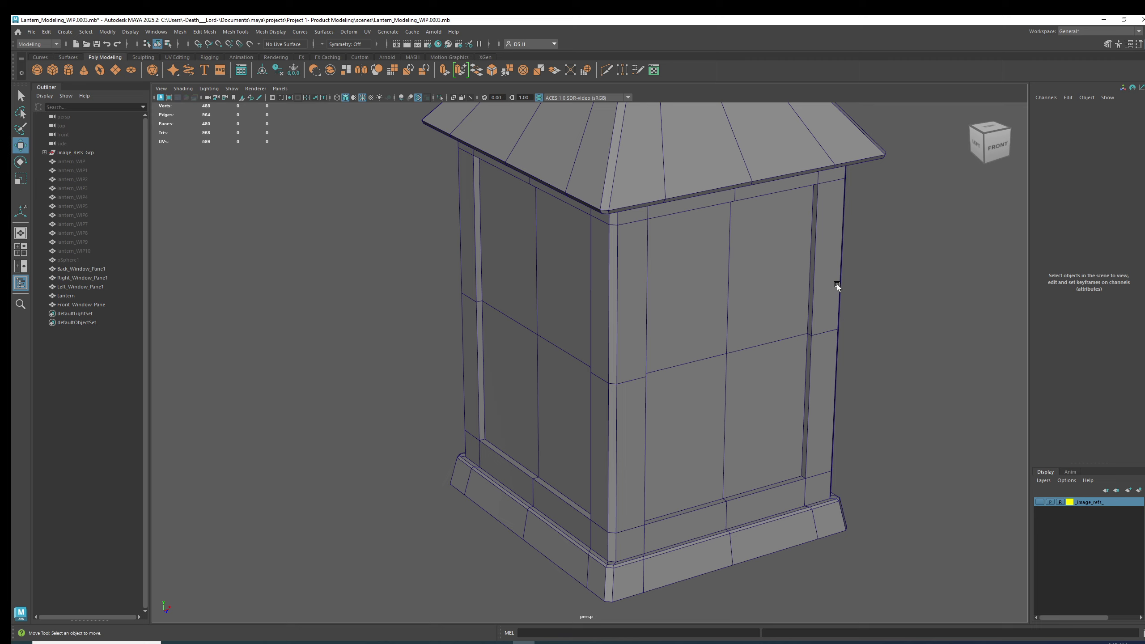
left_click_drag(837, 284, 691, 267, "alt")
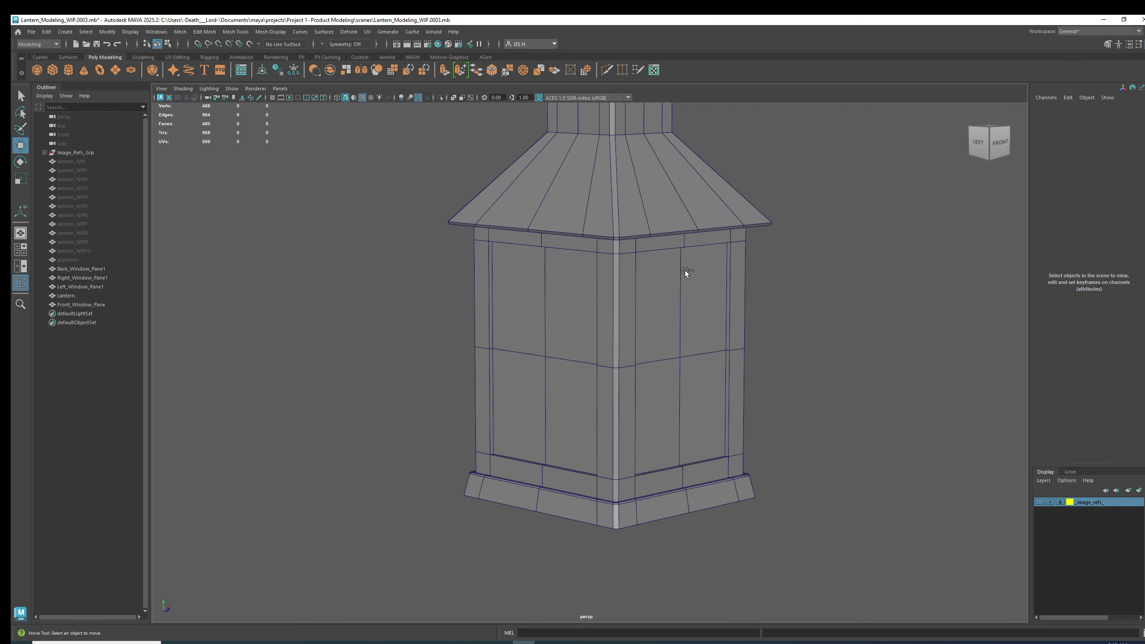
Step: Save an incremental version of the scene and select the lantern body
key("ctrl+alt+s")
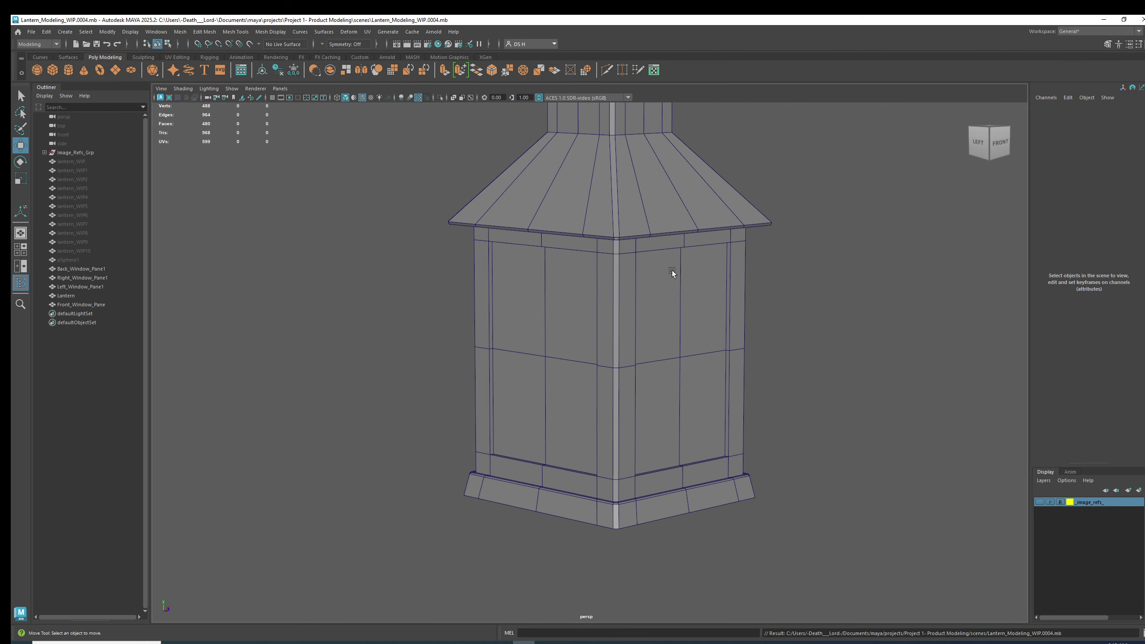
left_click_drag(669, 269, 650, 292, "alt")
left_click(586, 256)
left_click(678, 200)
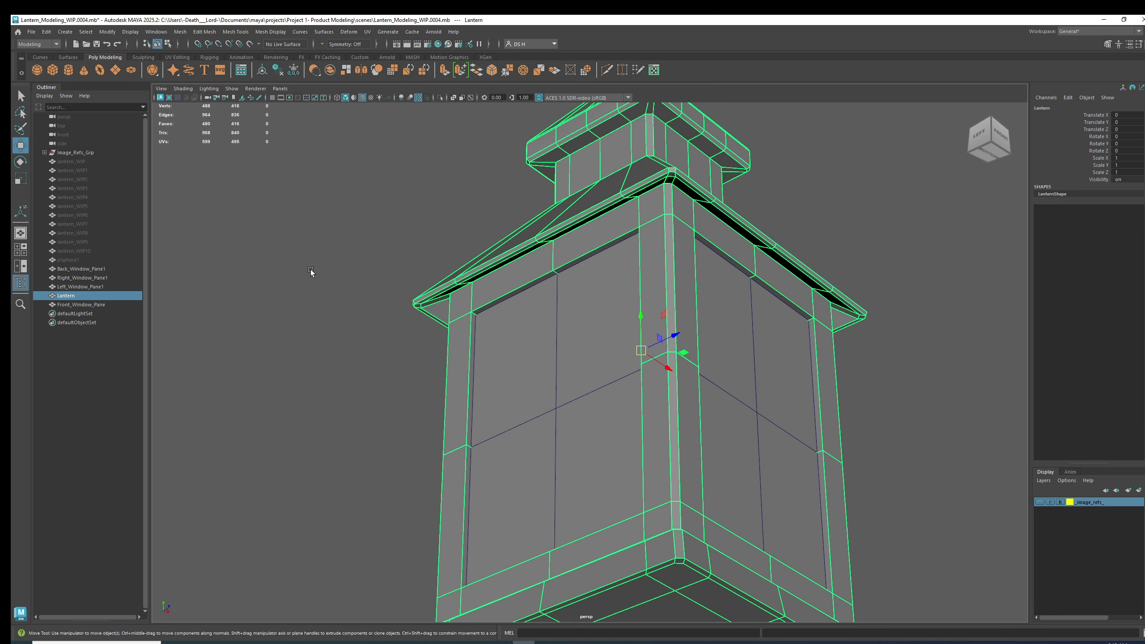
Step: Check the transform values of the back, right, left and front window panes one after another
left_click(93, 269)
left_click_drag(165, 292, 573, 353, "alt")
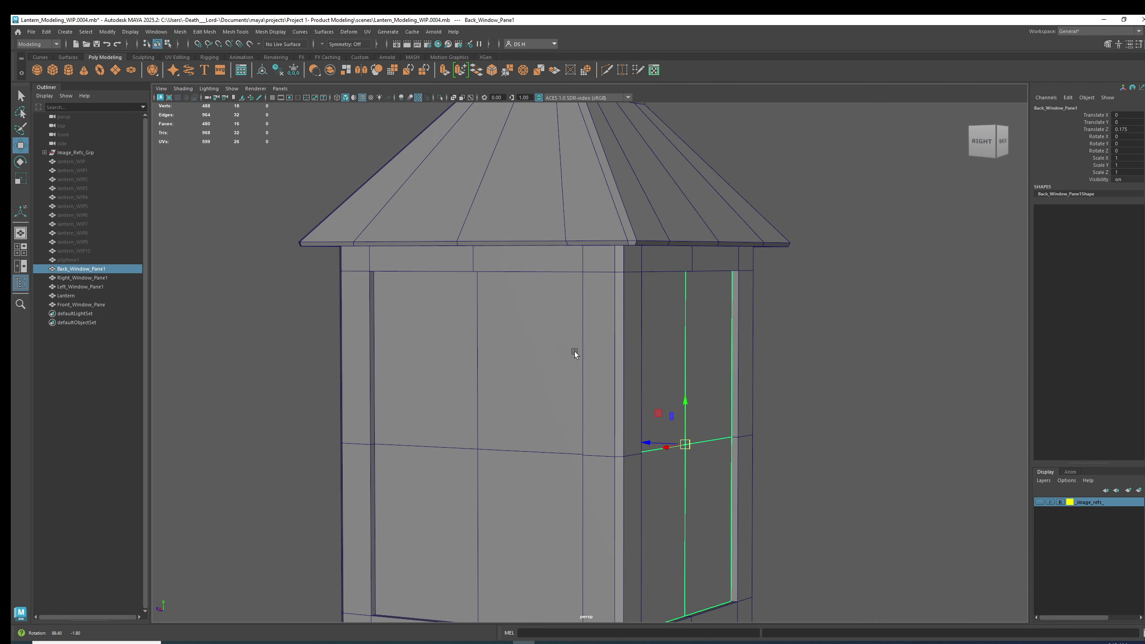
left_click(90, 278)
left_click_drag(110, 277, 93, 280)
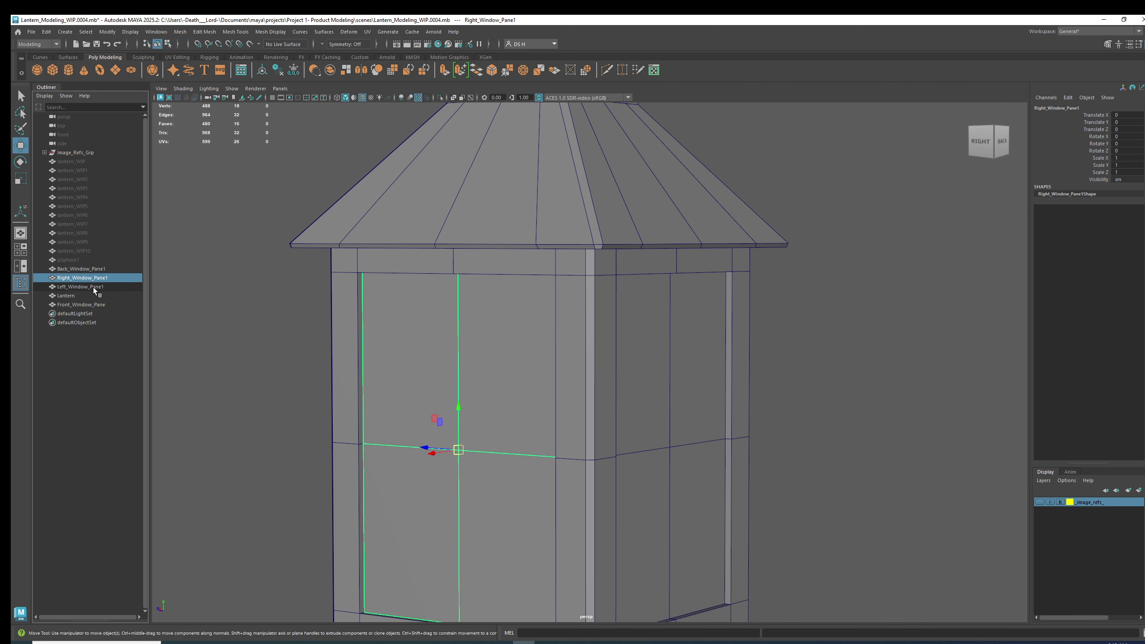
left_click(94, 286)
left_click(91, 304)
right_click_drag(631, 347, 440, 348, "alt")
left_click_drag(439, 348, 495, 345, "alt")
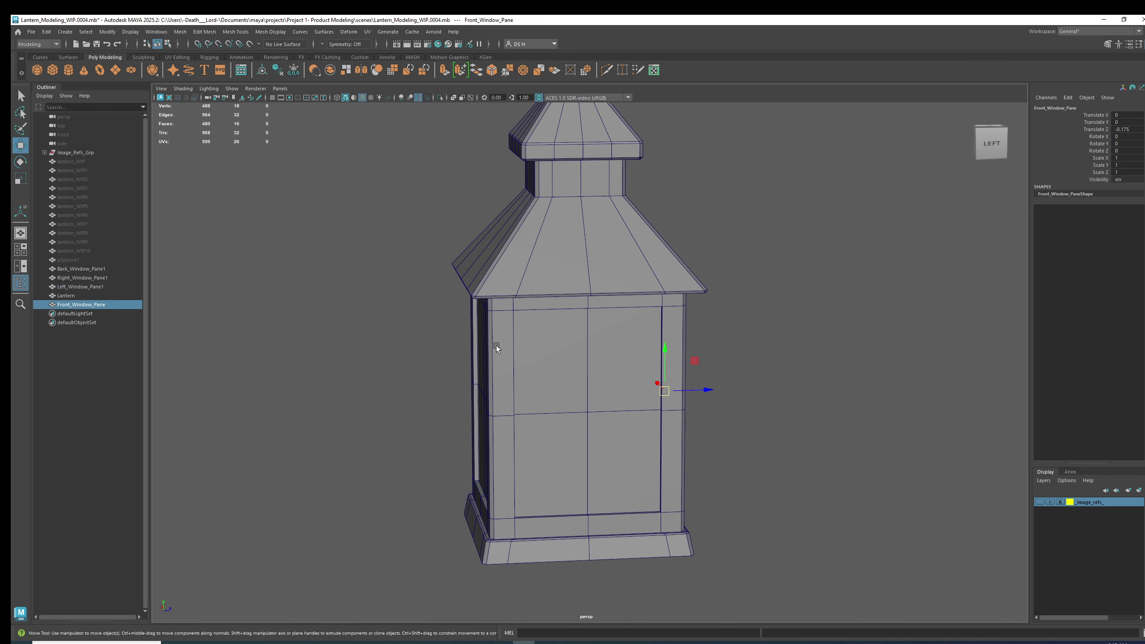
Step: Reorder the Outliner so the Lantern object sits below Front_Window_Pane, and deselect it
left_click(64, 297)
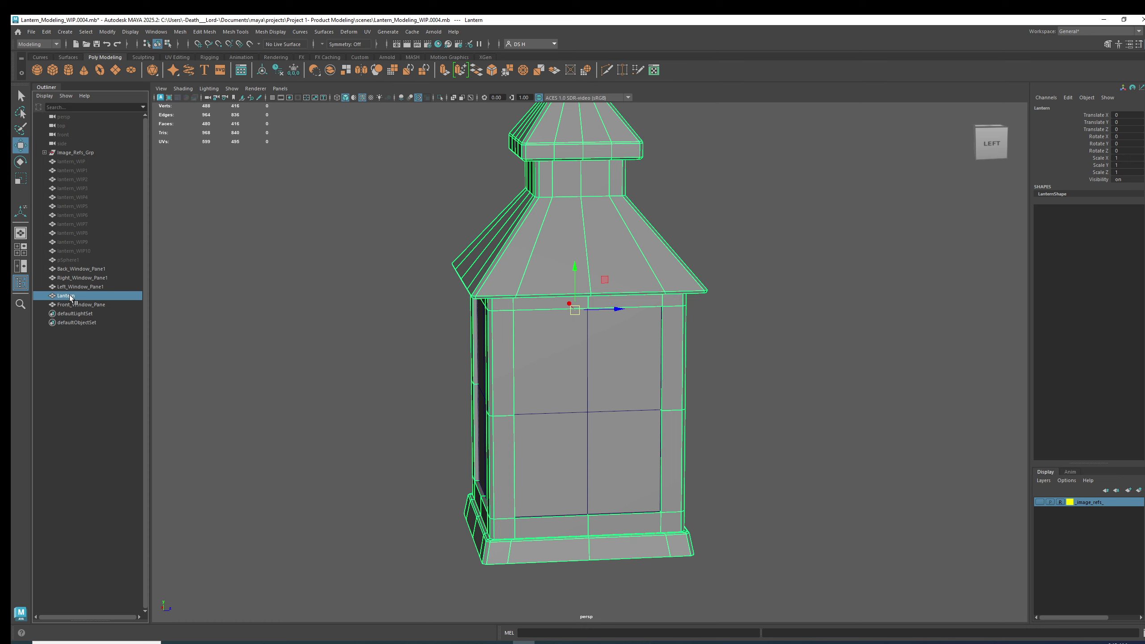
left_click(71, 297)
left_click_drag(125, 311, 47, 312)
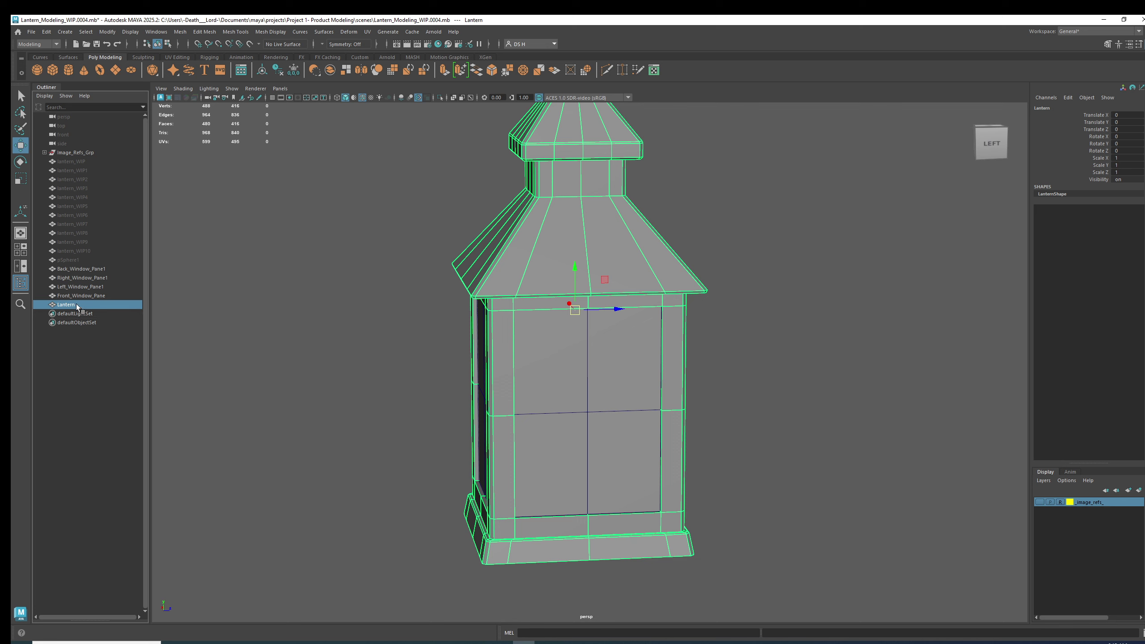
left_click(321, 417)
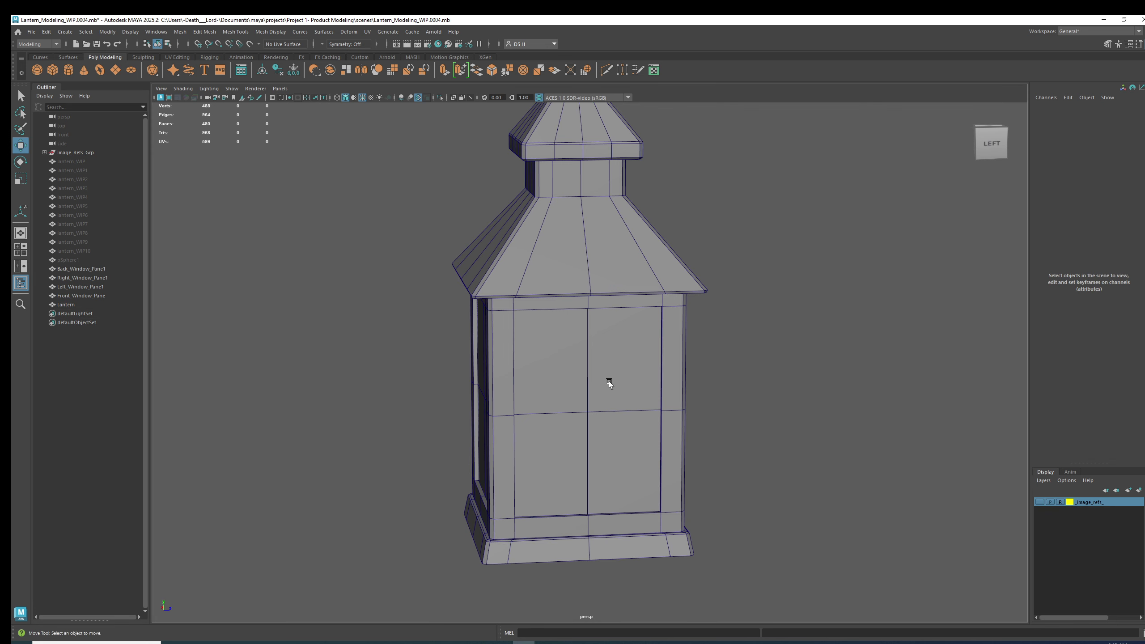
Step: Examine the window panes from all sides, checking the left pane's placement from the front and in perspective
left_click_drag(608, 381, 758, 339, "alt")
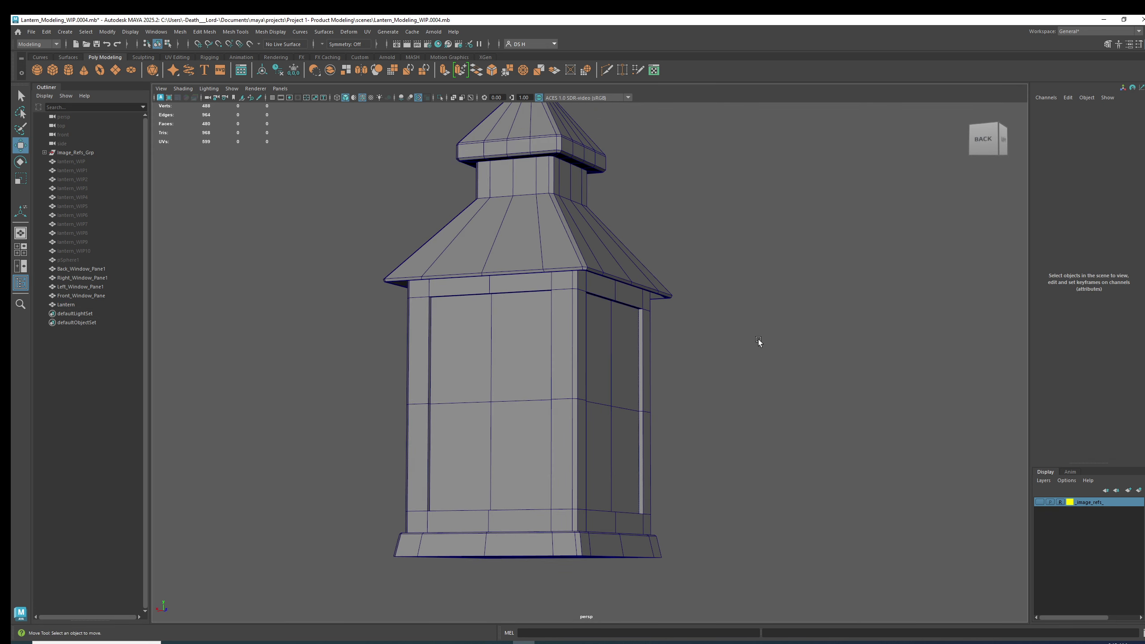
left_click(622, 255)
left_click_drag(636, 333, 595, 314, "alt")
left_click(590, 339)
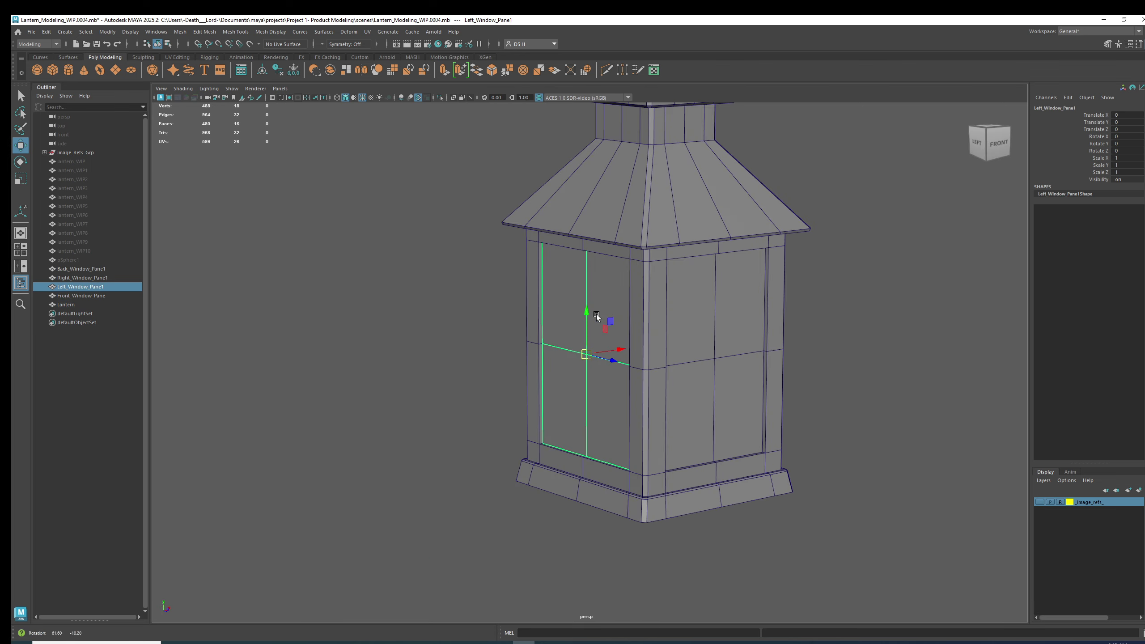
left_click(1008, 131)
left_click(997, 143)
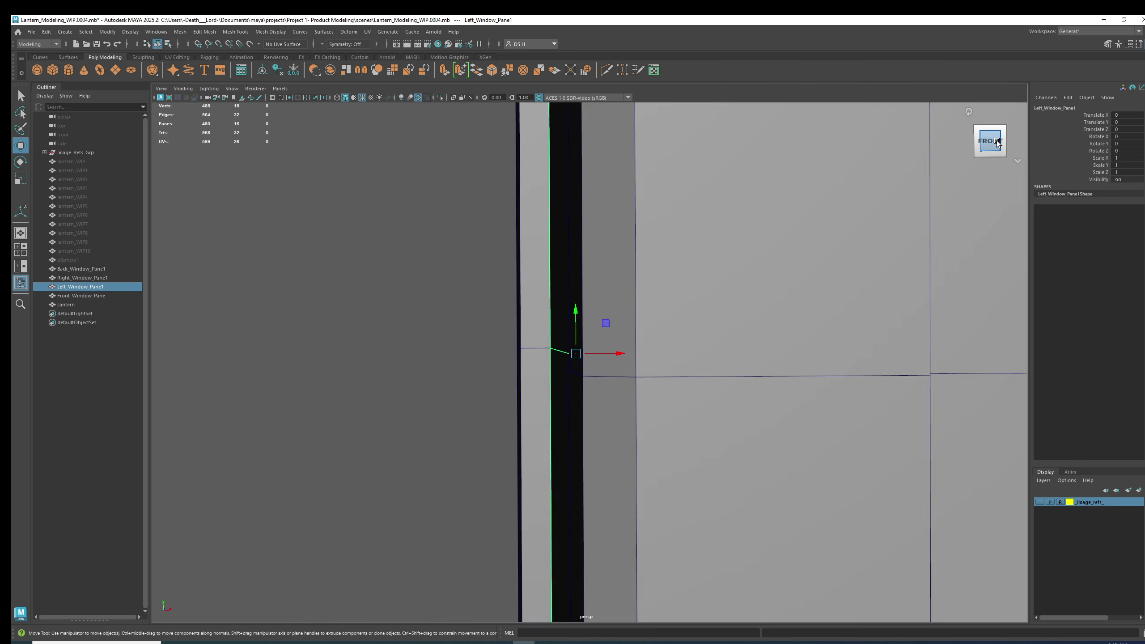
scroll(565, 250, "down", 6)
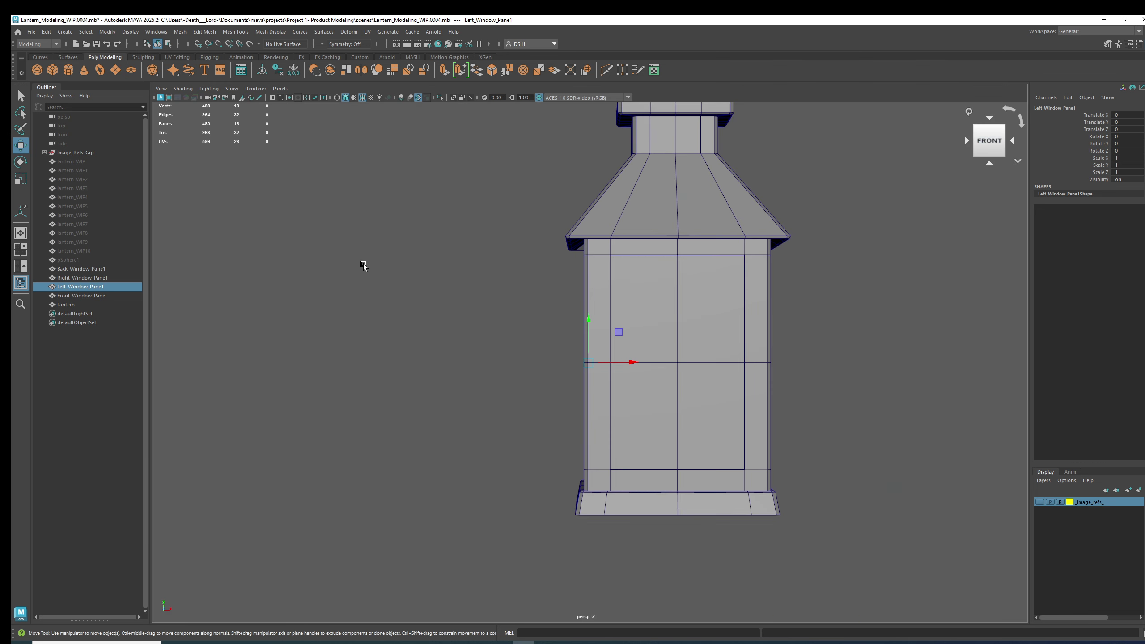
left_click_drag(363, 266, 767, 284, "alt")
left_click_drag(997, 149, 831, 235)
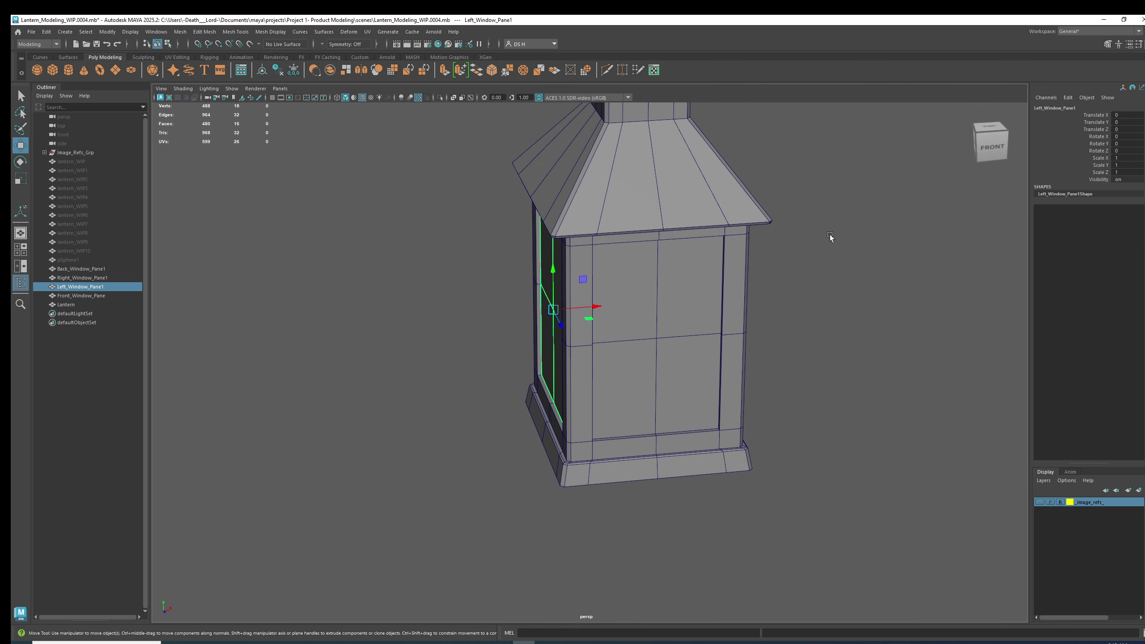
left_click(642, 278)
left_click_drag(646, 282, 587, 326, "alt")
left_click(536, 336)
left_click_drag(494, 325, 662, 255, "alt")
Step: Freeze the transformations of the front window pane and the back window pane
left_click(635, 325)
right_click_drag(662, 255, 741, 274, "alt")
middle_click_drag(741, 274, 785, 300, "alt")
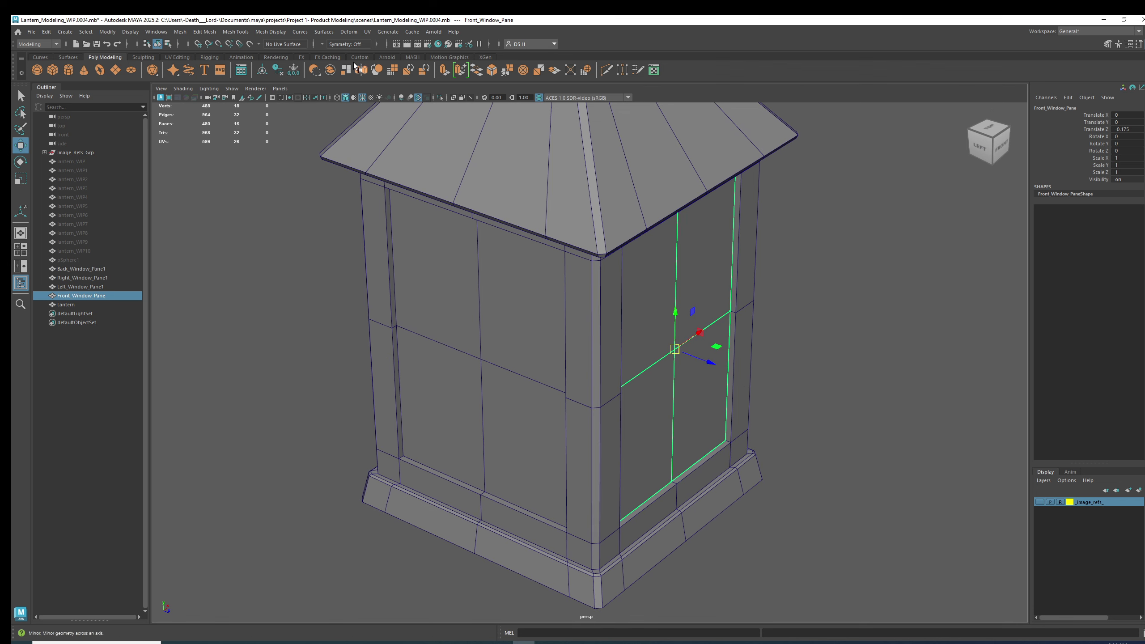
left_click(294, 71)
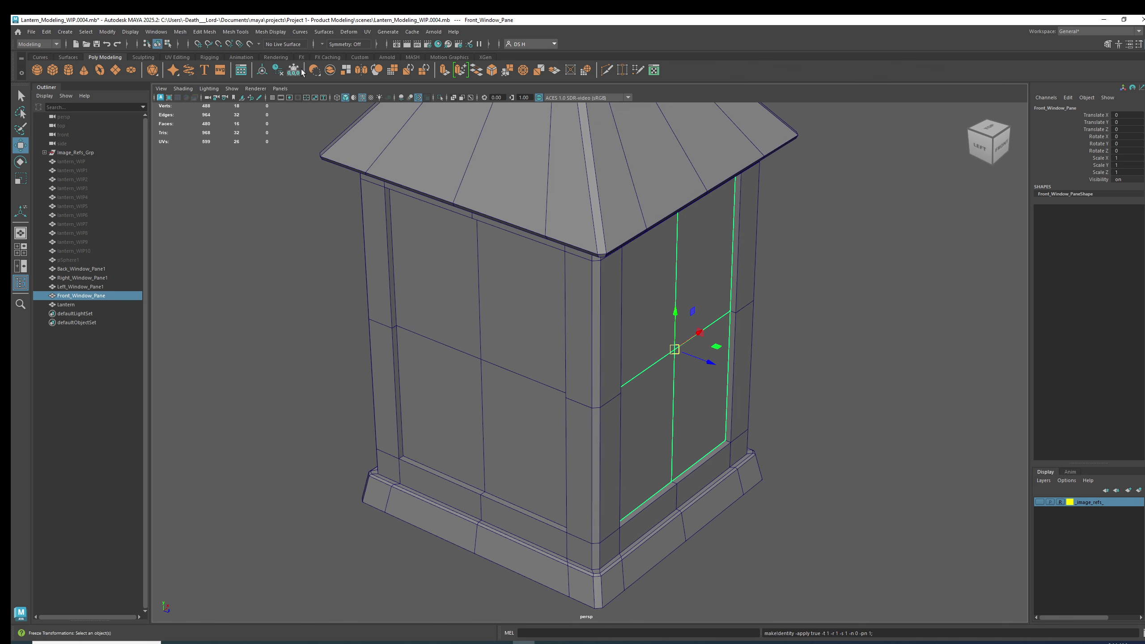
left_click_drag(622, 271, 696, 226, "alt")
left_click(684, 244)
left_click(696, 225)
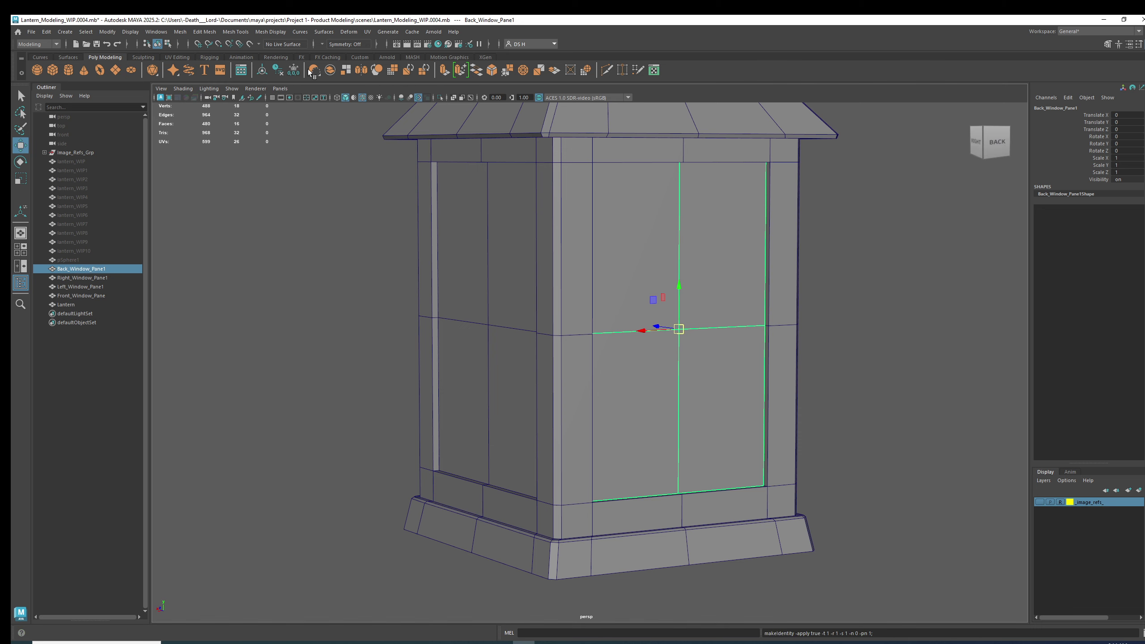
Step: Check the remaining panes and the lantern body for clean transforms, deselect everything and save an incremental version of the scene
left_click_drag(766, 268, 675, 248, "alt")
left_click(665, 248)
left_click_drag(785, 257, 590, 210, "alt")
left_click(681, 244)
left_click(623, 170)
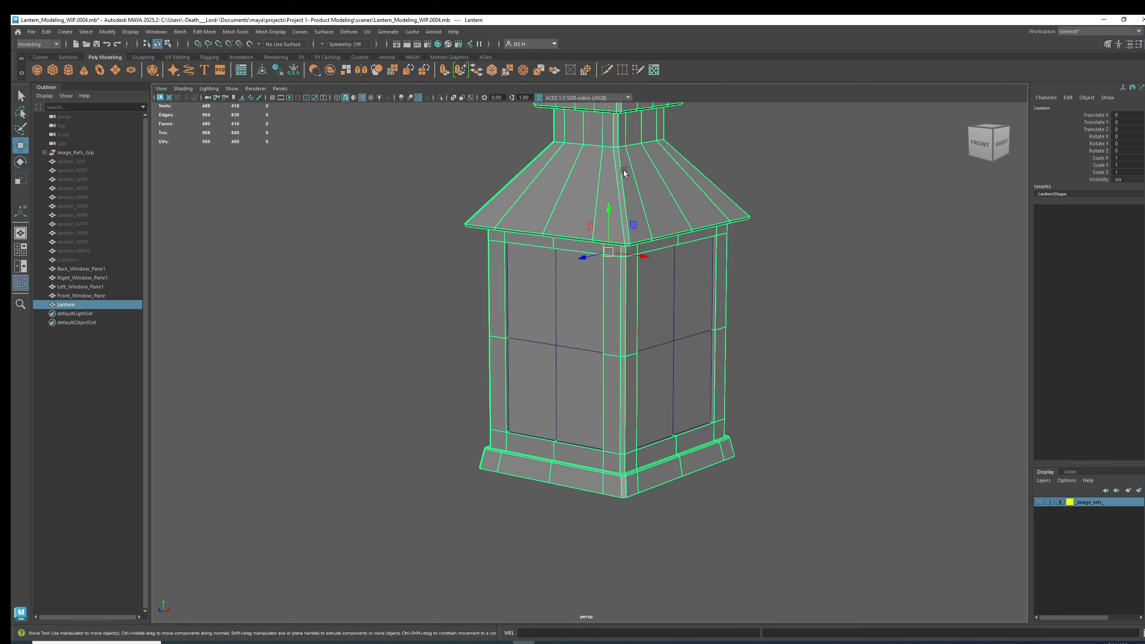
left_click_drag(623, 170, 880, 274, "alt")
left_click(796, 270)
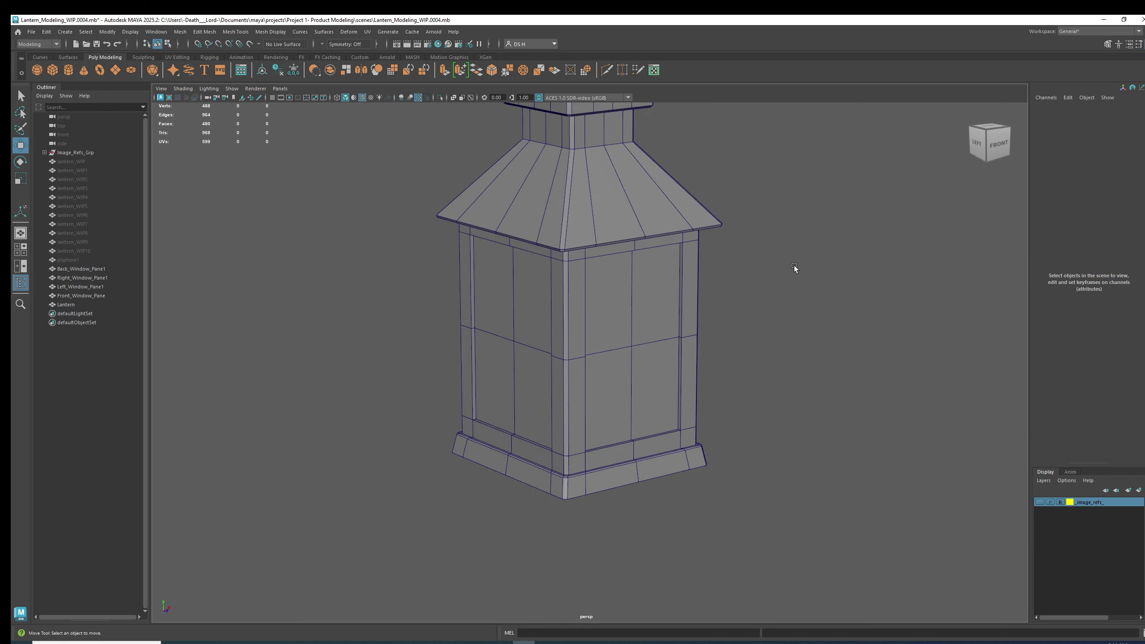
key("ctrl+alt+s")
Step: Isolate the lantern body in the viewport and deselect it
right_click_drag(767, 281, 754, 355, "alt")
left_click_drag(754, 353, 786, 396, "alt")
left_click(606, 195)
mouse_move(584, 174)
left_mouse_down("alt")
mouse_move(584, 161)
mouse_move(586, 173)
left_mouse_up("alt")
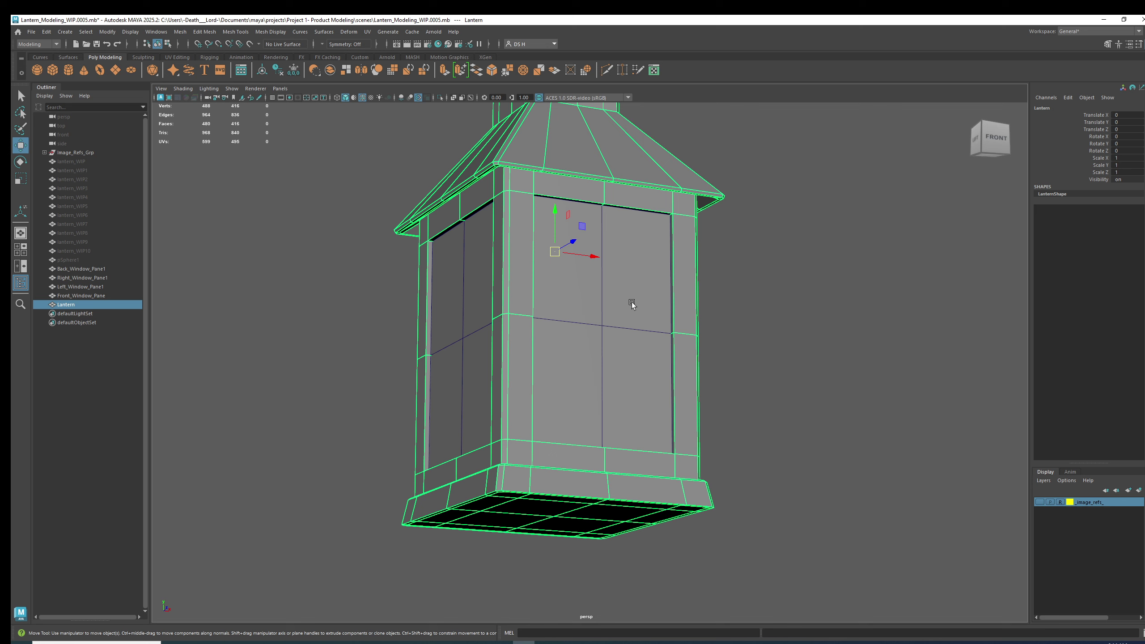
key("ctrl+1")
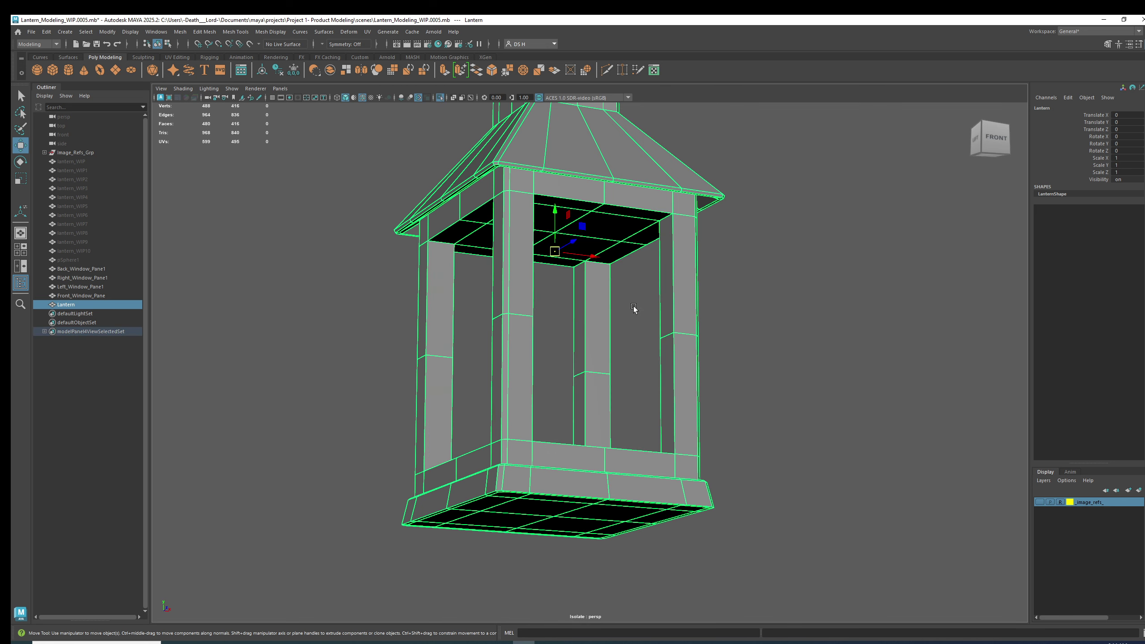
left_click(852, 309)
Step: Switch the lantern body to edge selection and select the edges along the top of the front window opening
left_click_drag(653, 175, 603, 242, "alt")
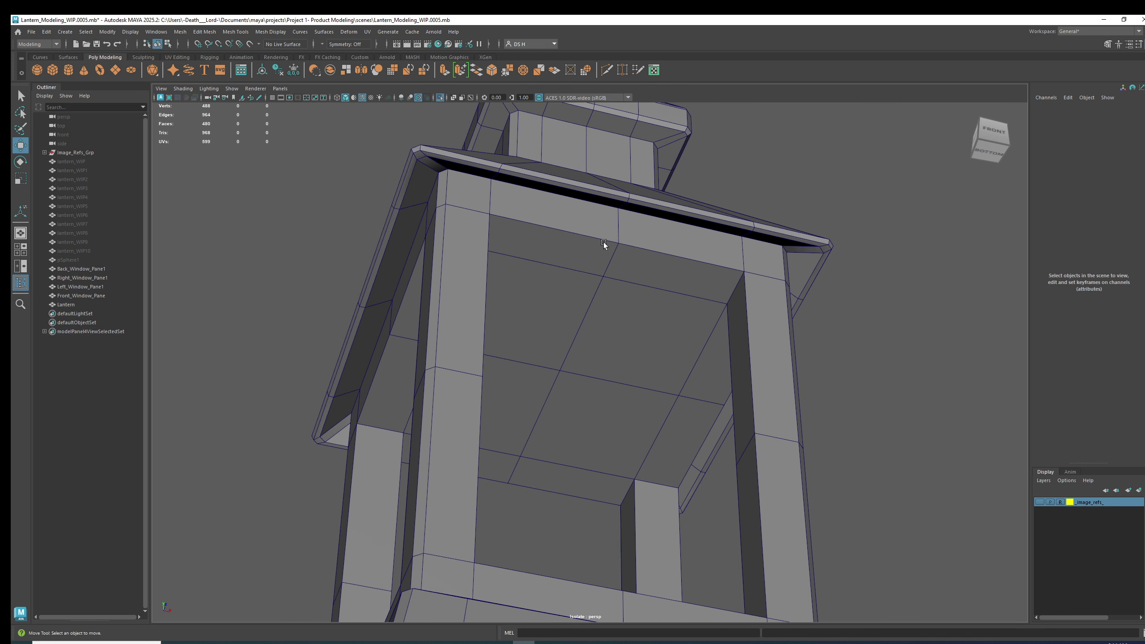
left_click(601, 239)
right_click_drag(596, 219, 547, 220)
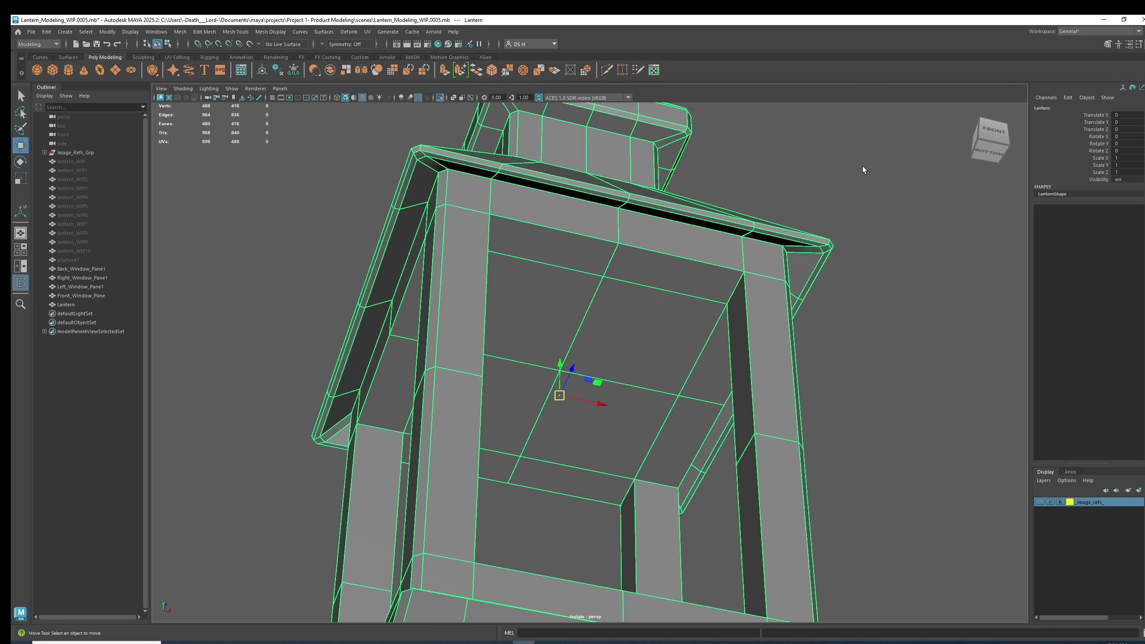
scroll(741, 176, "up", 2)
double_click(527, 233)
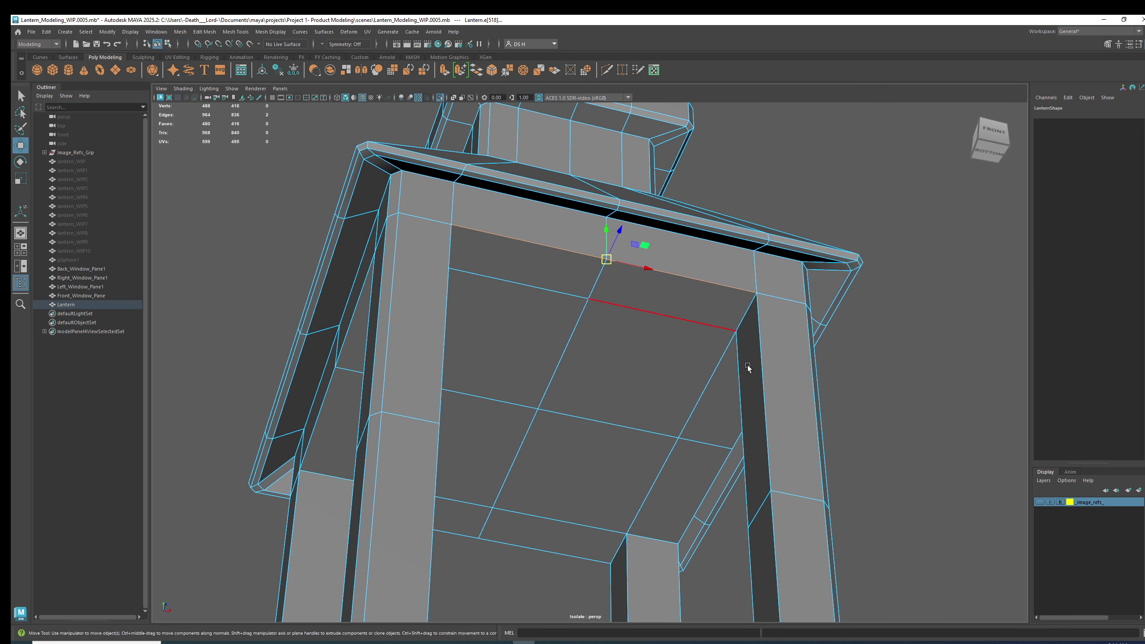
scroll(770, 364, "down", 2)
left_click_drag(770, 364, 656, 276, "alt")
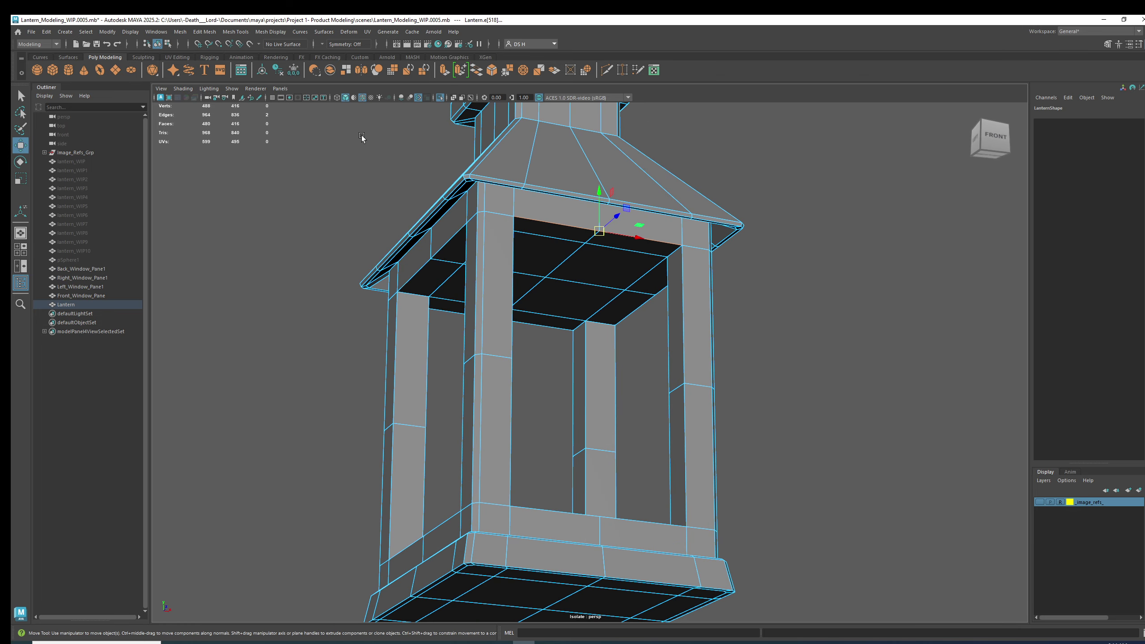
left_click_drag(603, 226, 612, 197, "alt")
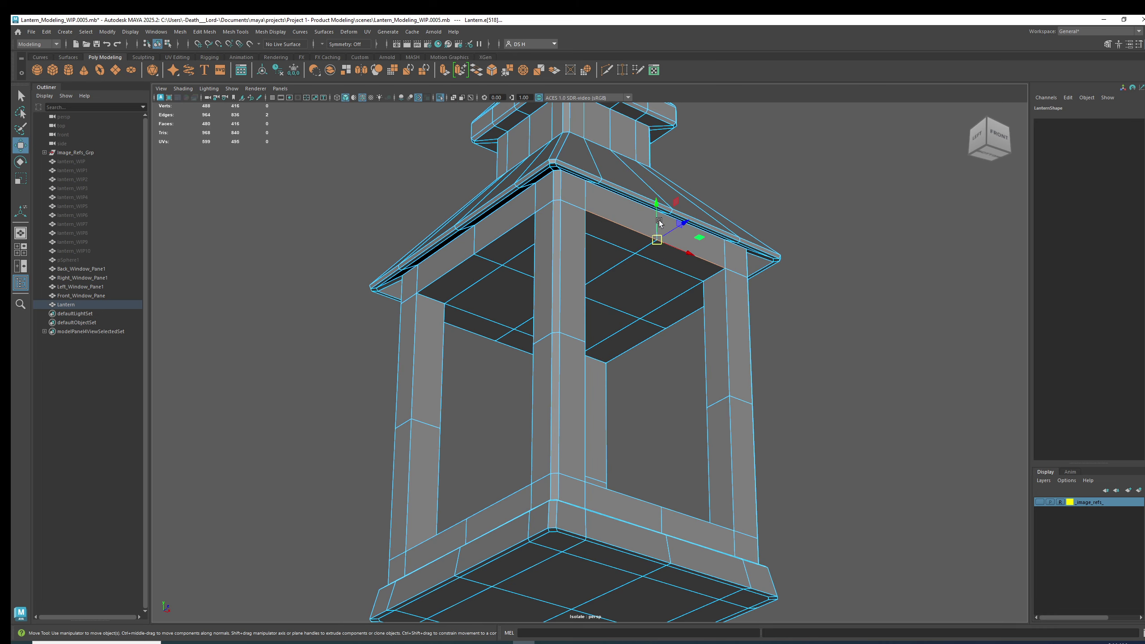
Step: Add the top edges of the other three window openings to the edge selection
double_click(515, 228, "shift")
left_click_drag(871, 333, 739, 270, "alt")
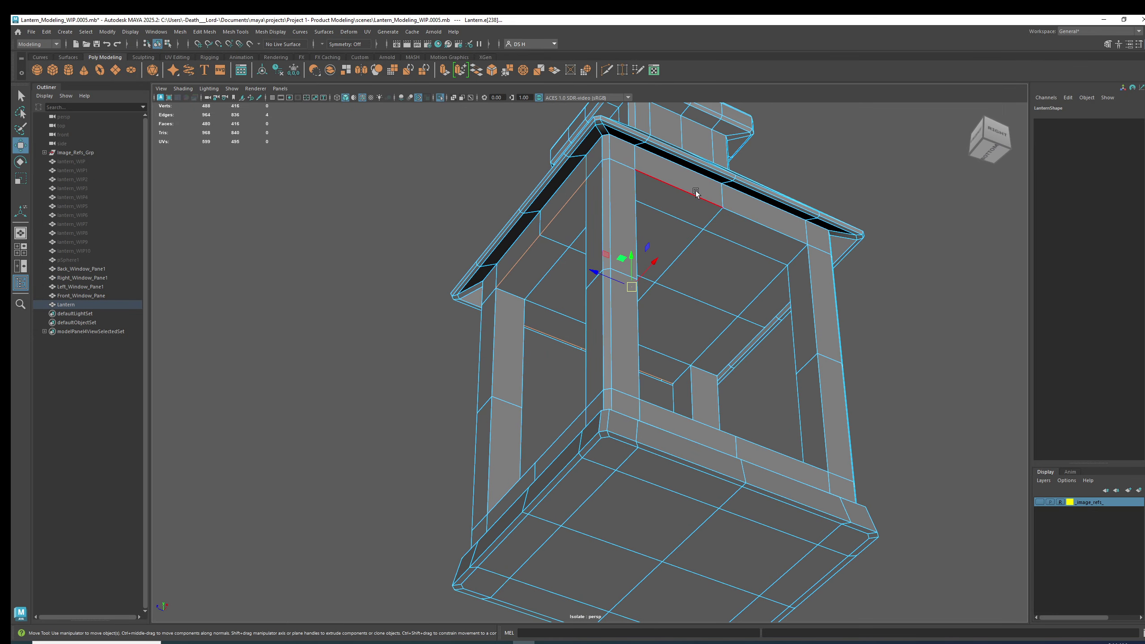
double_click(669, 182, "shift")
left_click_drag(953, 354, 660, 314, "alt")
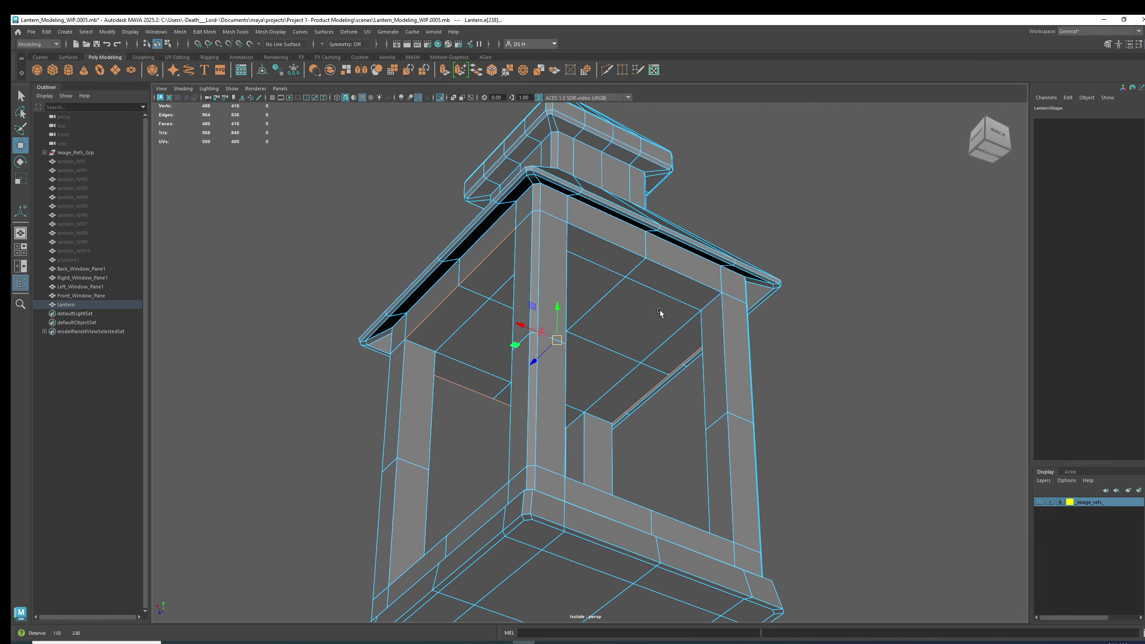
double_click(595, 236, "shift")
left_click_drag(596, 236, 753, 266, "alt")
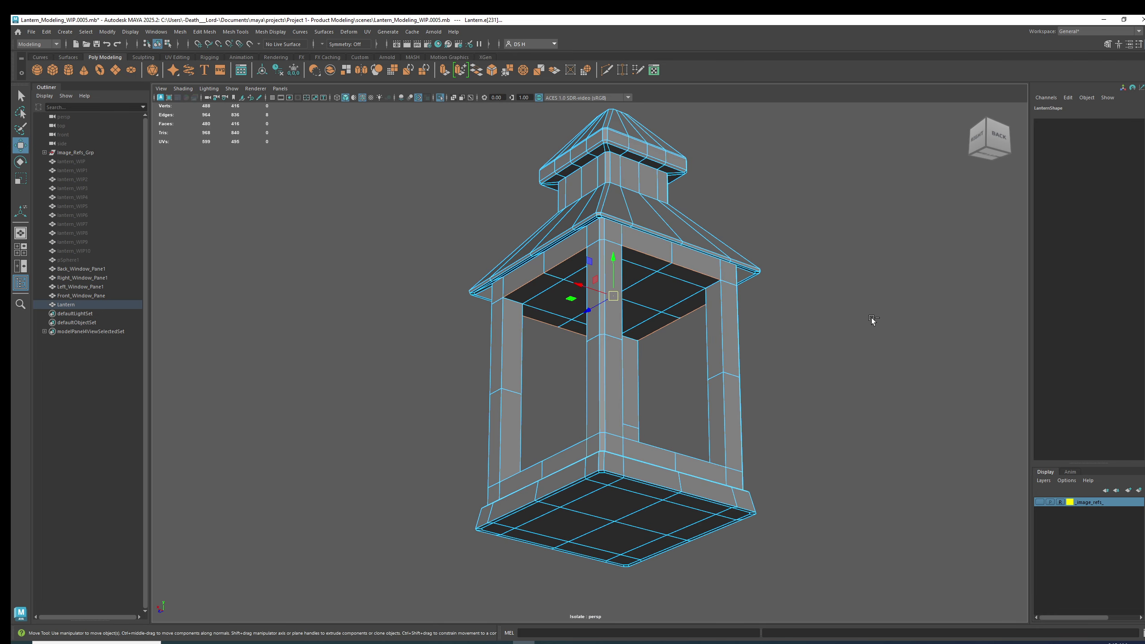
Step: Save an incremental version of the scene and inspect the selected edges around the window openings
key("ctrl+alt+s")
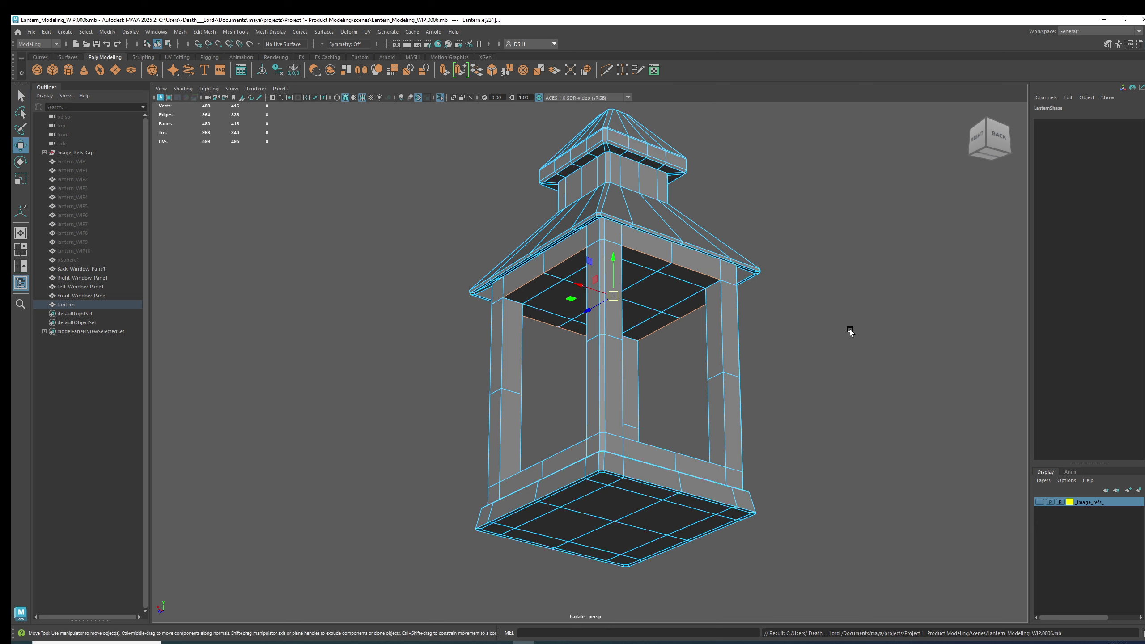
scroll(712, 267, "up", 4)
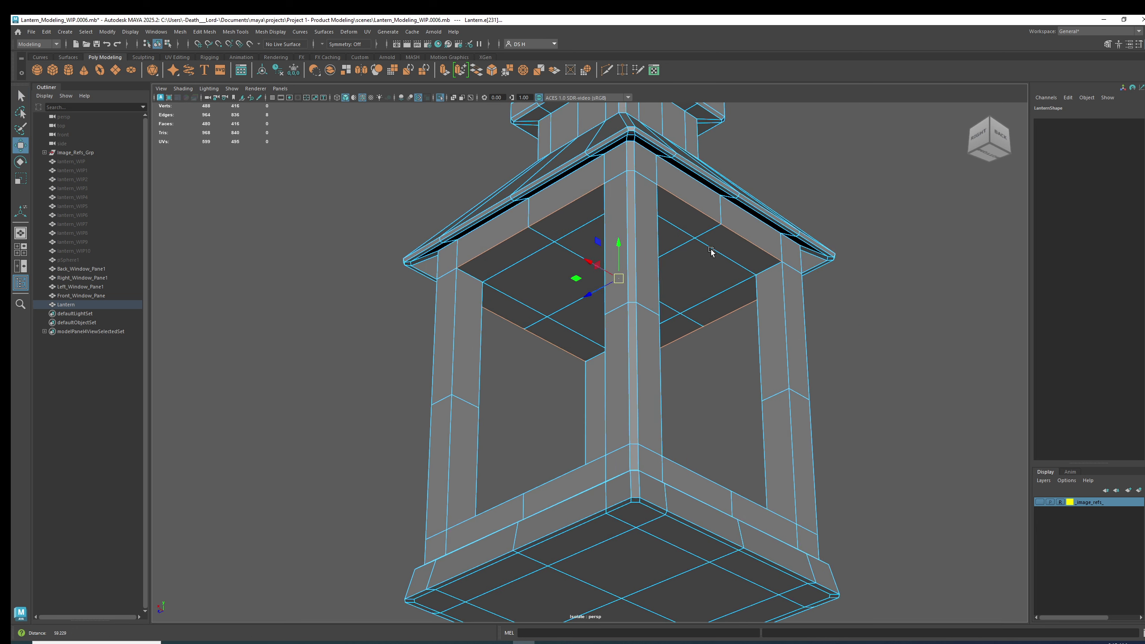
scroll(701, 290, "down", 5)
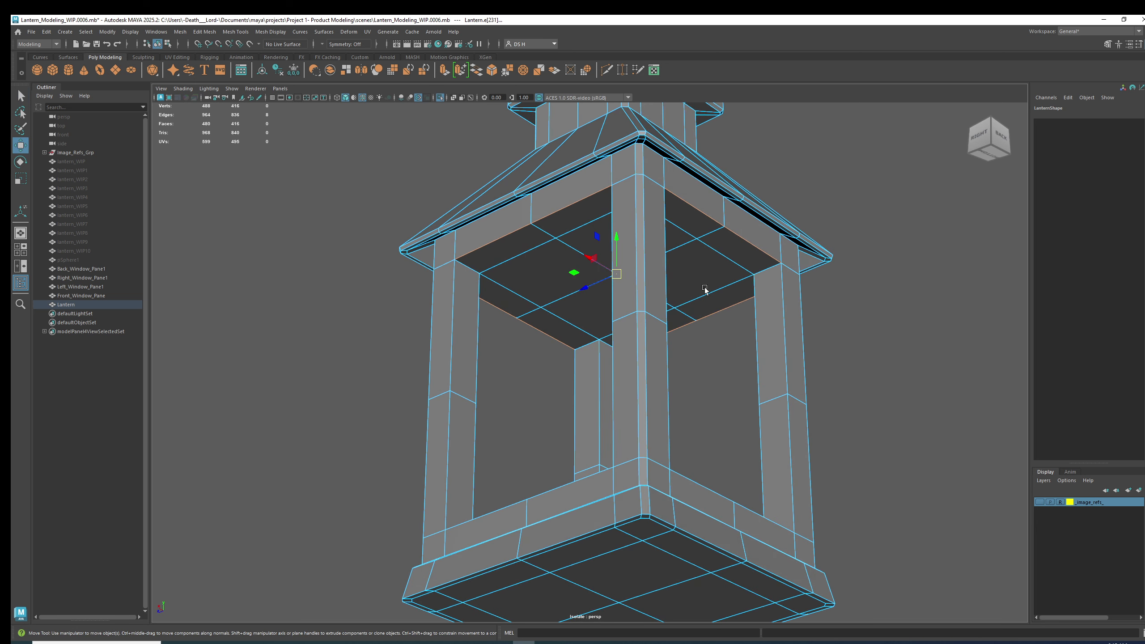
left_click_drag(442, 171, 710, 264, "alt")
scroll(757, 273, "up", 4)
left_click_drag(668, 184, 695, 215, "alt")
right_click_drag(694, 215, 565, 258, "alt")
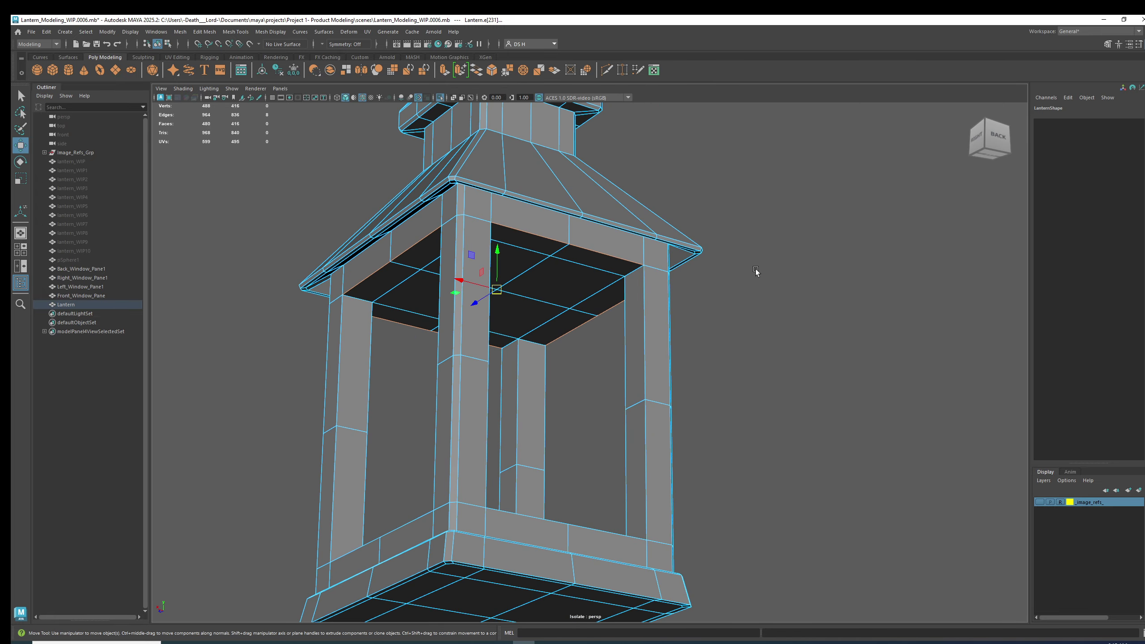
middle_click_drag(757, 278, 850, 262, "alt")
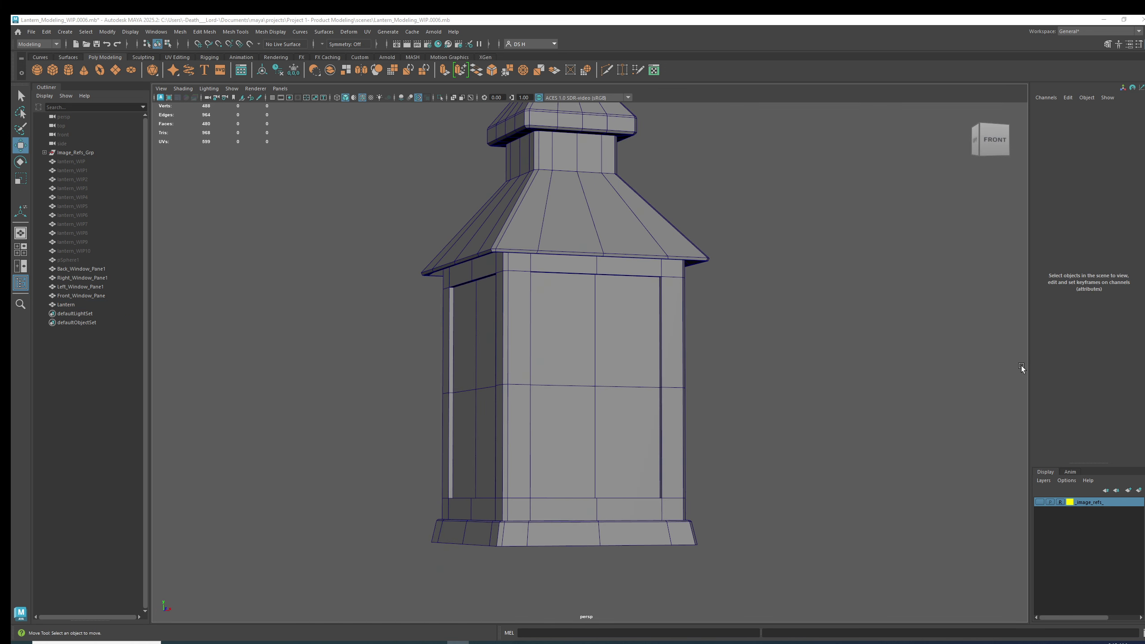
Step: Review the lantern with its panes in vertex display, return to object selection and select the left window pane
left_click_drag(883, 315, 557, 253, "alt")
middle_click_drag(536, 239, 534, 269, "alt")
right_click_drag(539, 299, 809, 242)
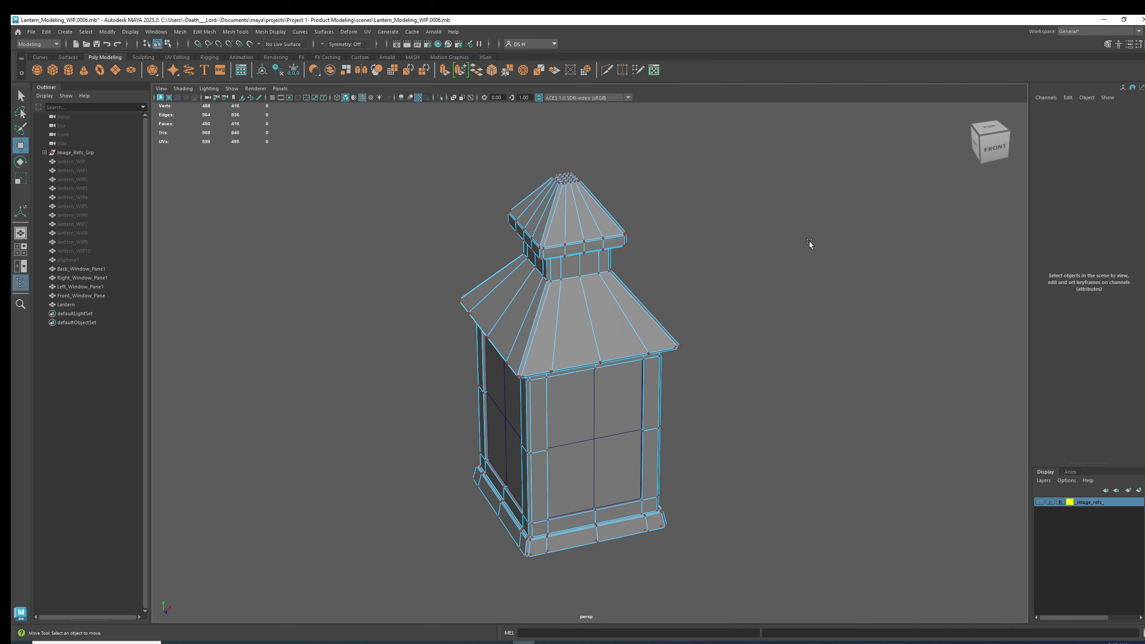
right_click_drag(655, 249, 730, 172)
left_click(730, 173)
left_click_drag(647, 317, 694, 331, "alt")
left_click(631, 303)
scroll(694, 331, "down", 3)
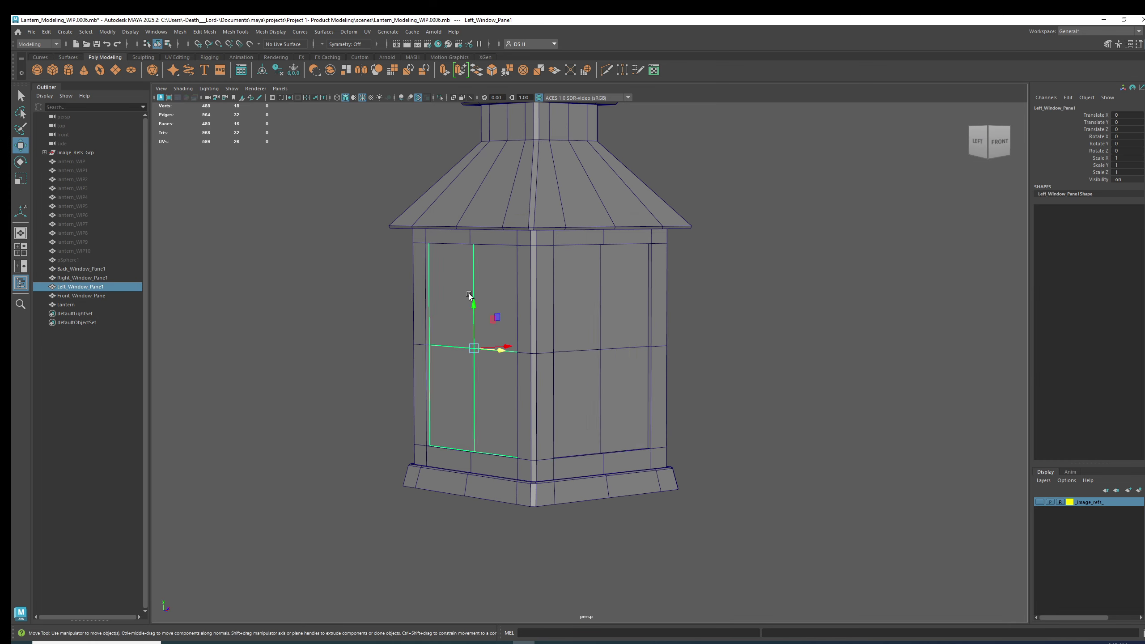
Step: Inspect the window panes one by one around the lantern, checking how each sits in its opening beneath the roof overhang
left_click(469, 294)
left_click_drag(469, 294, 551, 297, "alt")
left_click(359, 289)
left_click_drag(360, 289, 490, 288, "alt")
left_click(676, 307)
left_click_drag(676, 307, 561, 325, "alt")
scroll(554, 329, "up", 6)
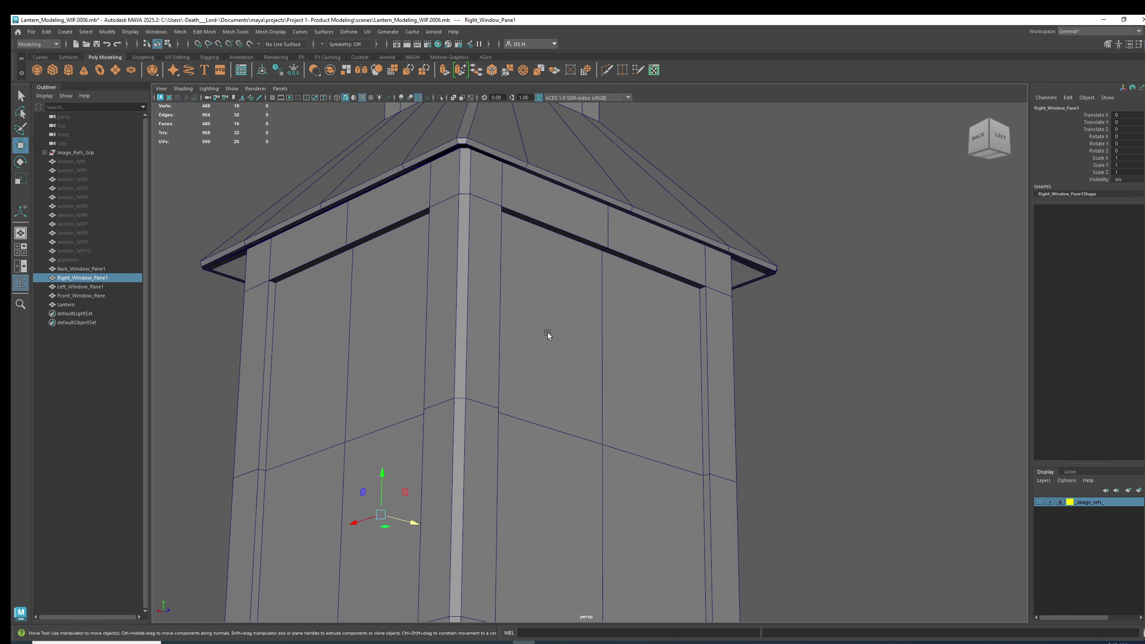
Step: Examine the lantern body's frame around the panes from roof to base, clear the selection and save the scene
left_click(536, 205)
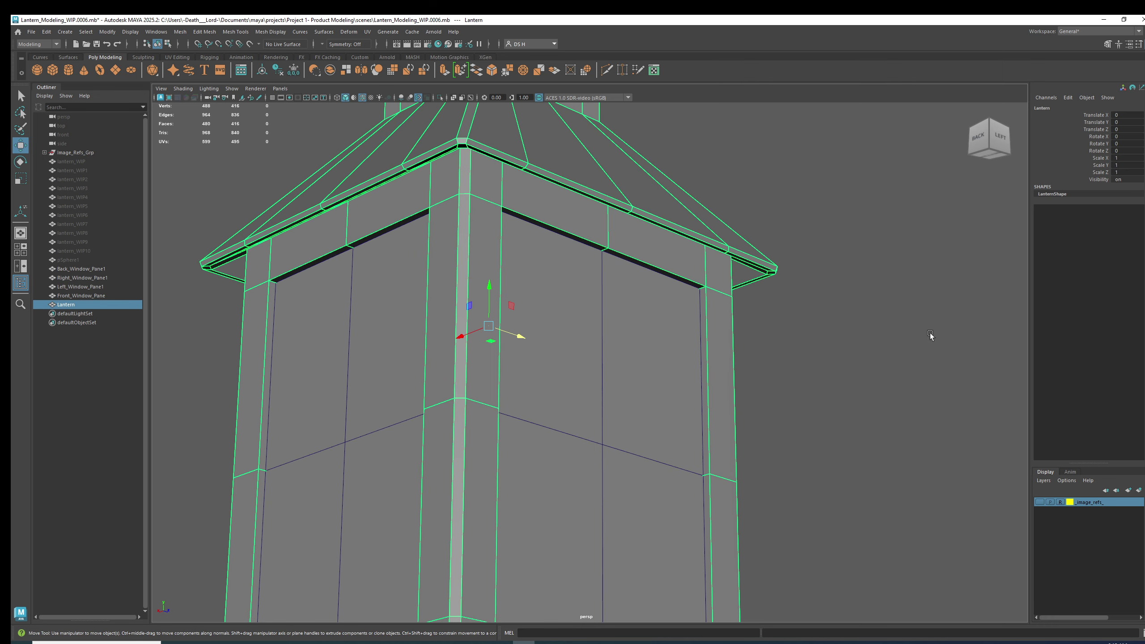
scroll(416, 199, "down", 5)
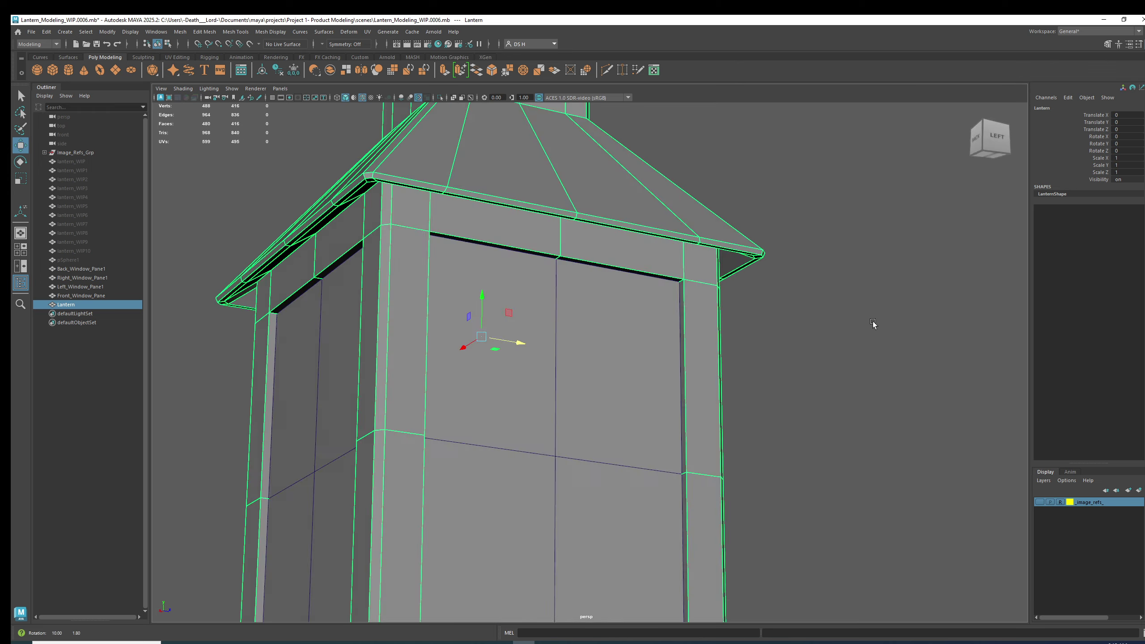
left_click_drag(869, 322, 741, 315, "alt")
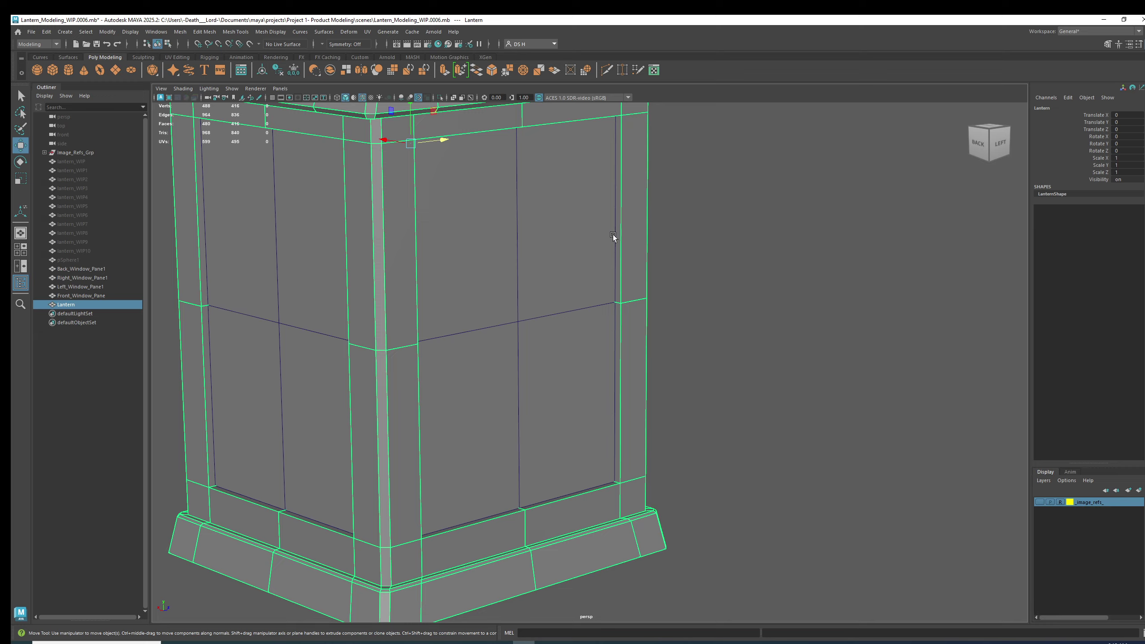
scroll(613, 237, "down", 5)
left_click(751, 304)
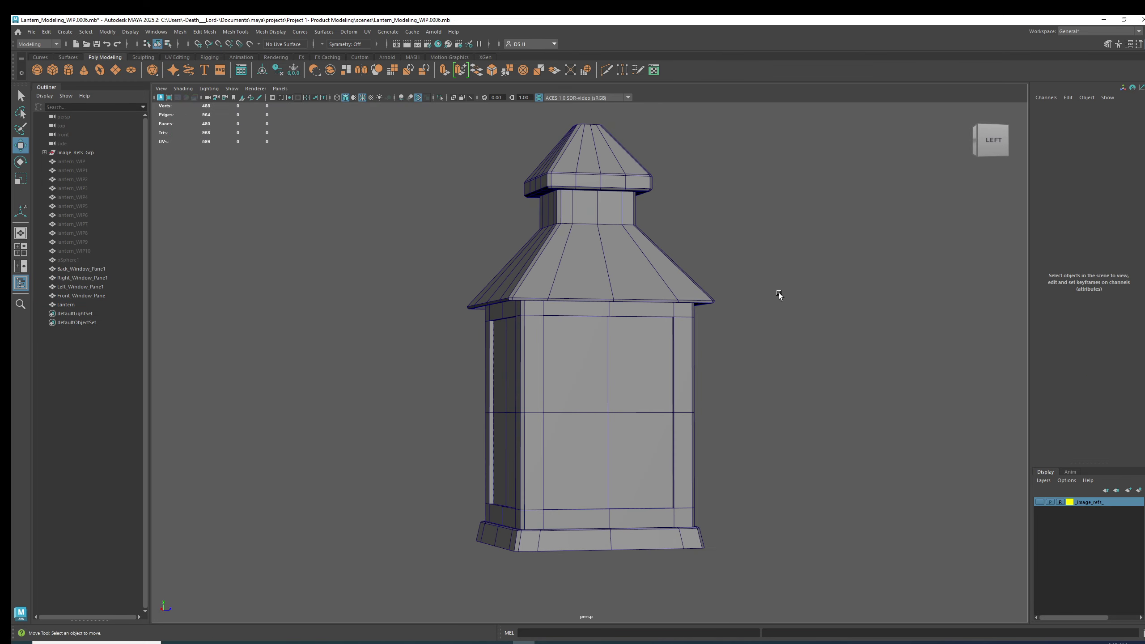
key("ctrl+s")
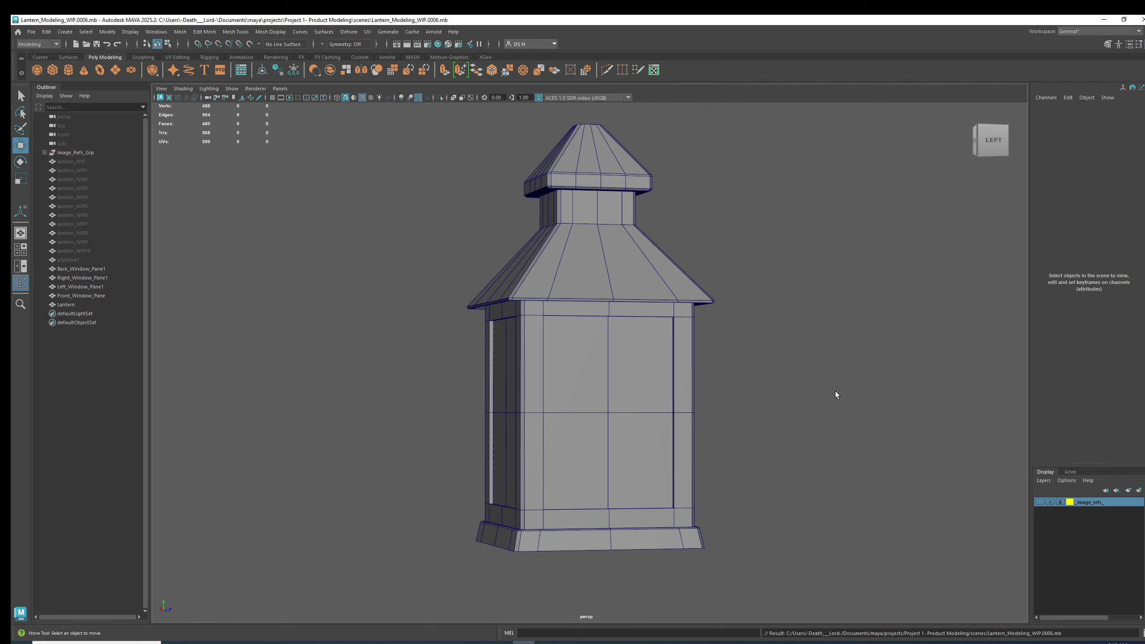
Step: Show the image reference layer to compare the lantern with the photos, hide it again and view the model from its front-left corner
left_click(1040, 502)
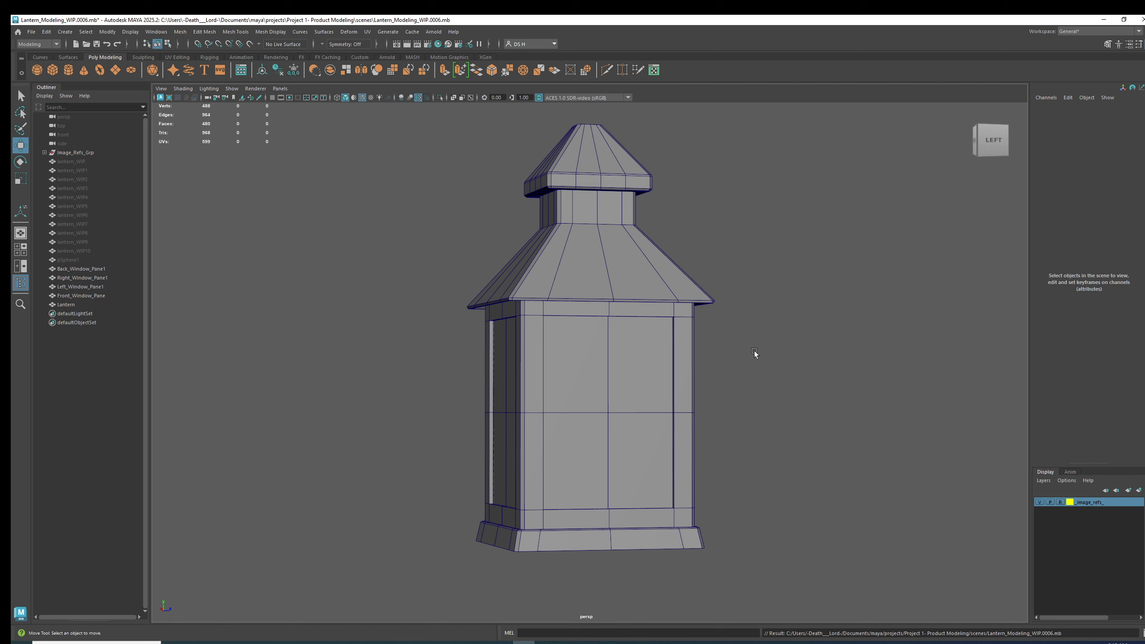
left_click_drag(812, 284, 348, 335, "alt")
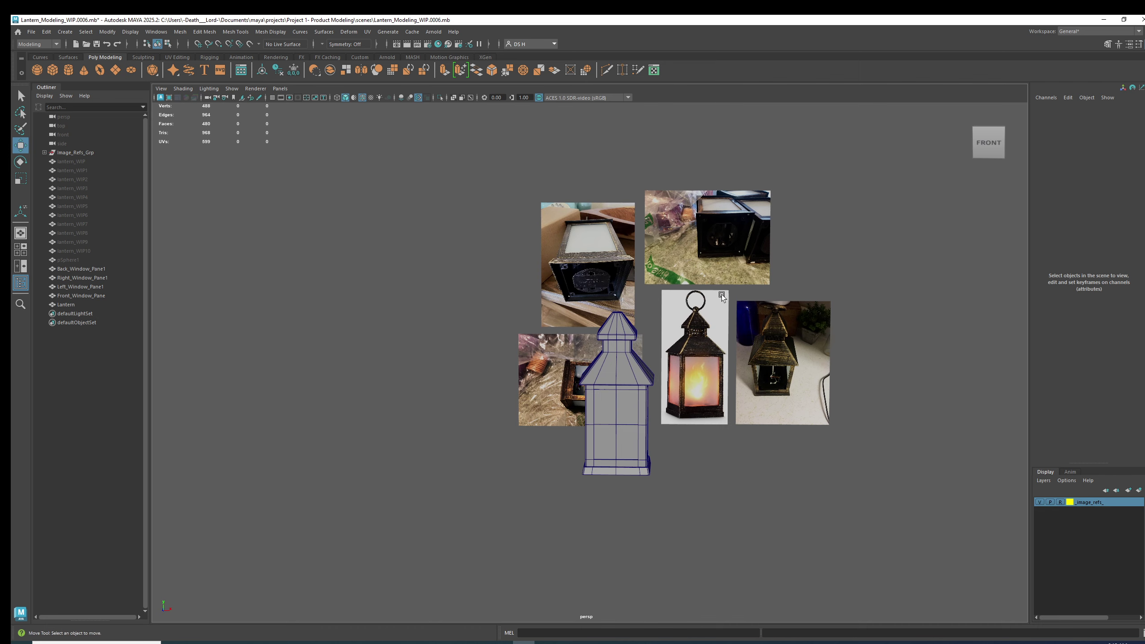
right_click_drag(722, 301, 781, 354, "alt")
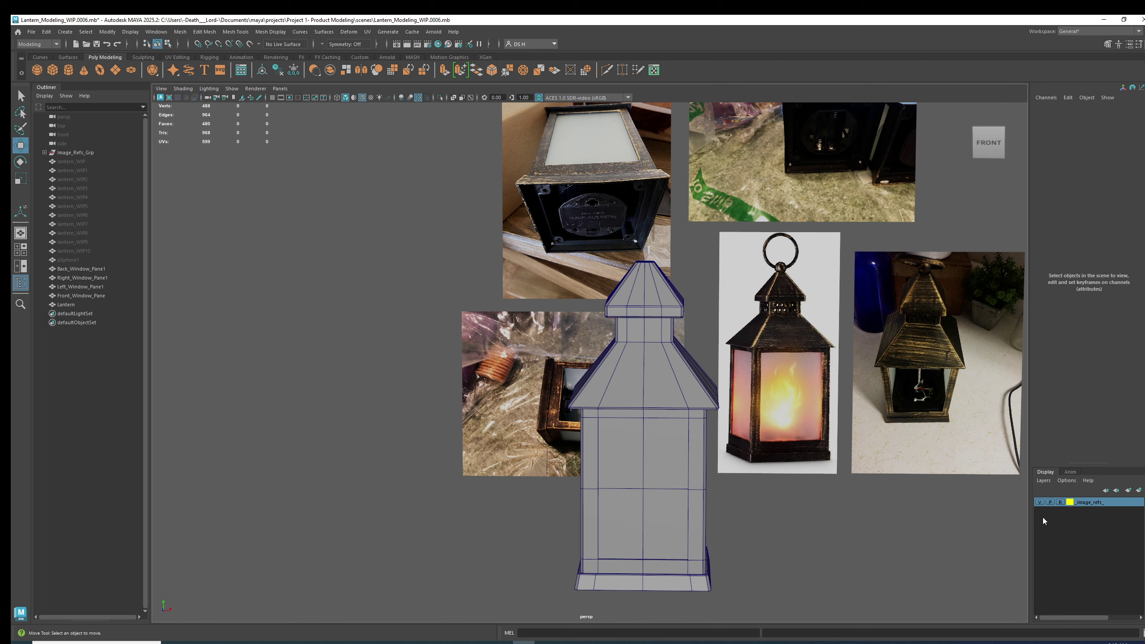
left_click(1040, 502)
left_click_drag(690, 432, 616, 304, "alt")
right_click_drag(615, 305, 761, 388, "alt")
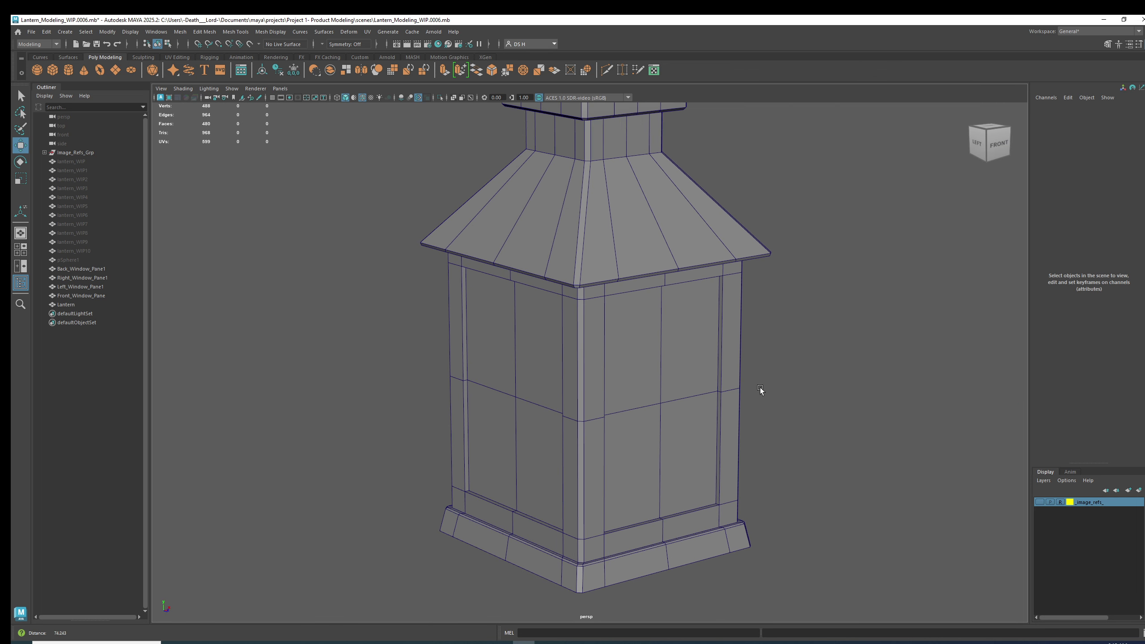